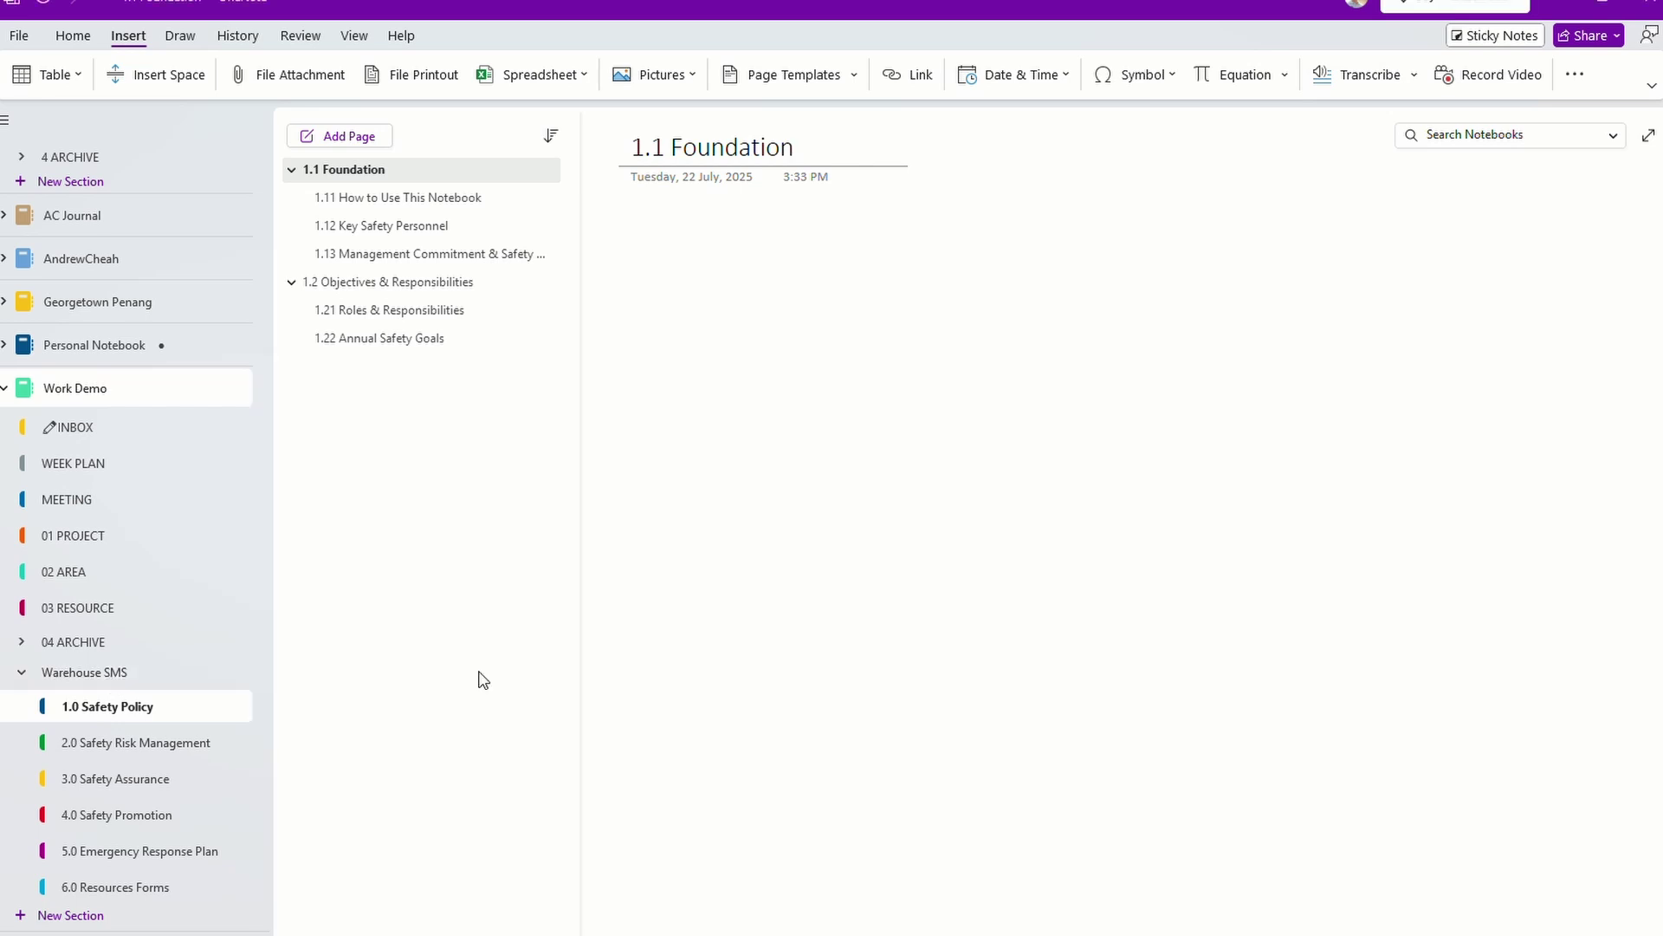
Keep the Warehouse SMS name, open 1.0 Safety Policy, and check the new-notebook options.
double_click(28, 672)
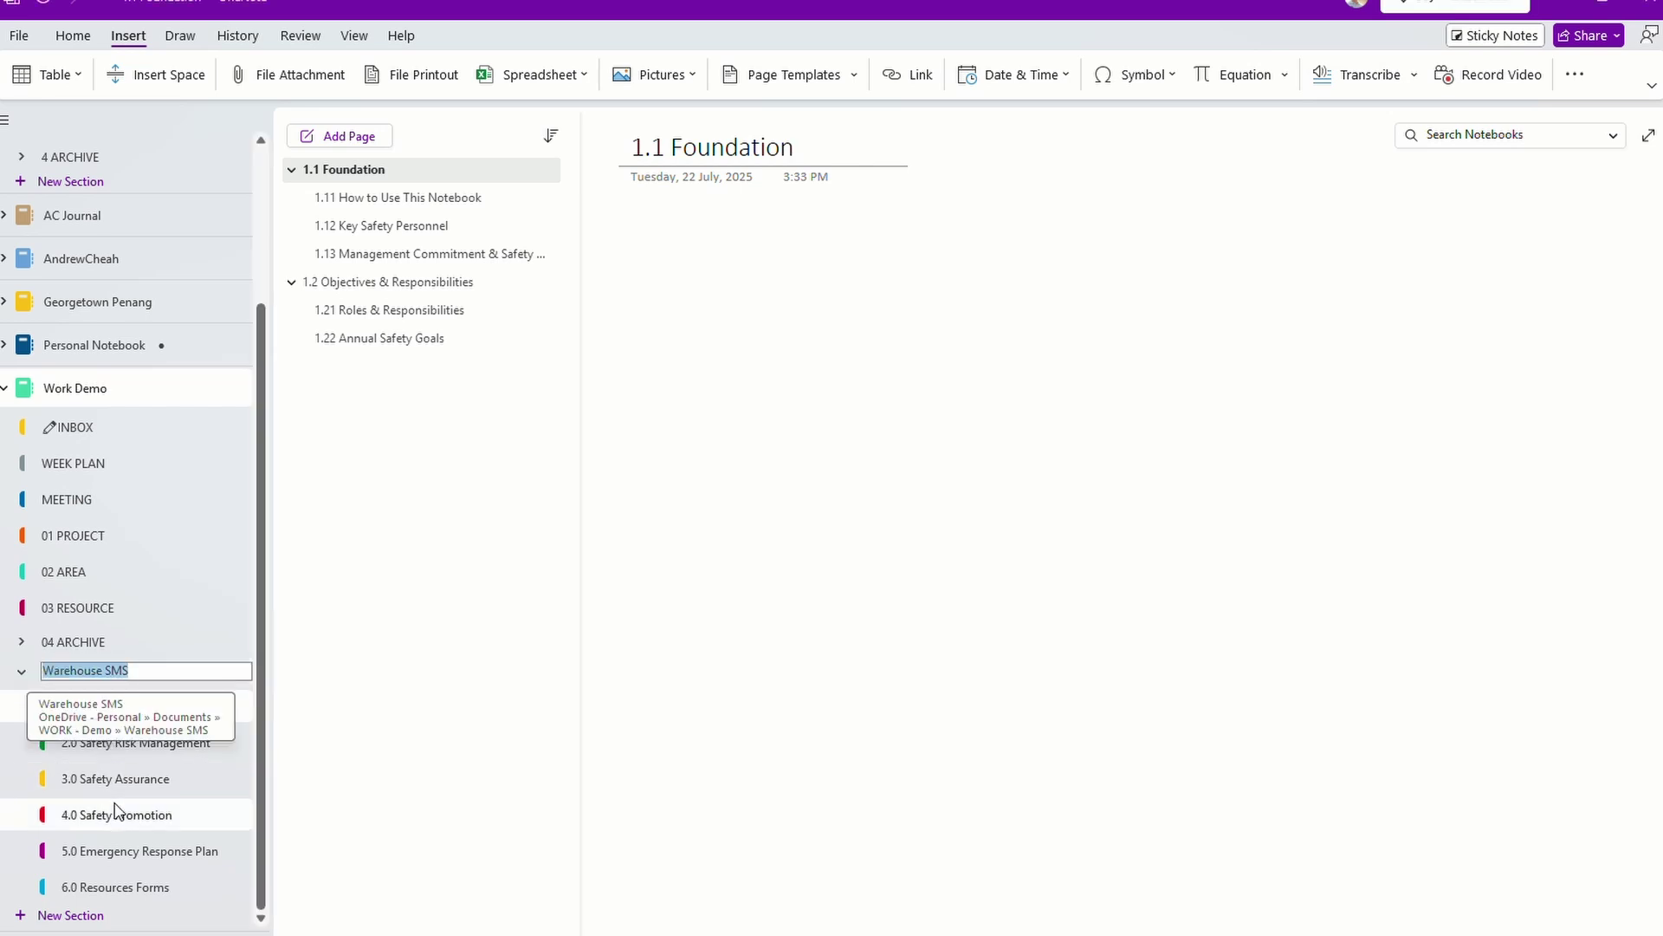
left_click(117, 706)
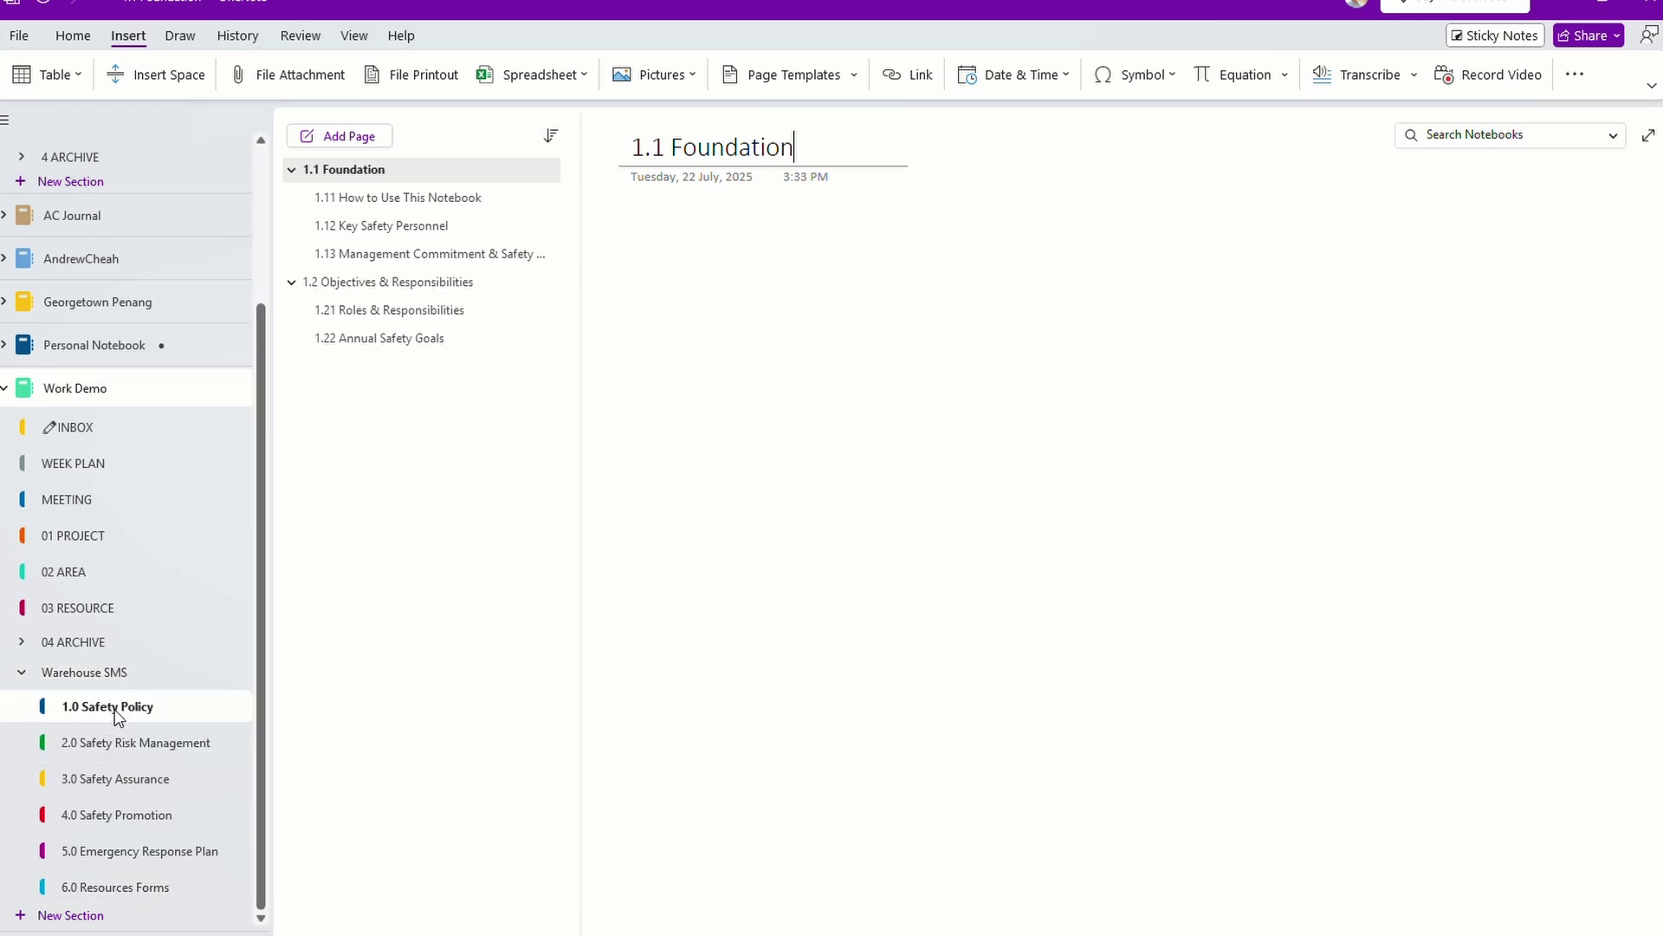
left_click(16, 40)
left_click(47, 130)
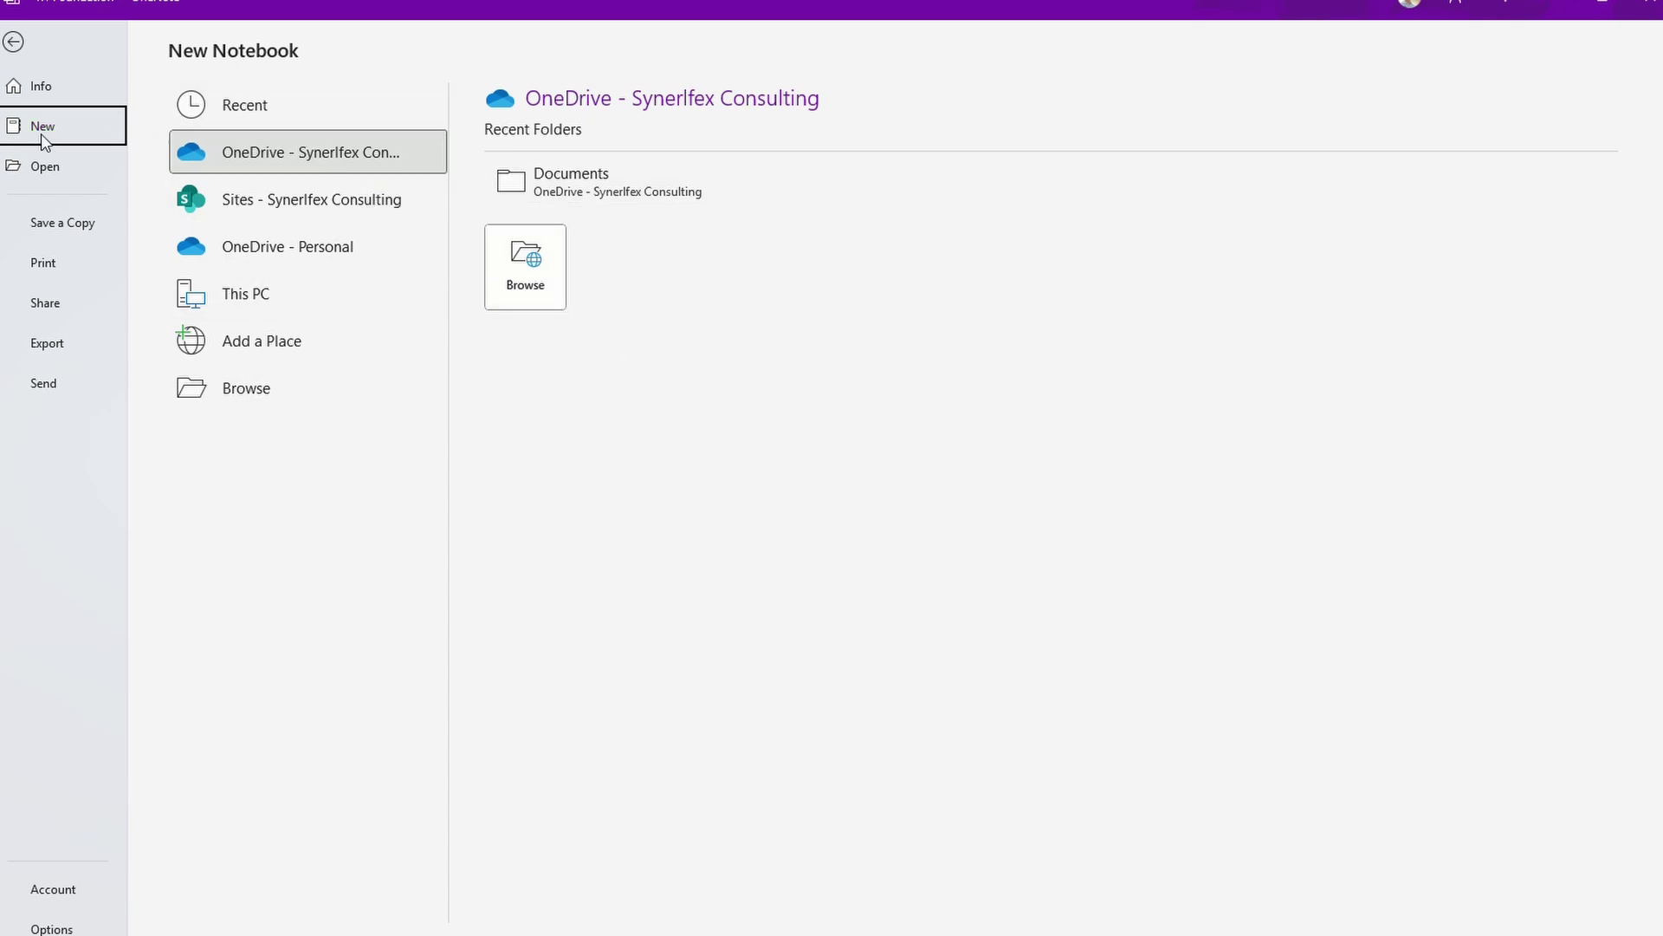
left_click(13, 41)
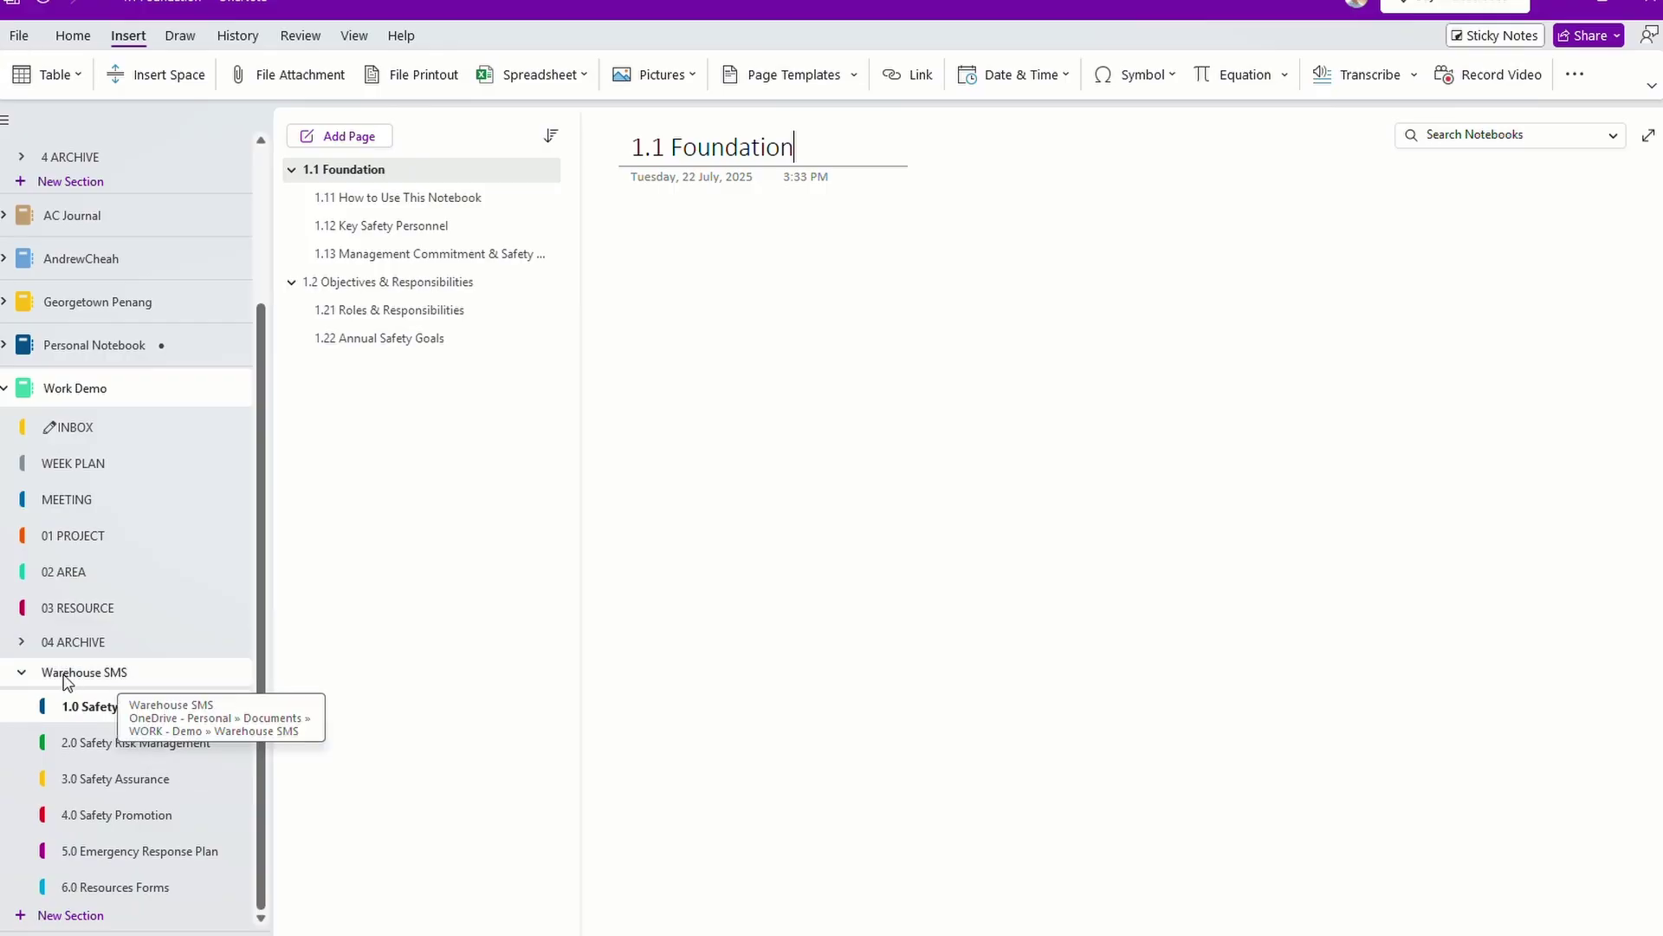
Switch to 2.0 Safety Risk Management and create a 'New Section Group' inside Warehouse SMS.
key("ctrl+Tab")
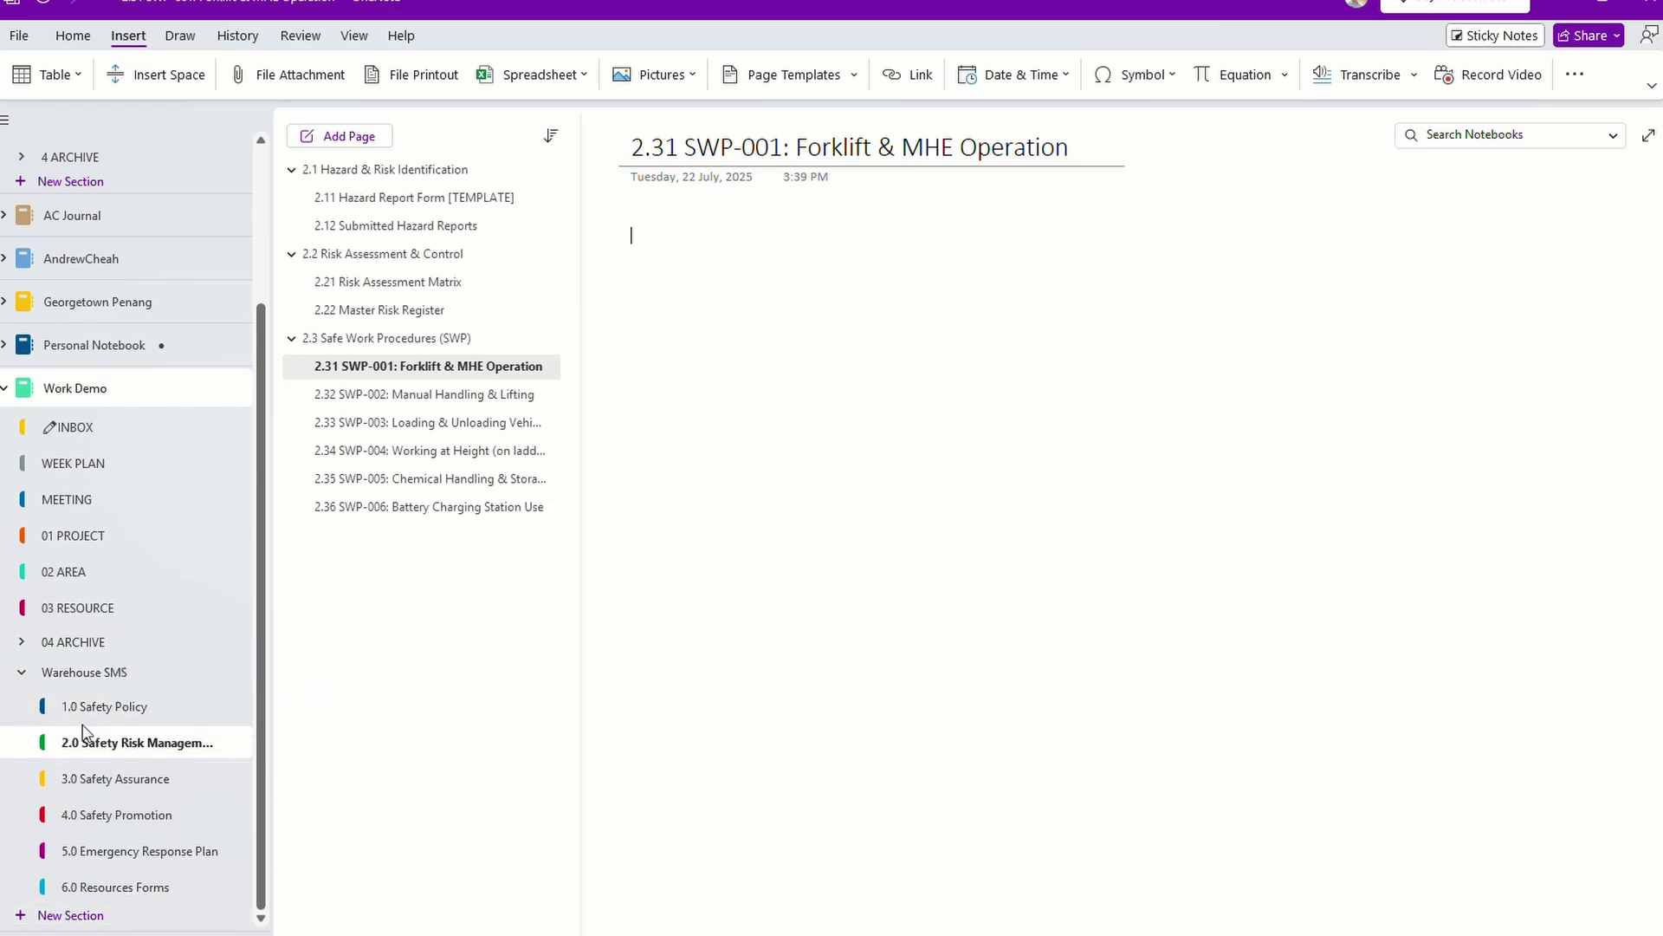
right_click(101, 673)
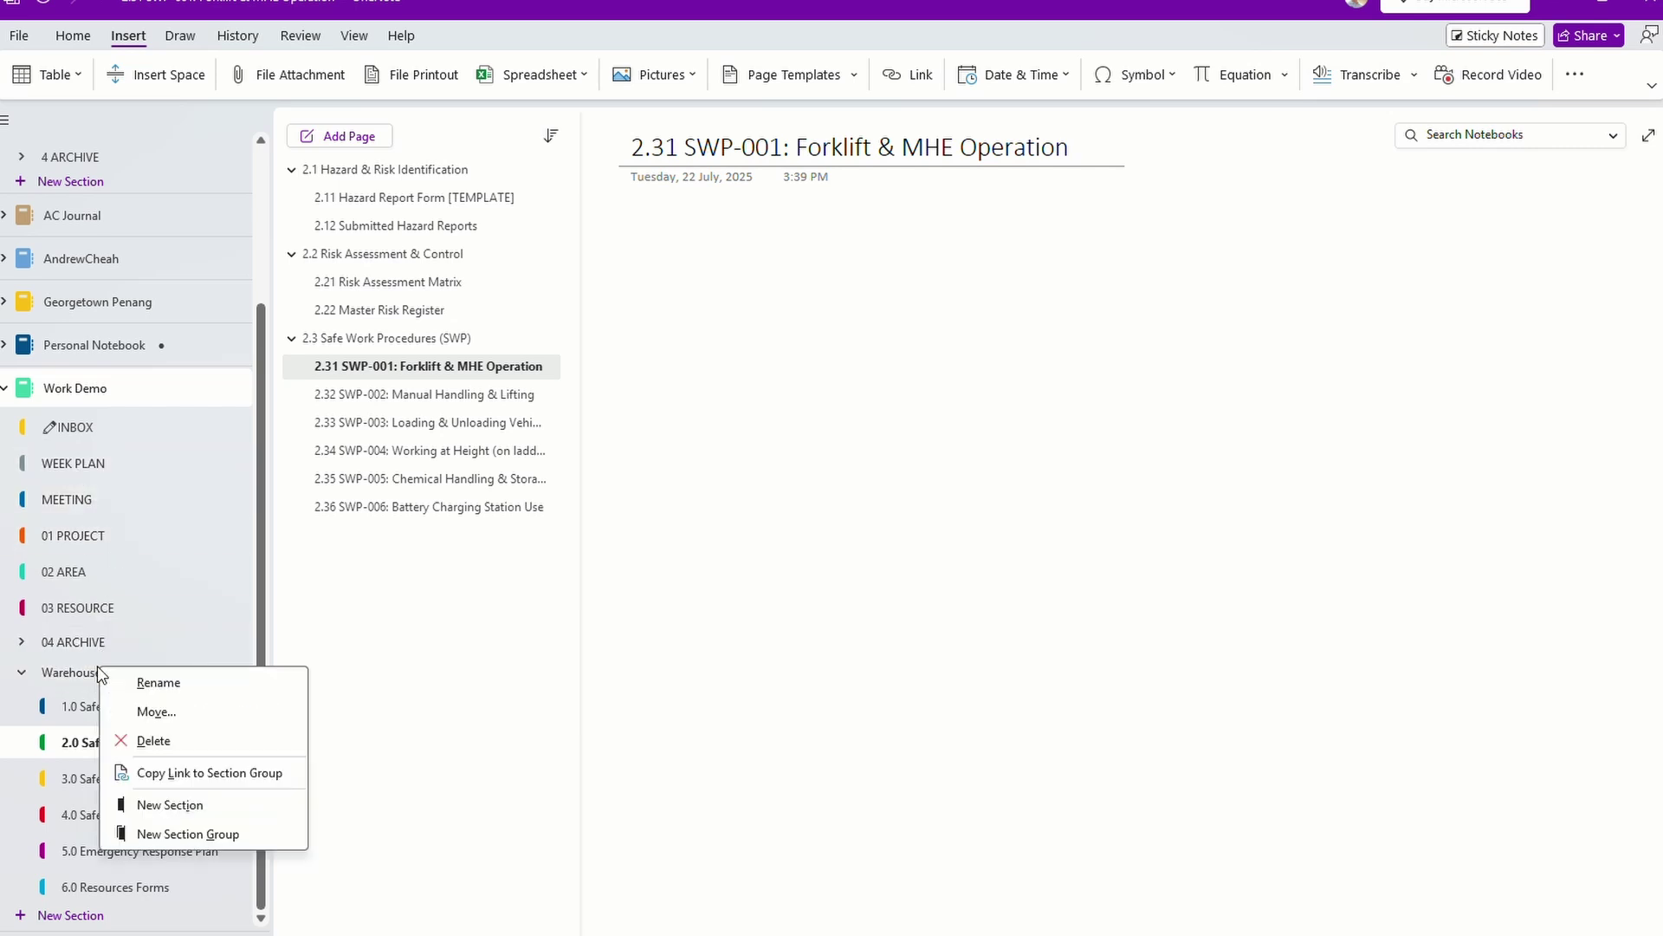
left_click(172, 834)
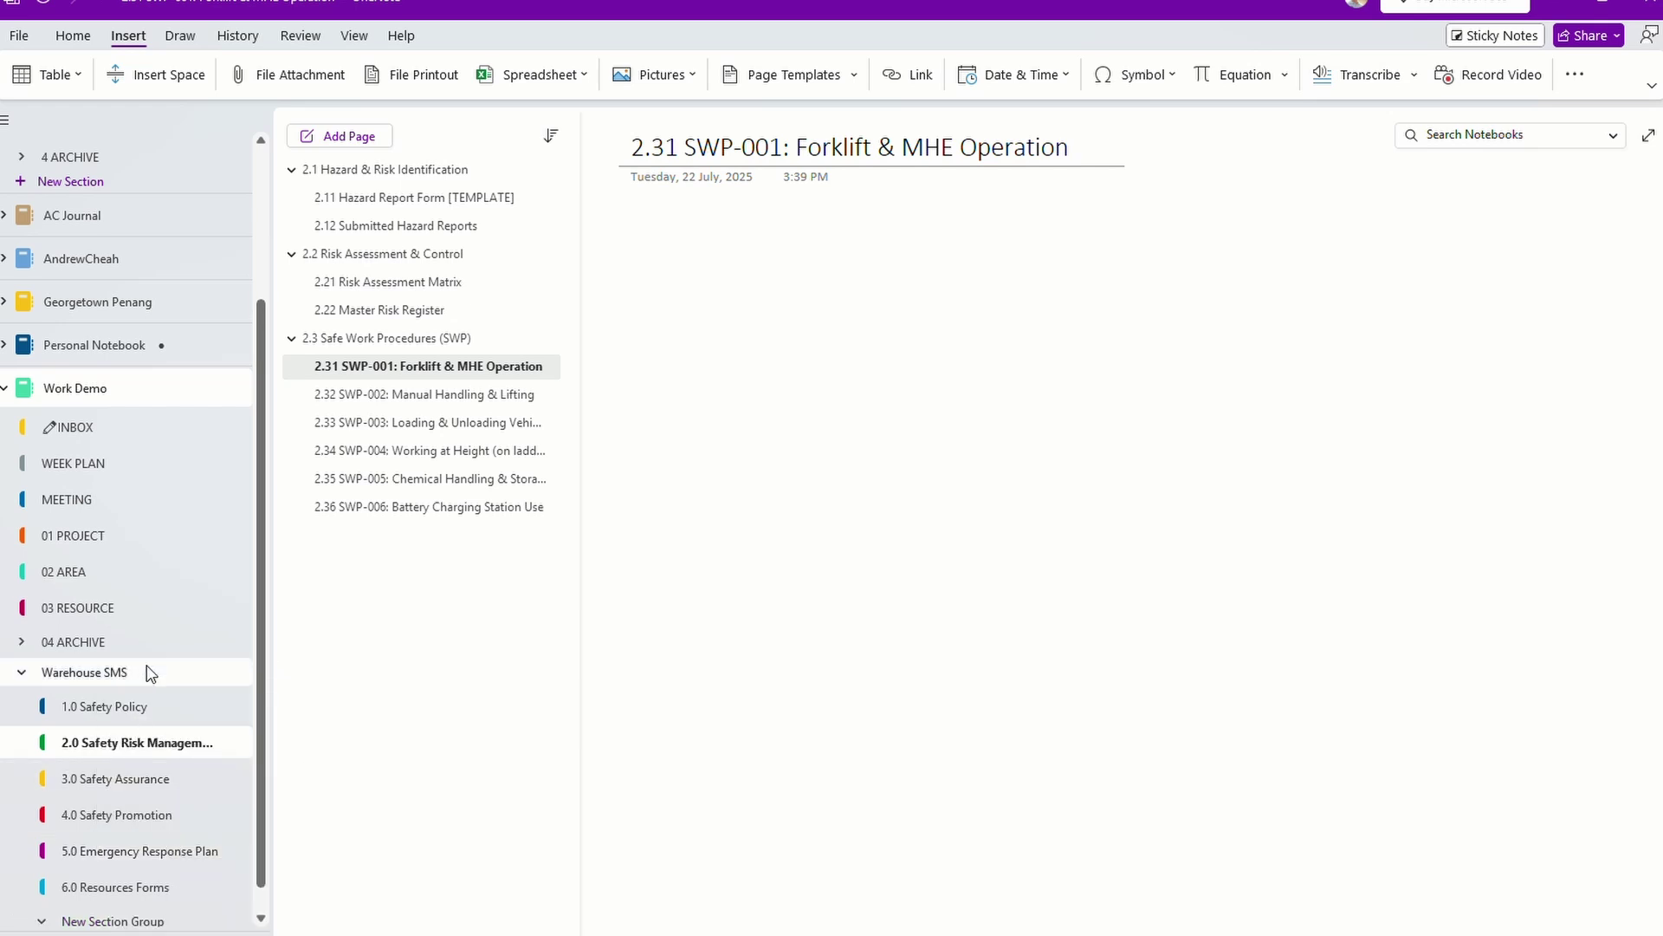
scroll(148, 668, "down", 1)
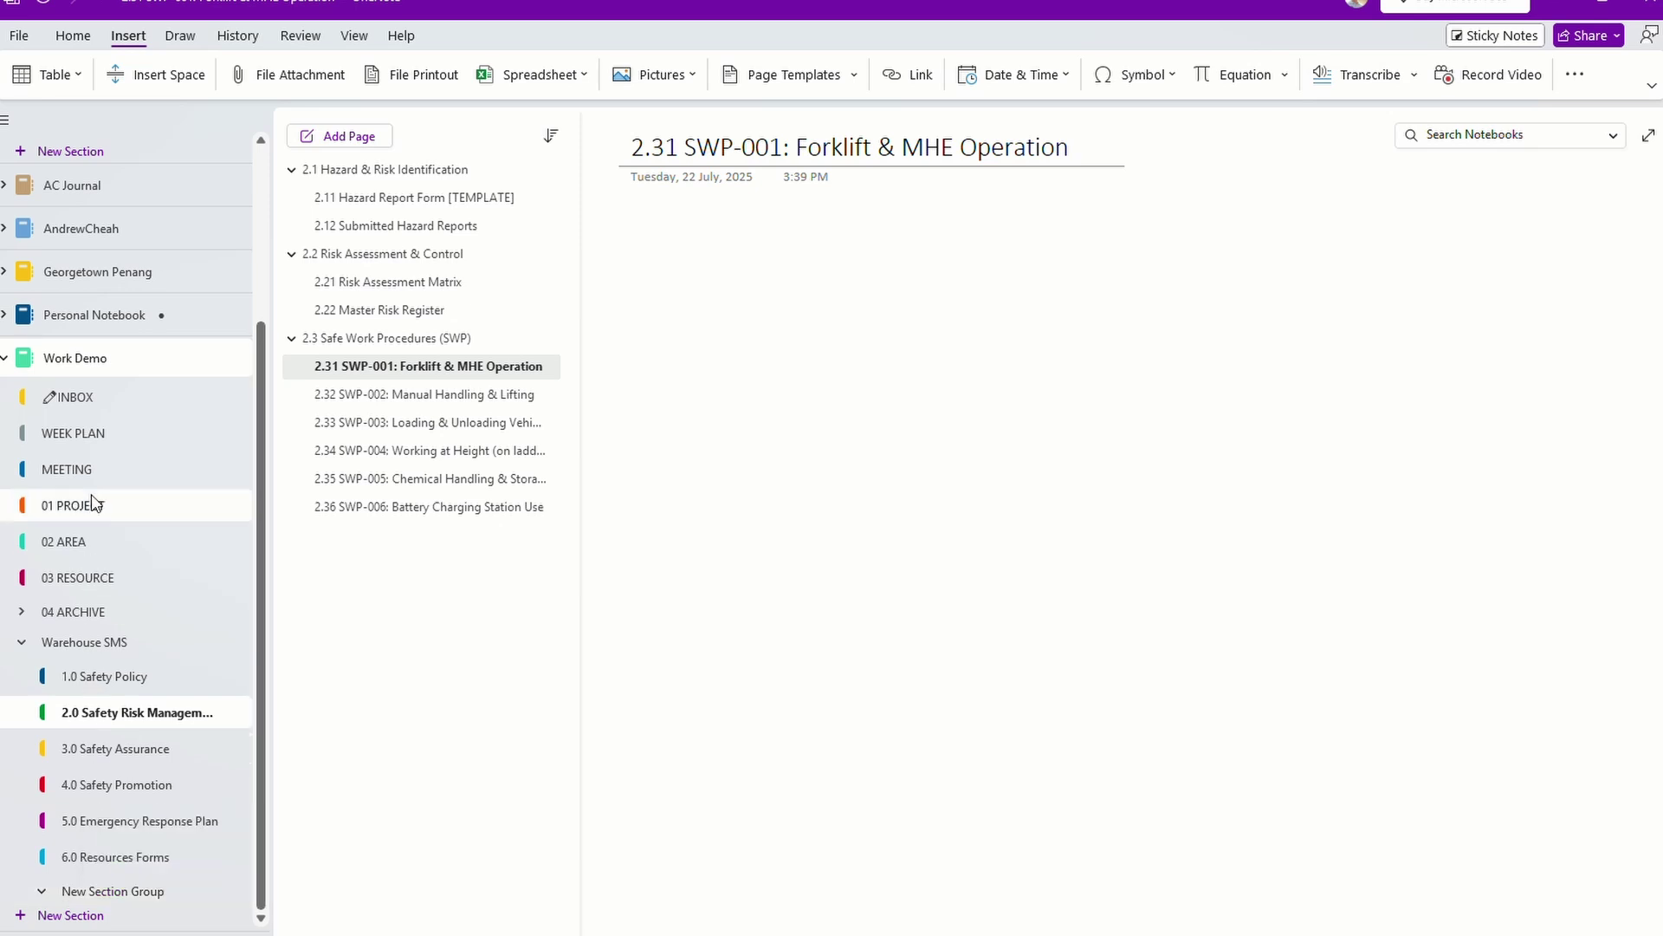
right_click(89, 517)
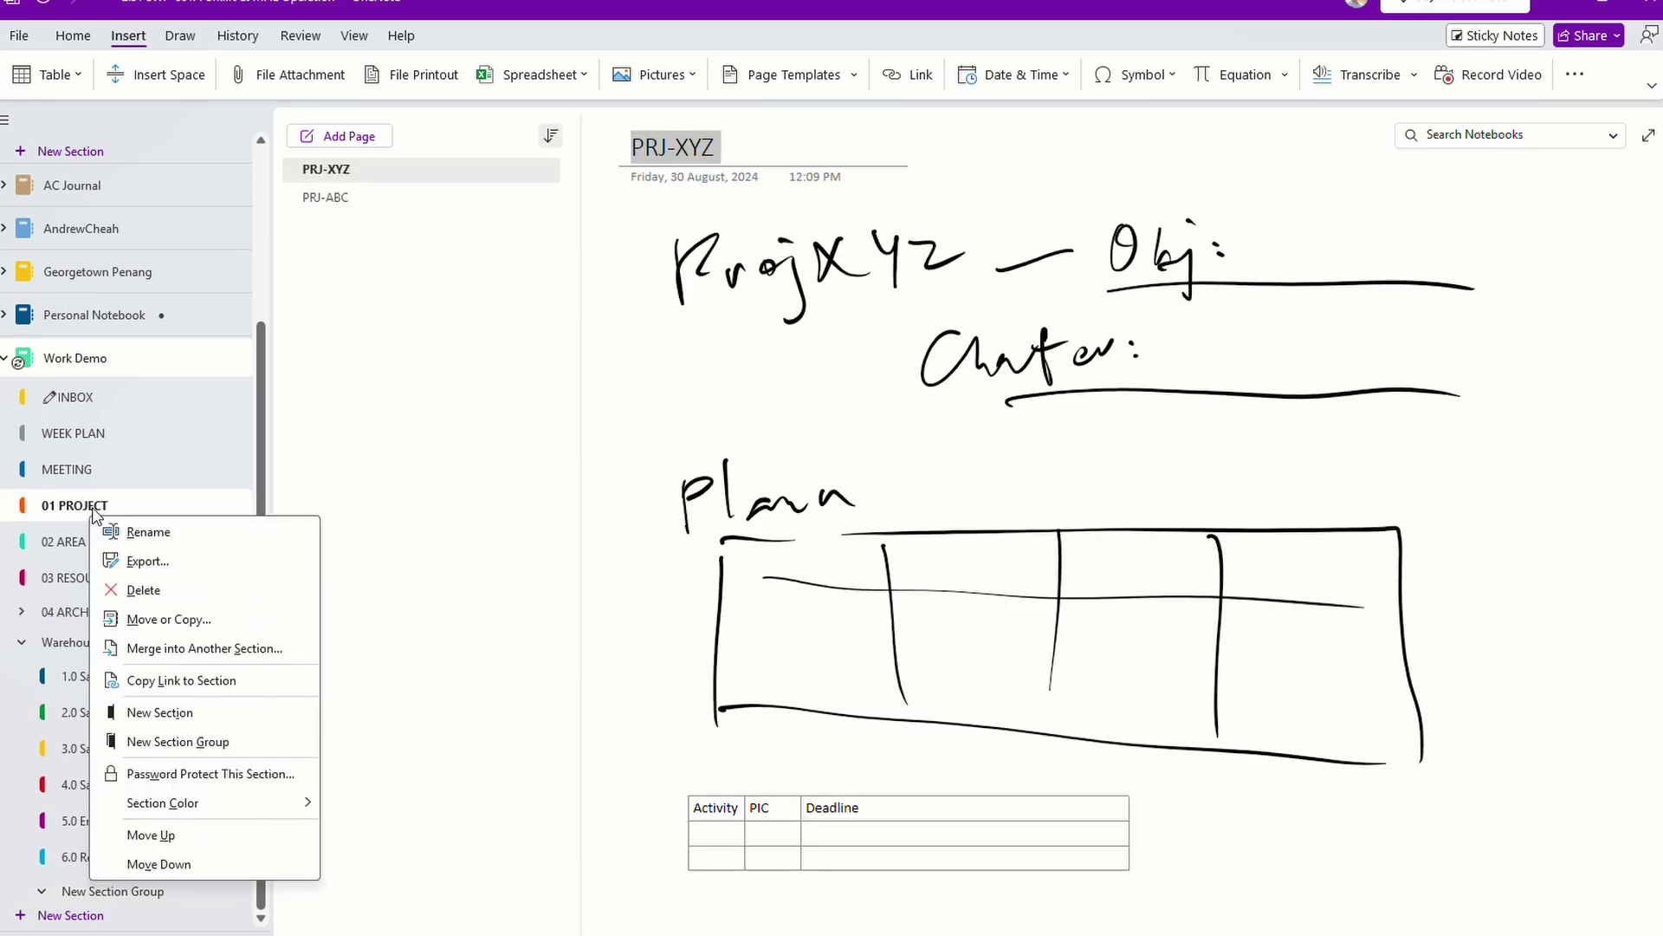
left_click(179, 743)
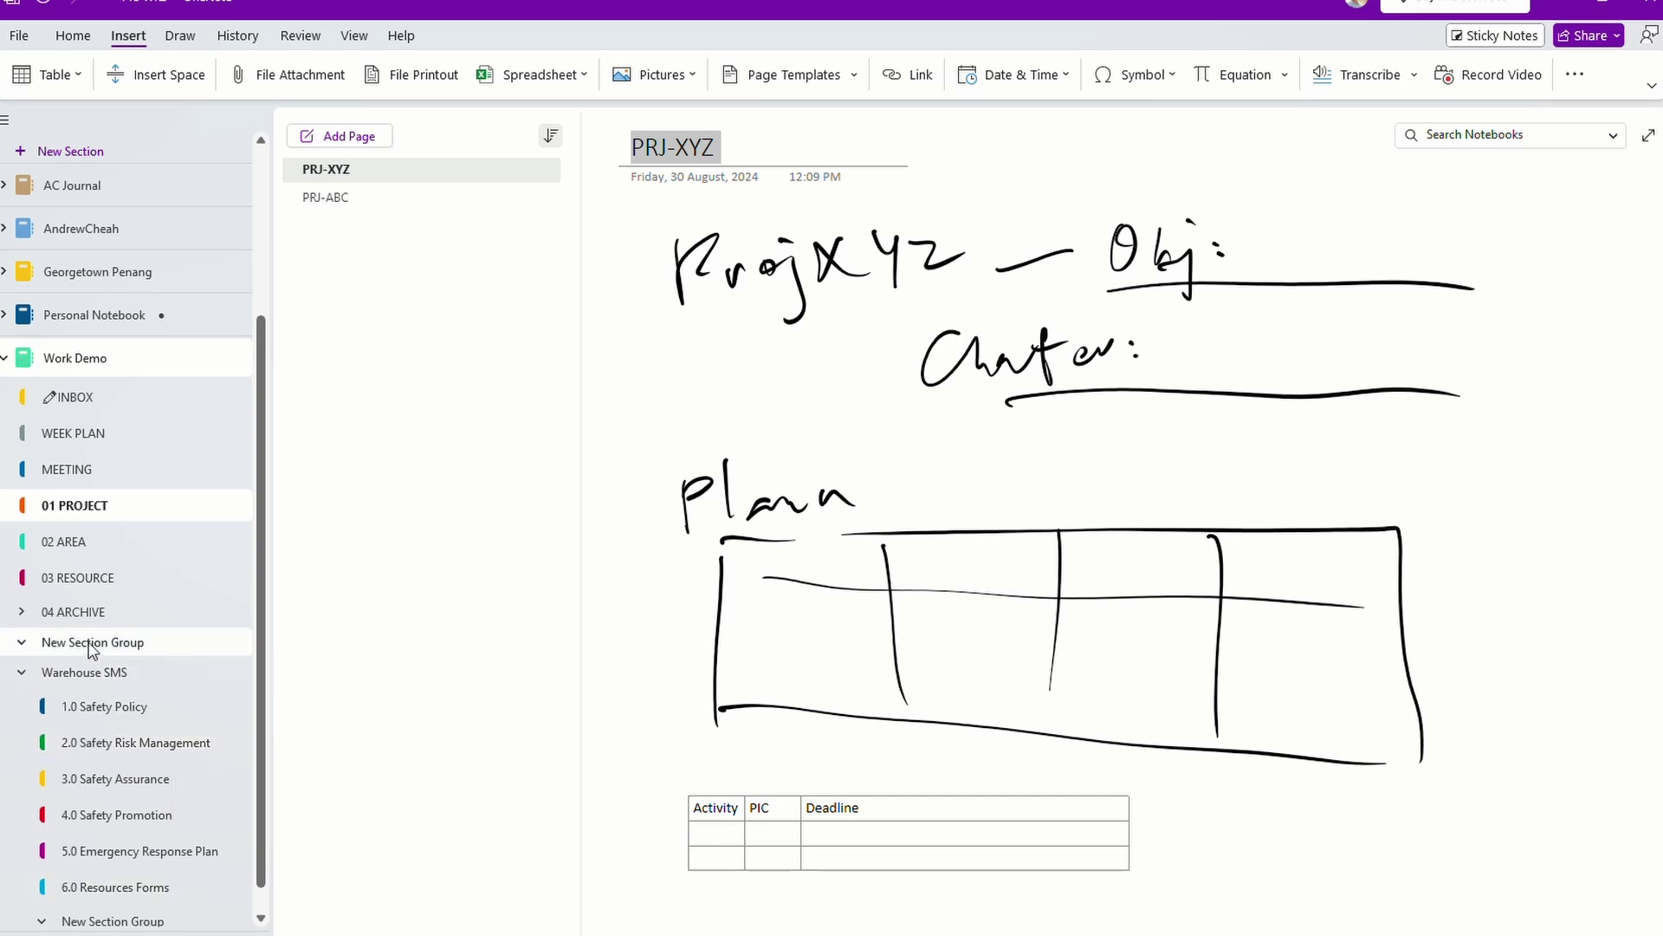
scroll(92, 650, "down", 1)
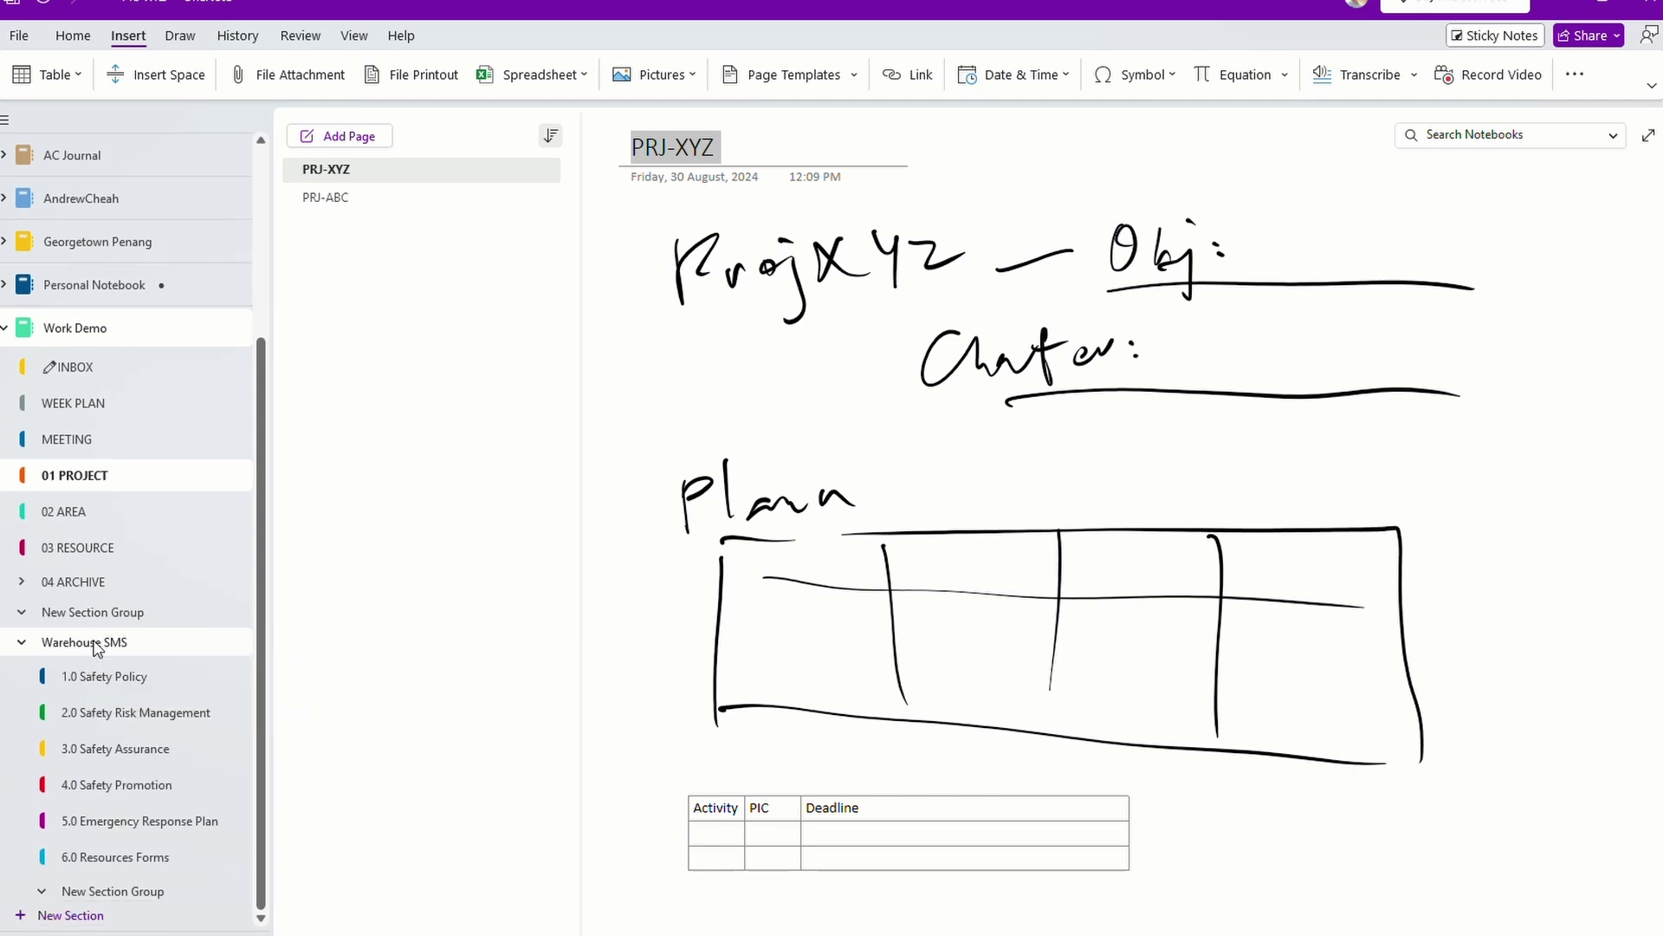
left_click(104, 916)
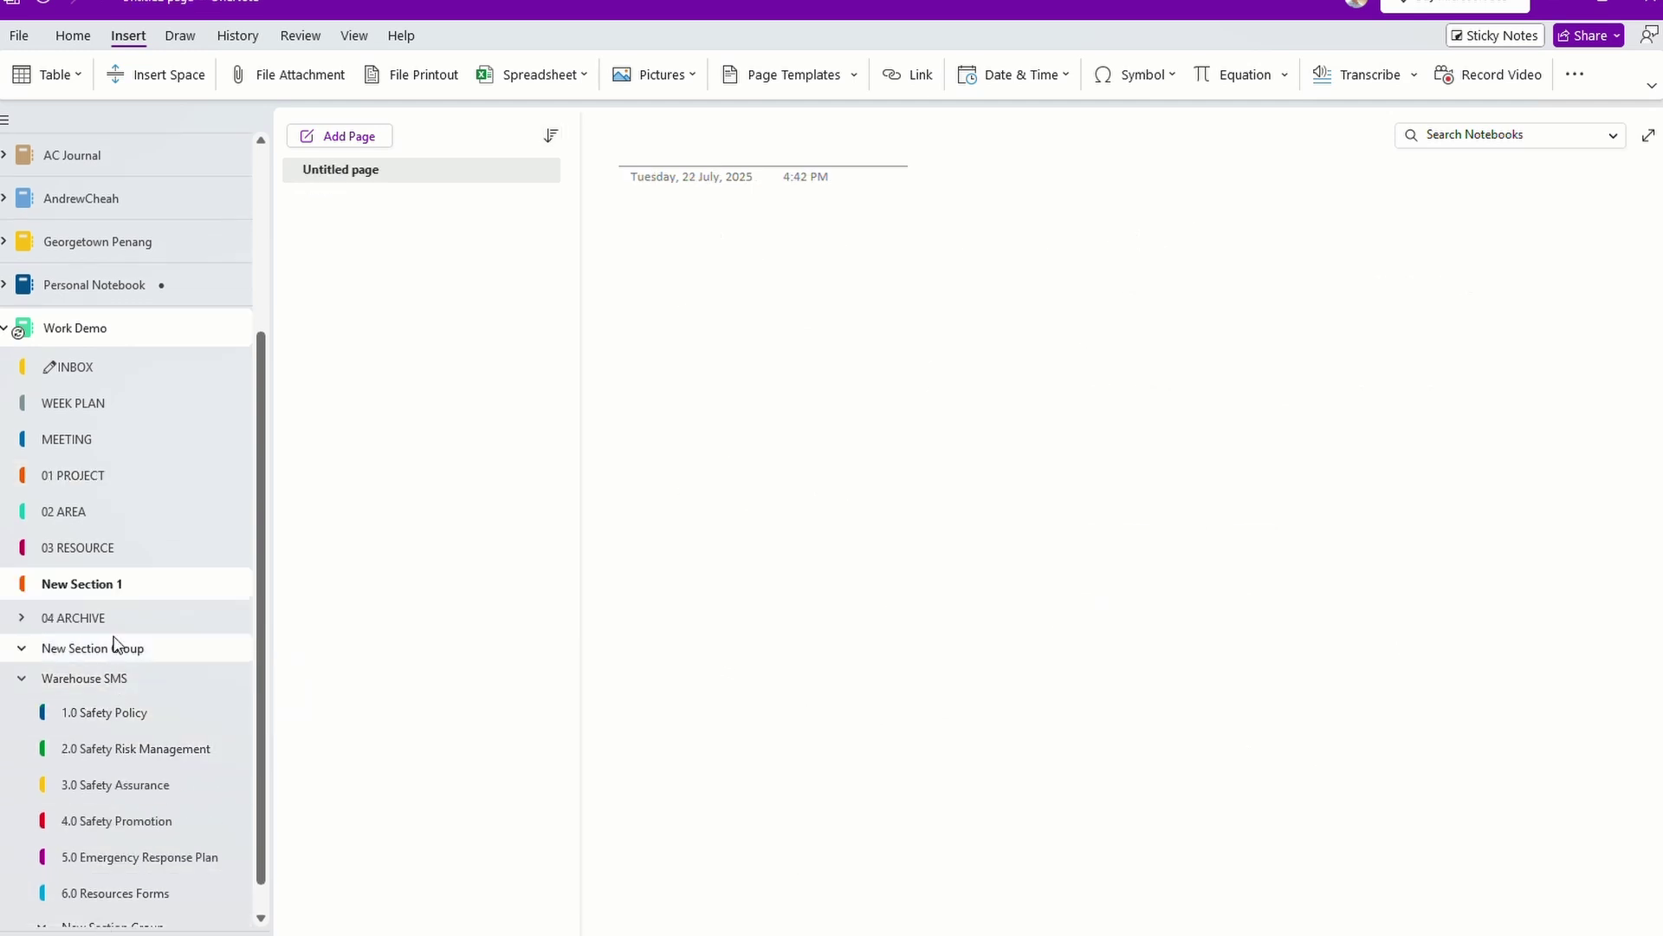
left_click(172, 520)
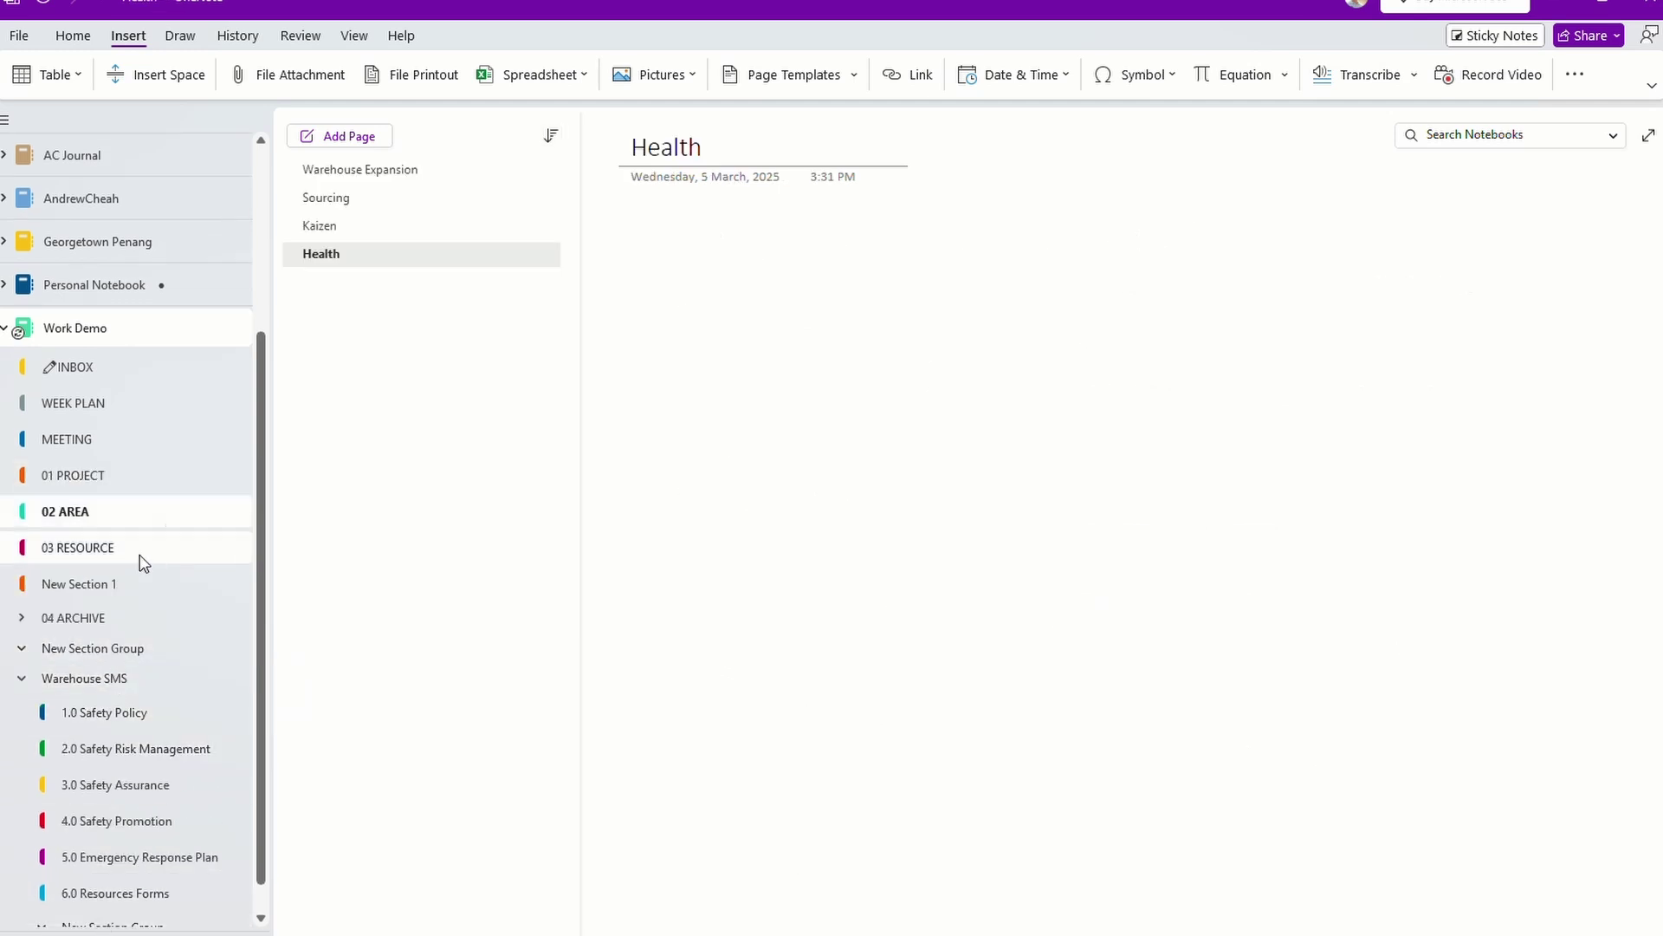
left_click_drag(104, 593, 109, 657)
left_click(21, 613)
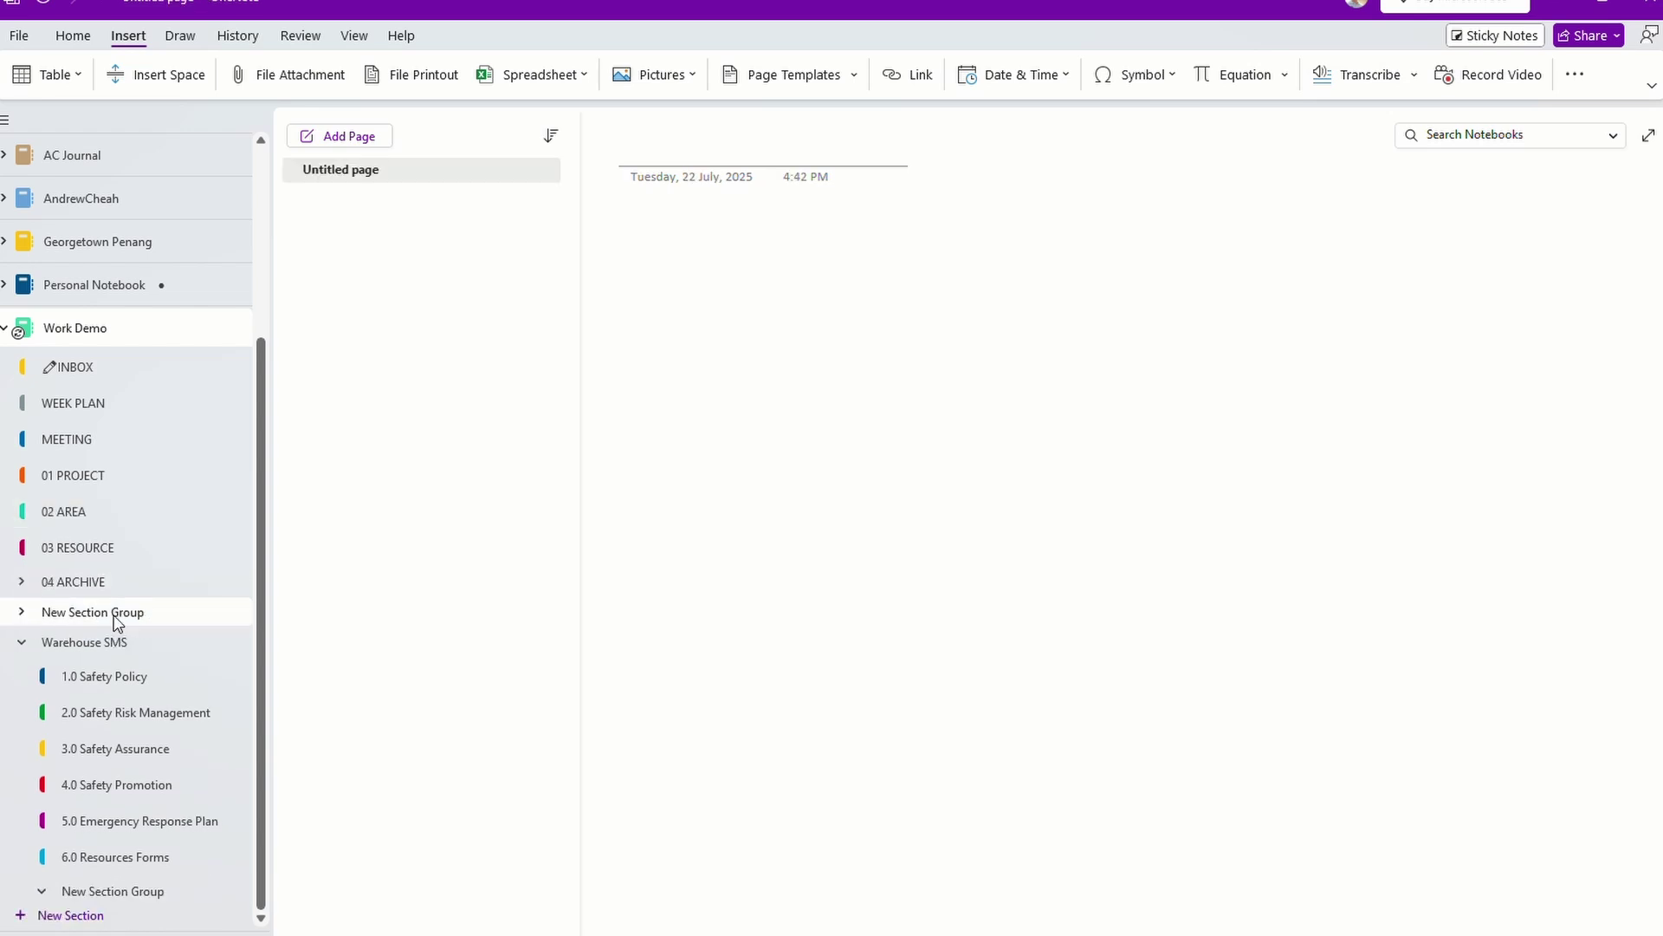
left_click(21, 614)
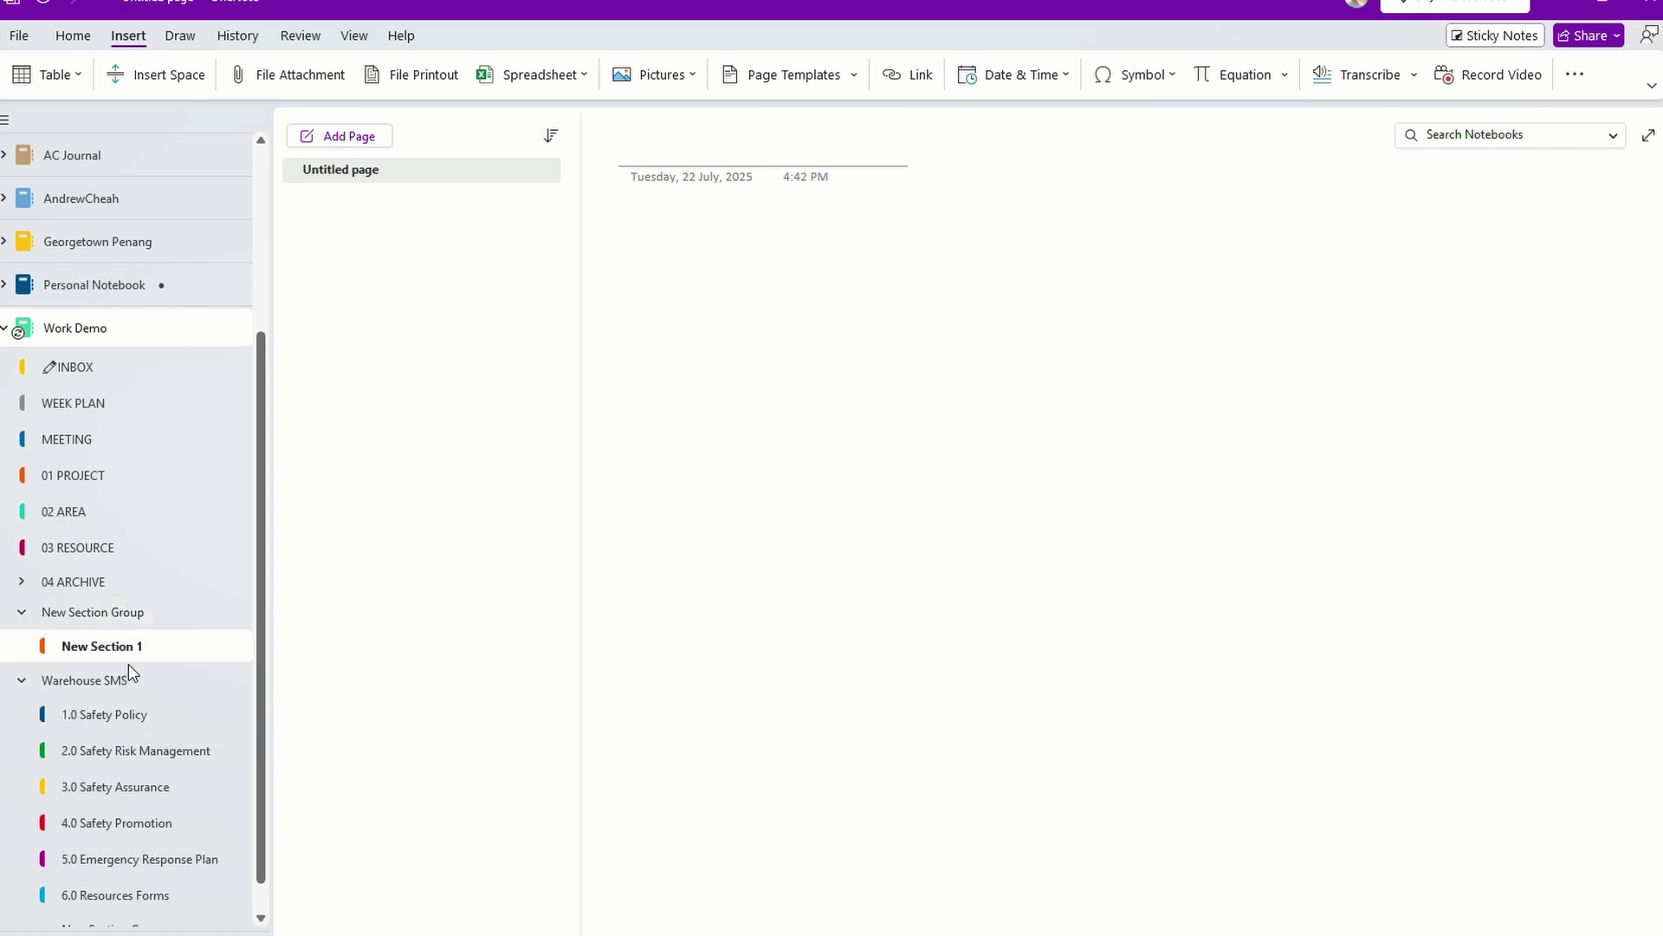
right_click(141, 617)
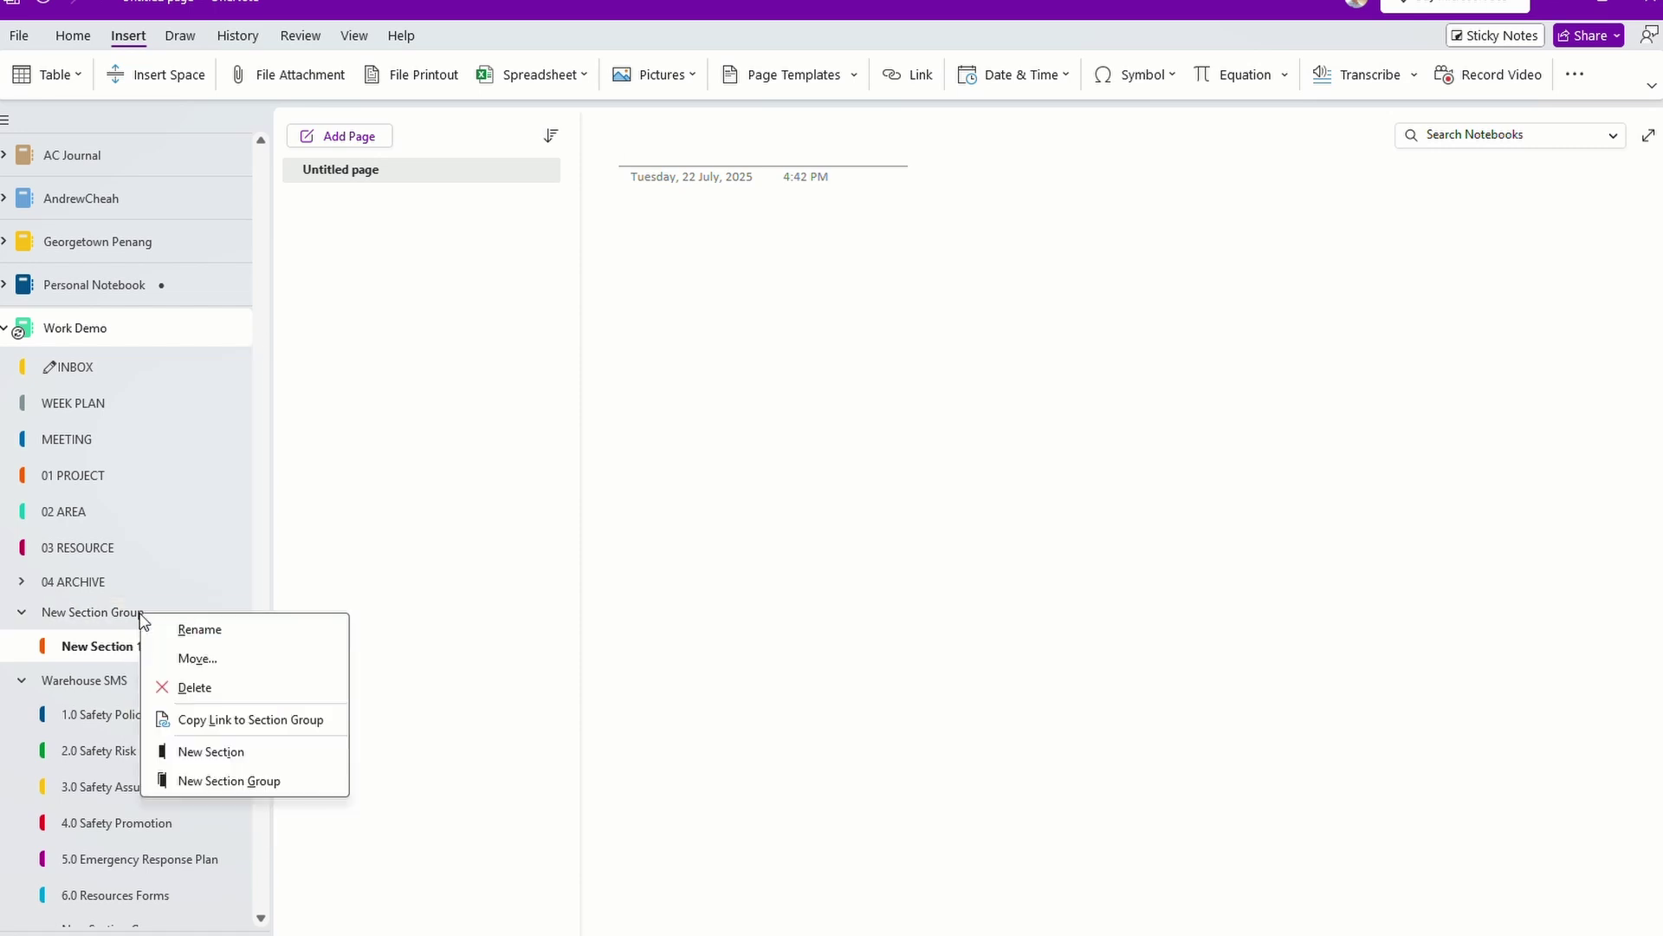
left_click(220, 694)
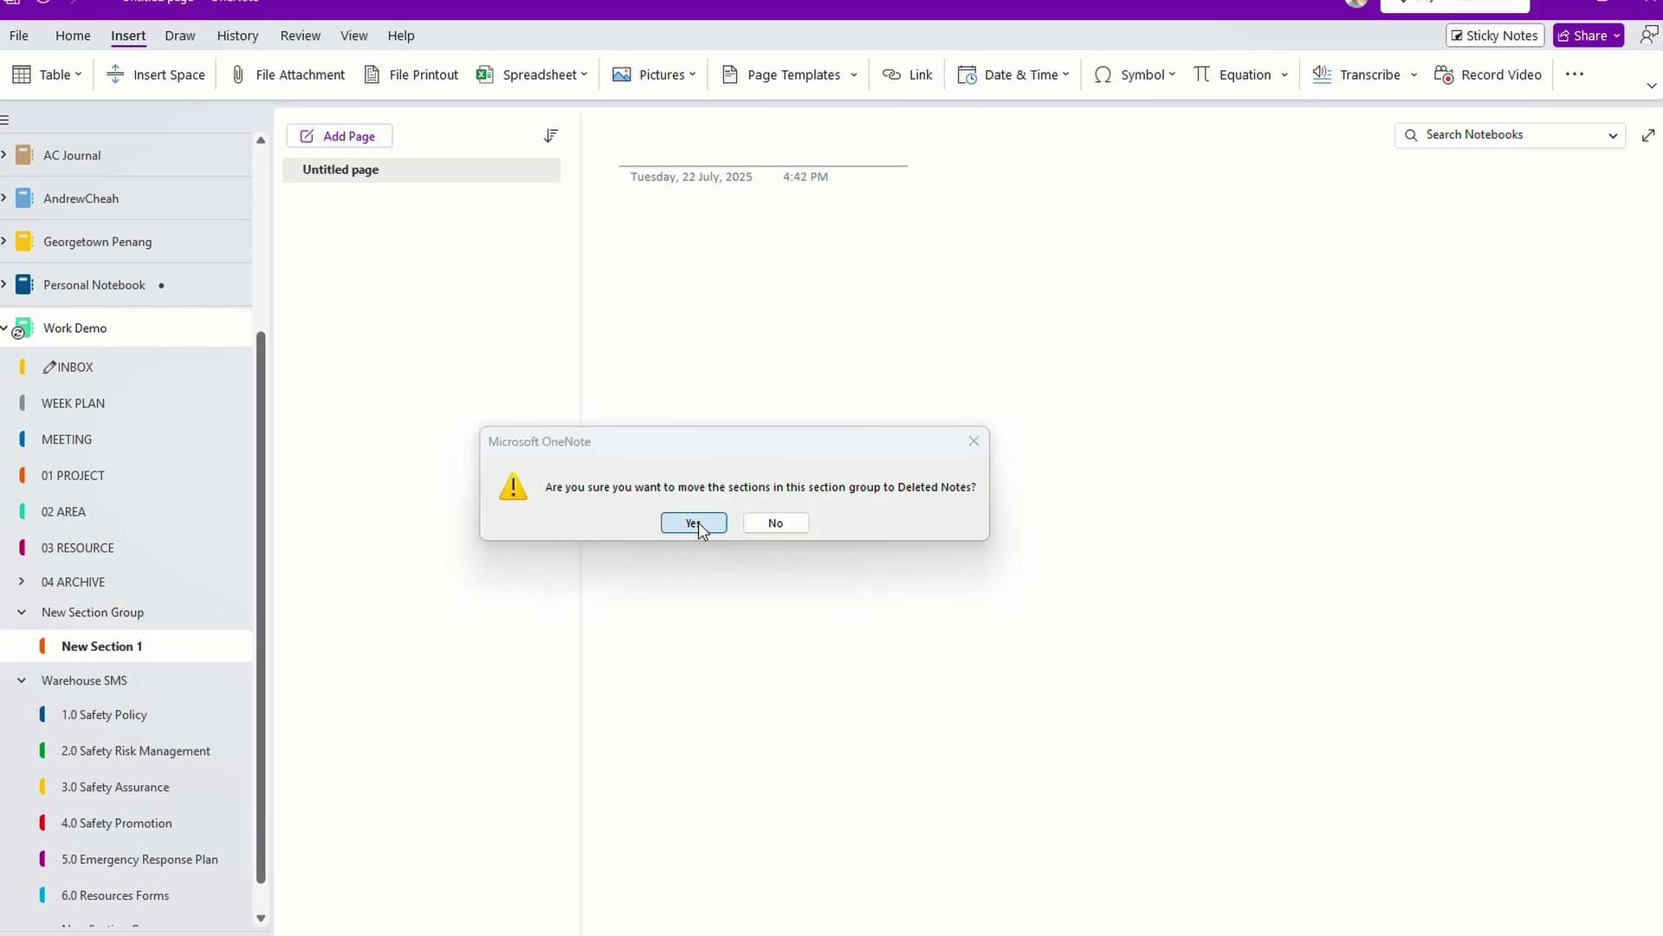
left_click(693, 522)
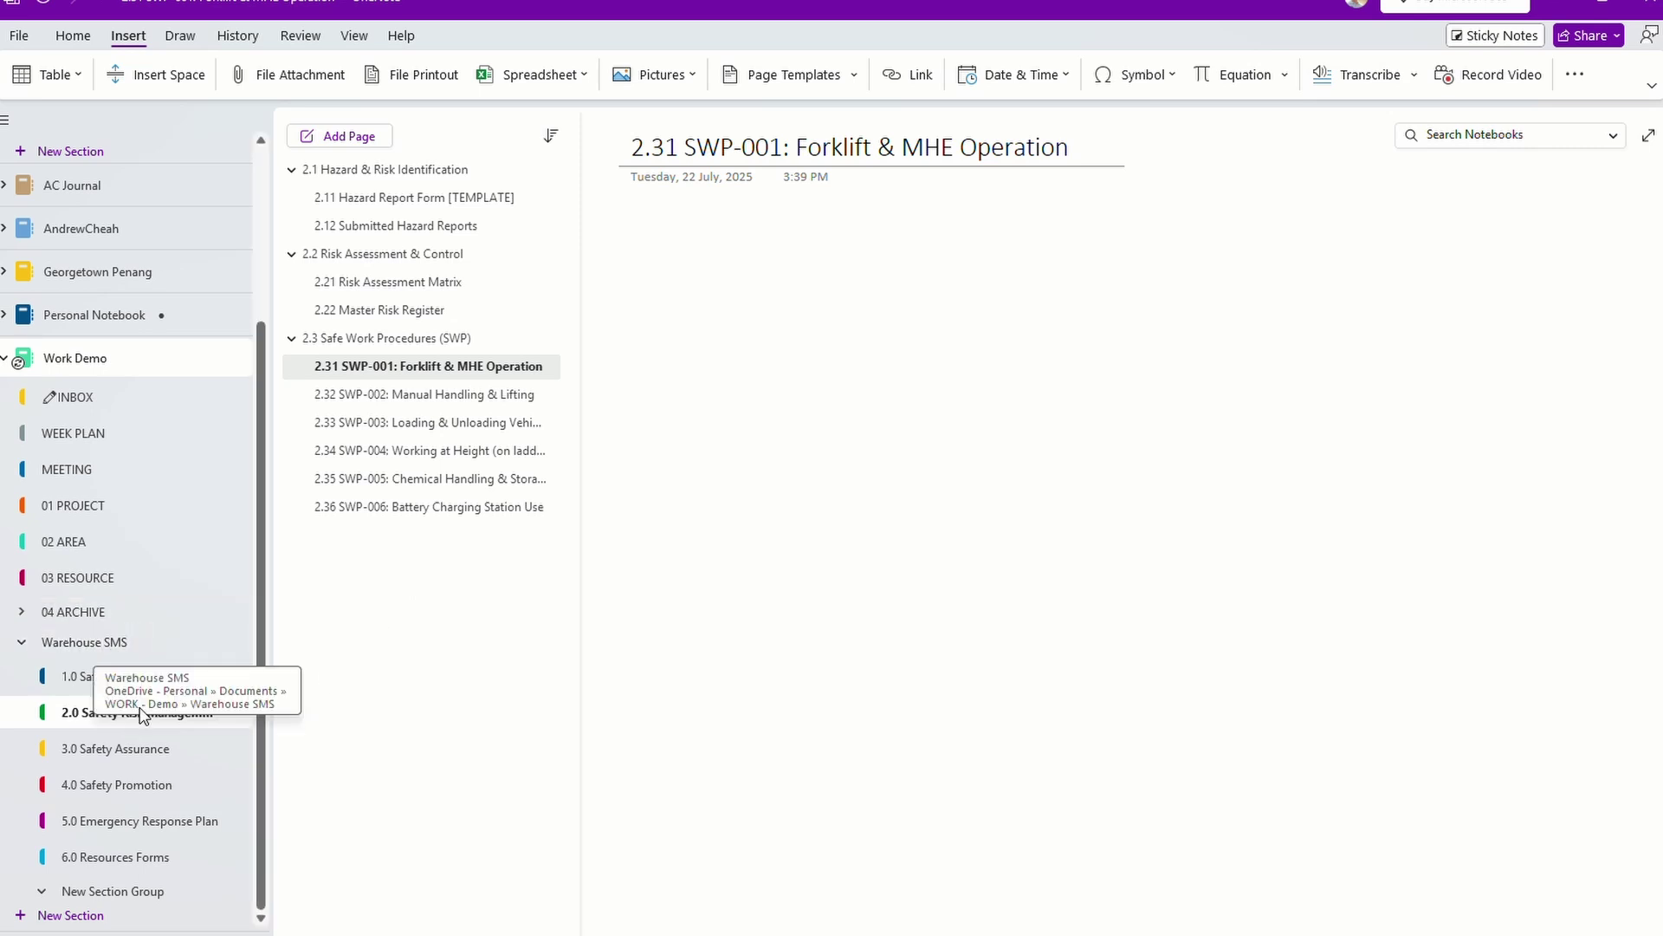
In 1.0 Safety Policy, collapse and re-expand the 1.1 and 1.2 page groups, then add a page.
left_click(105, 676)
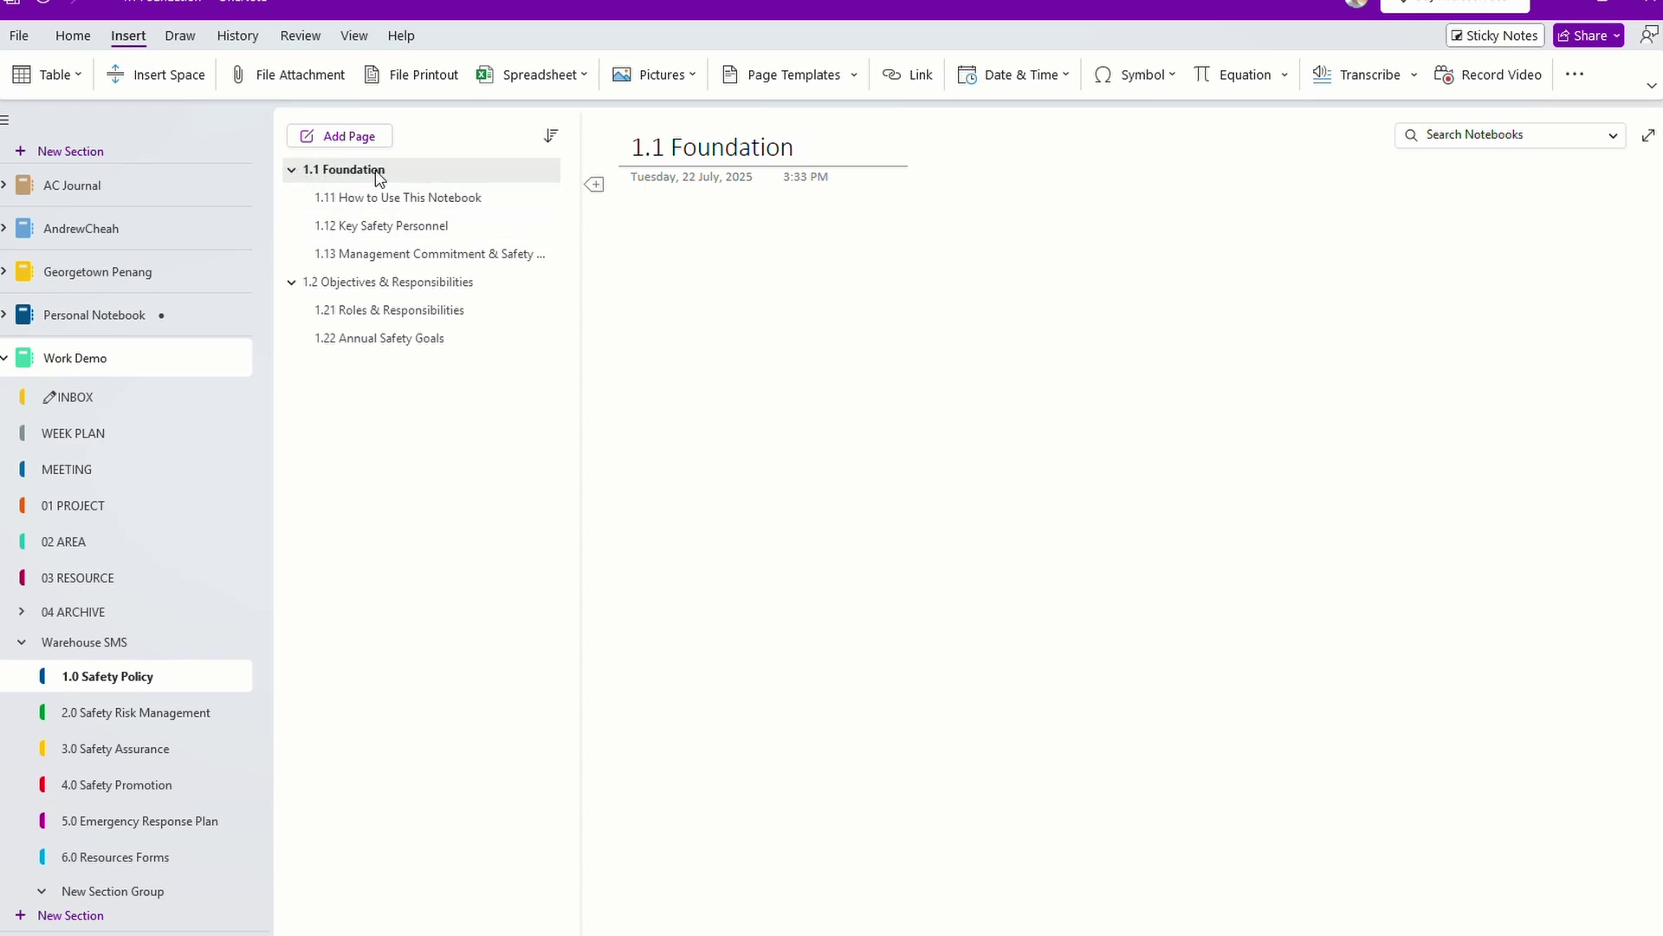
left_click(291, 170)
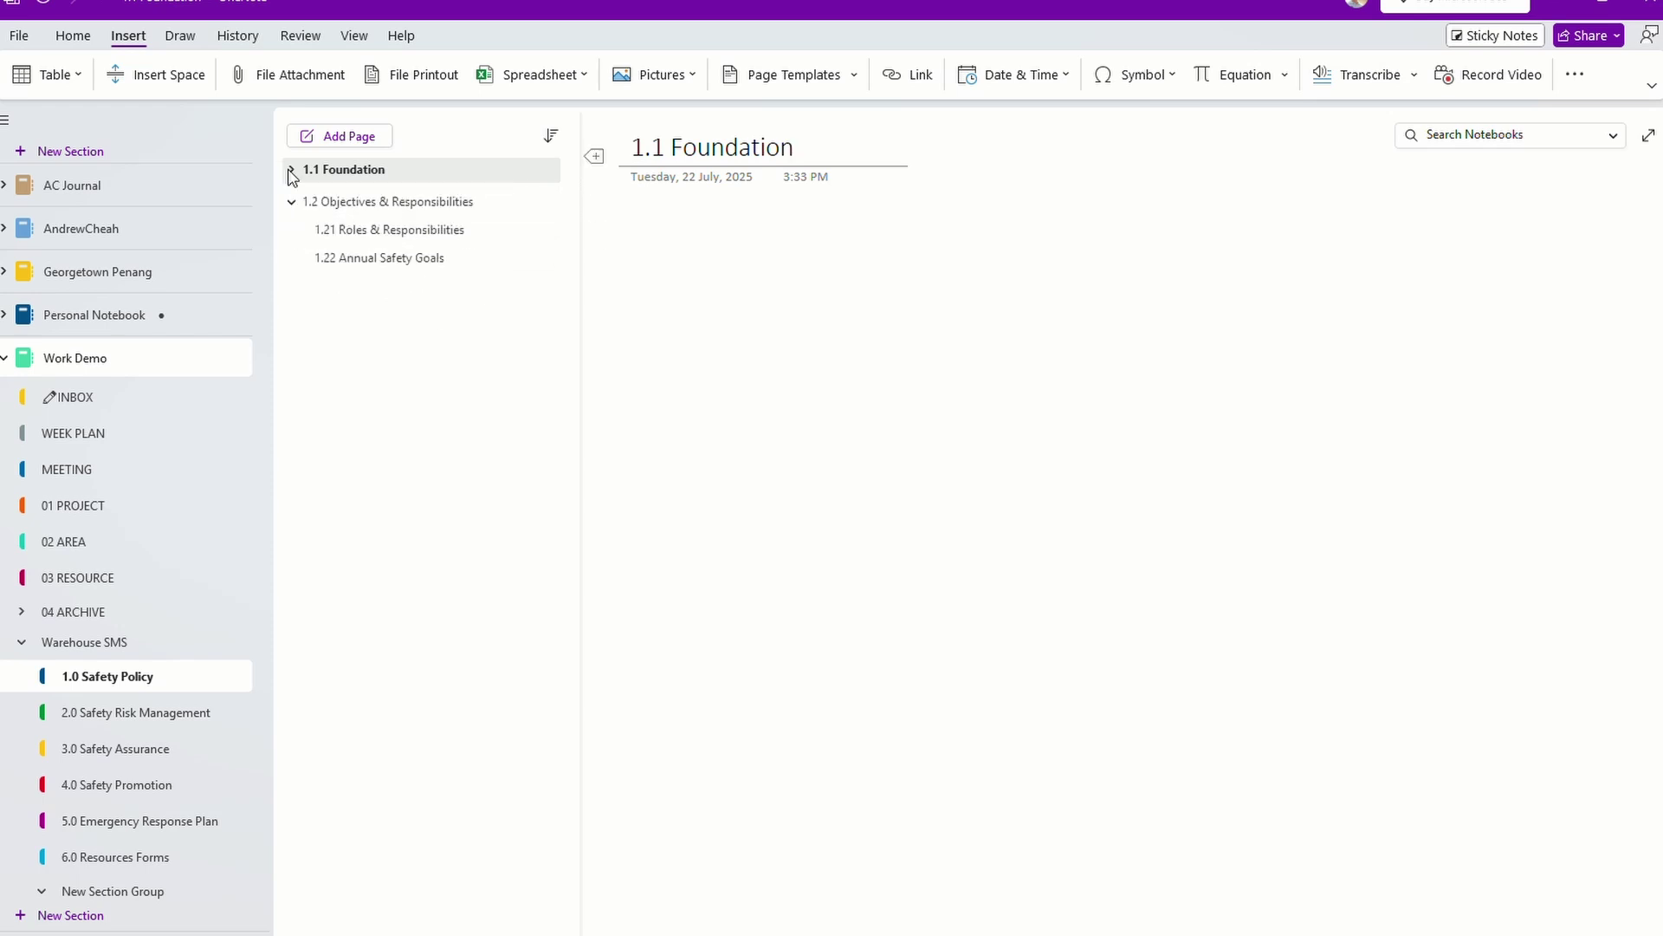
left_click(292, 205)
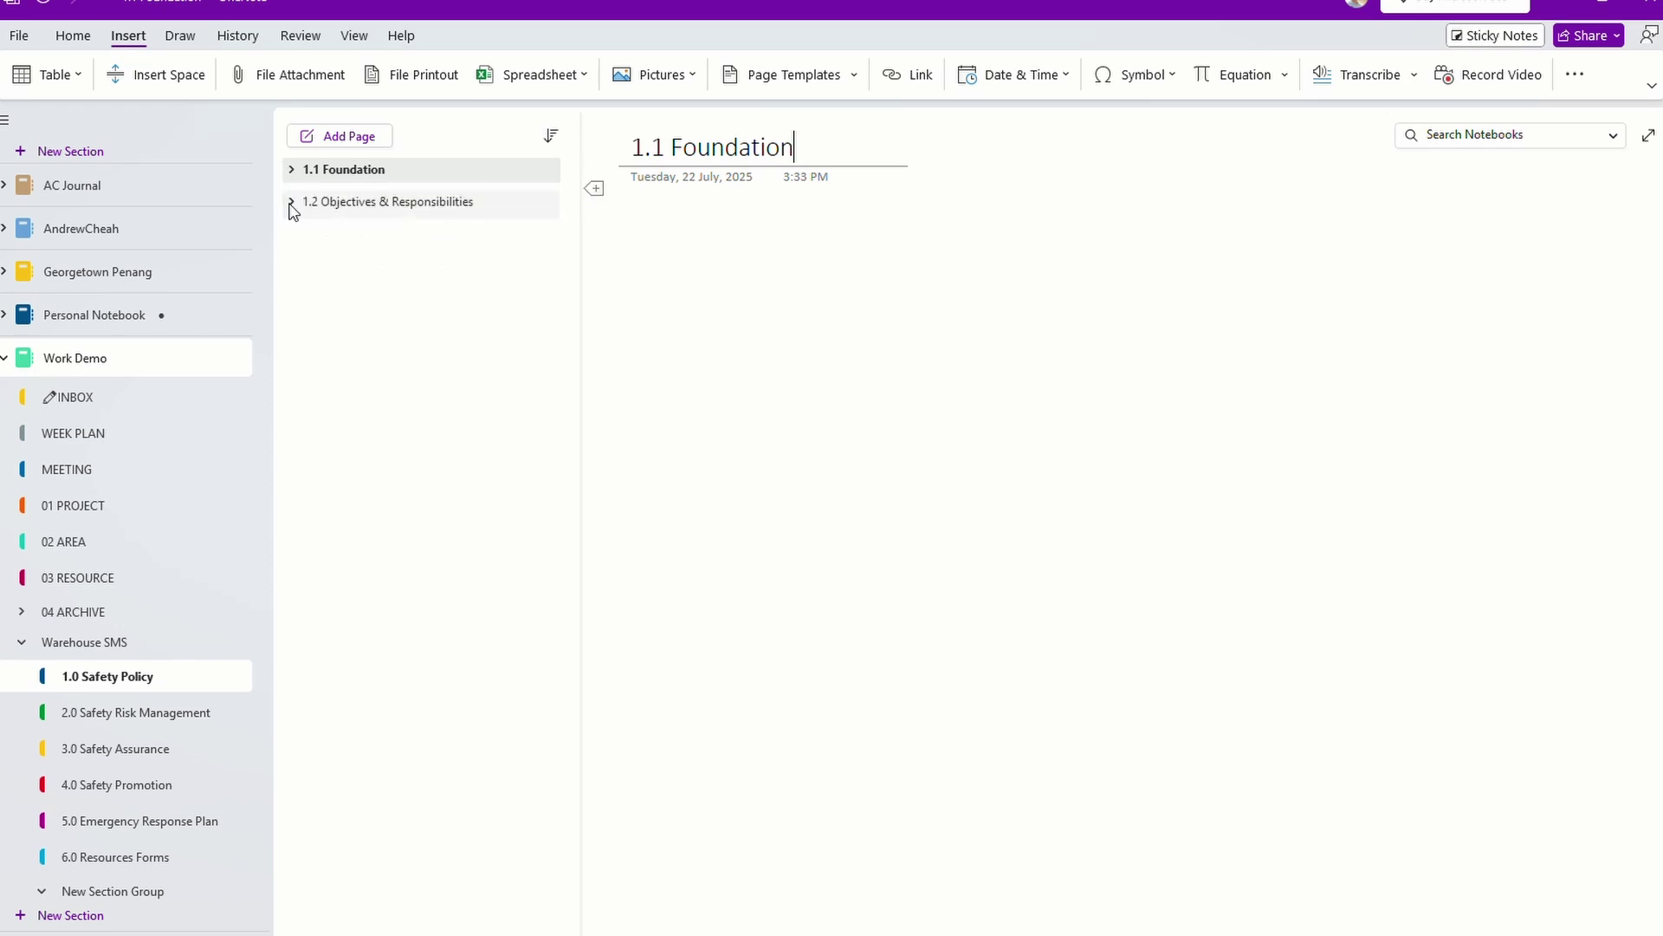
left_click(291, 204)
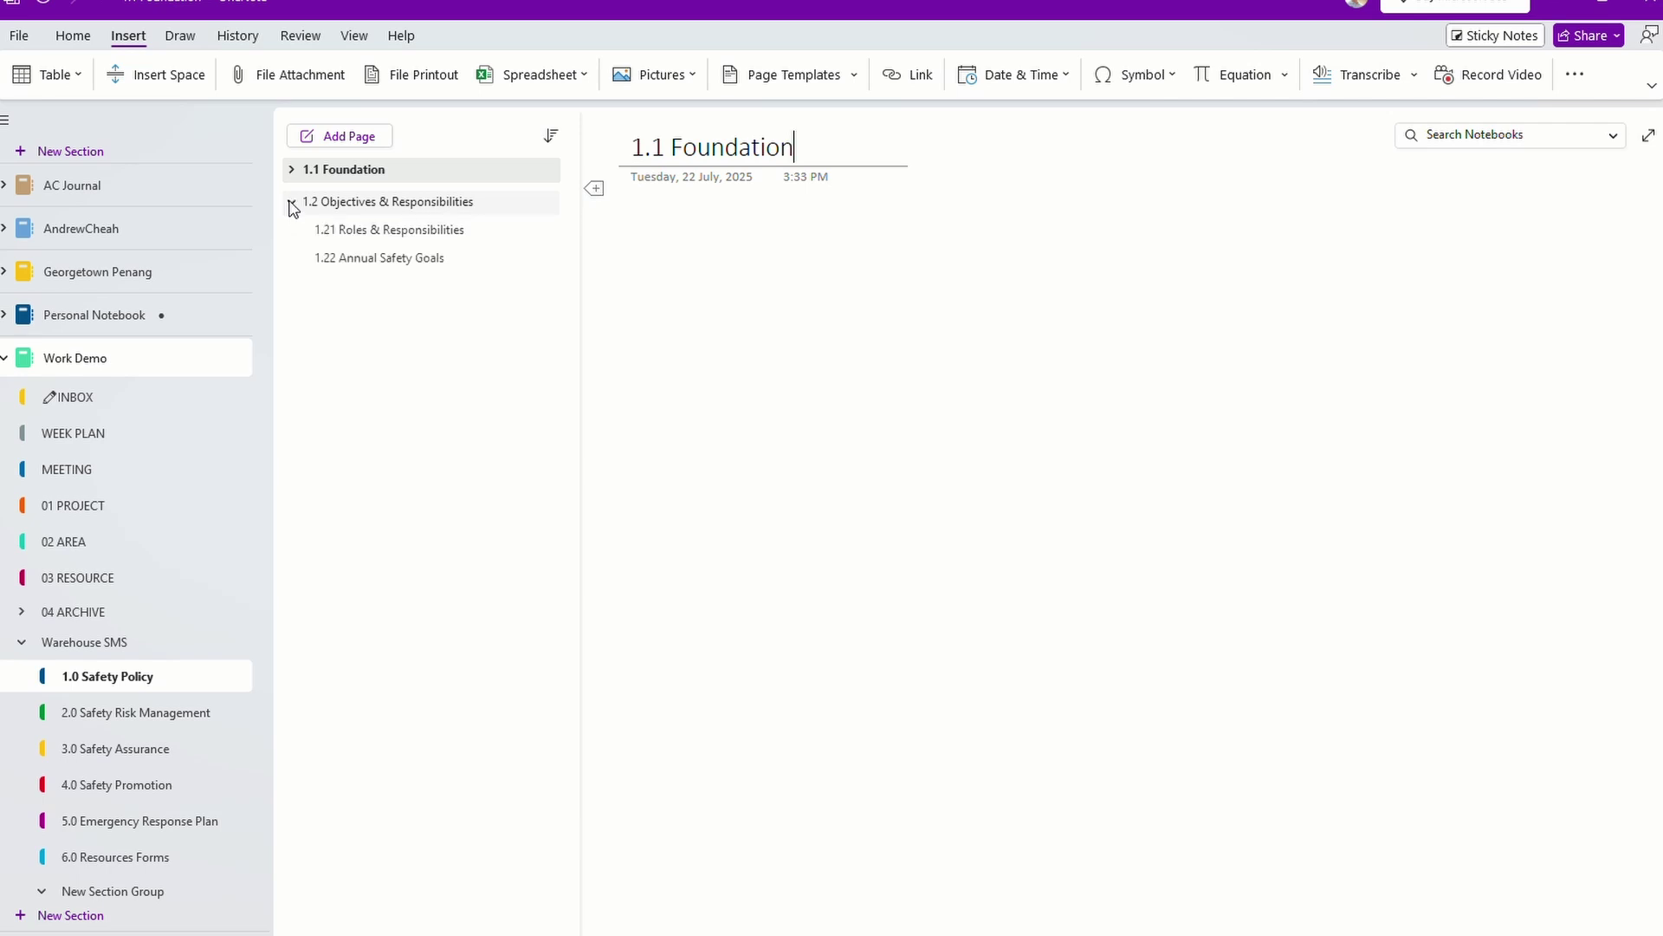
left_click(291, 170)
left_click(351, 139)
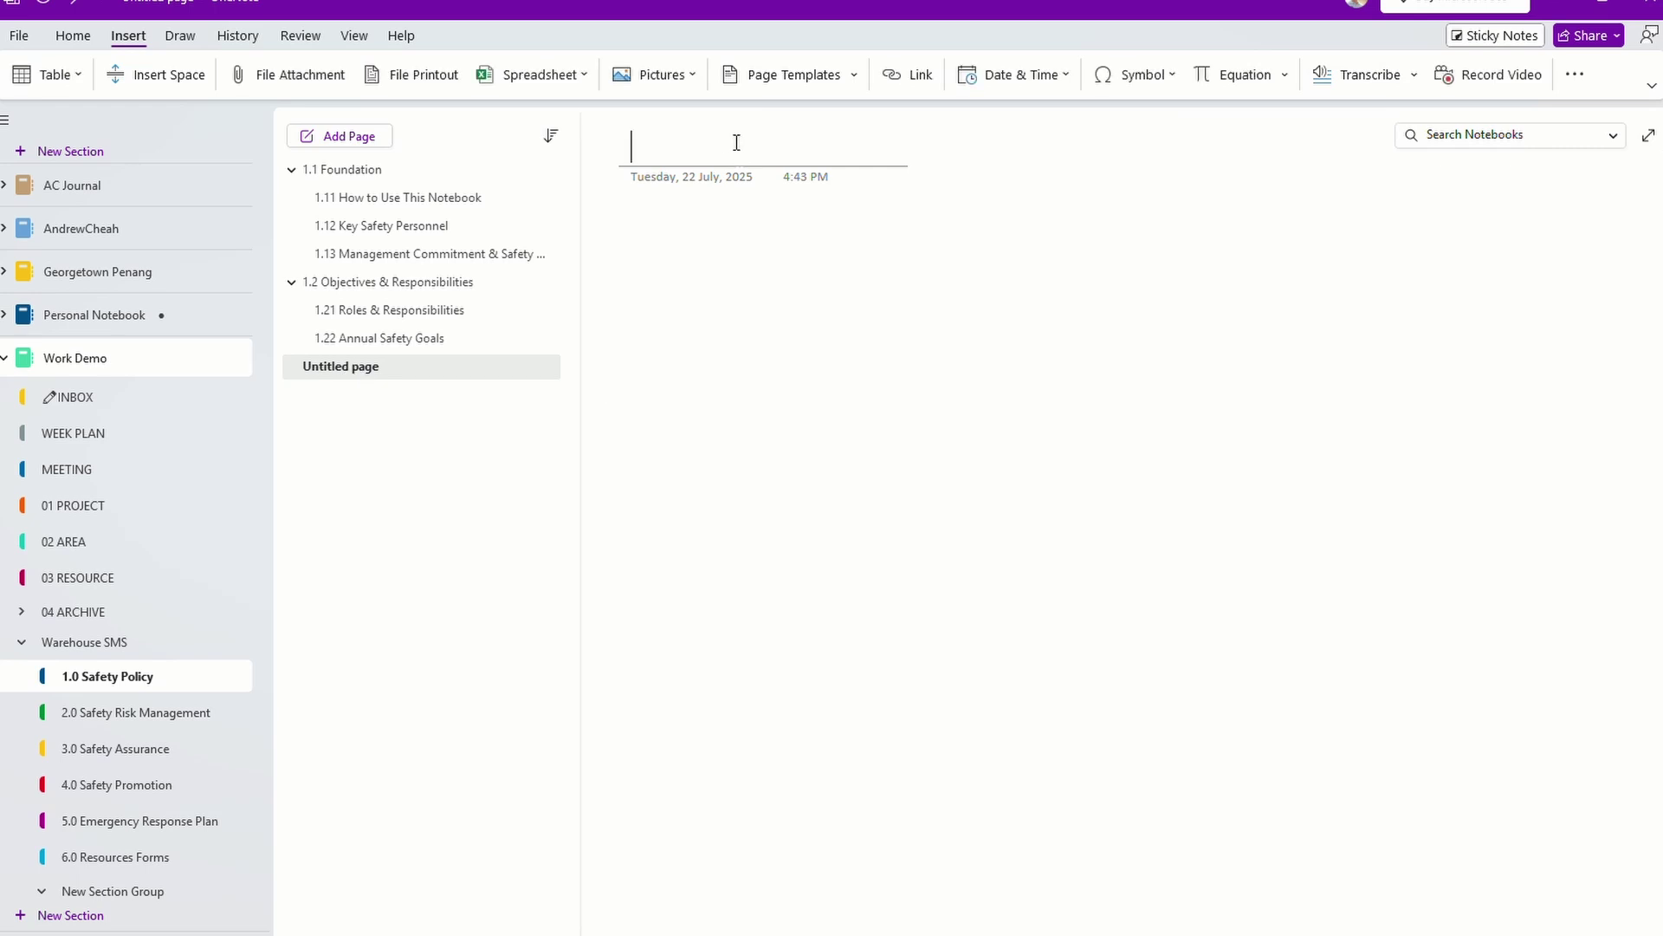
Title the new page 'section' and add a second page titled Sub1.
type("section")
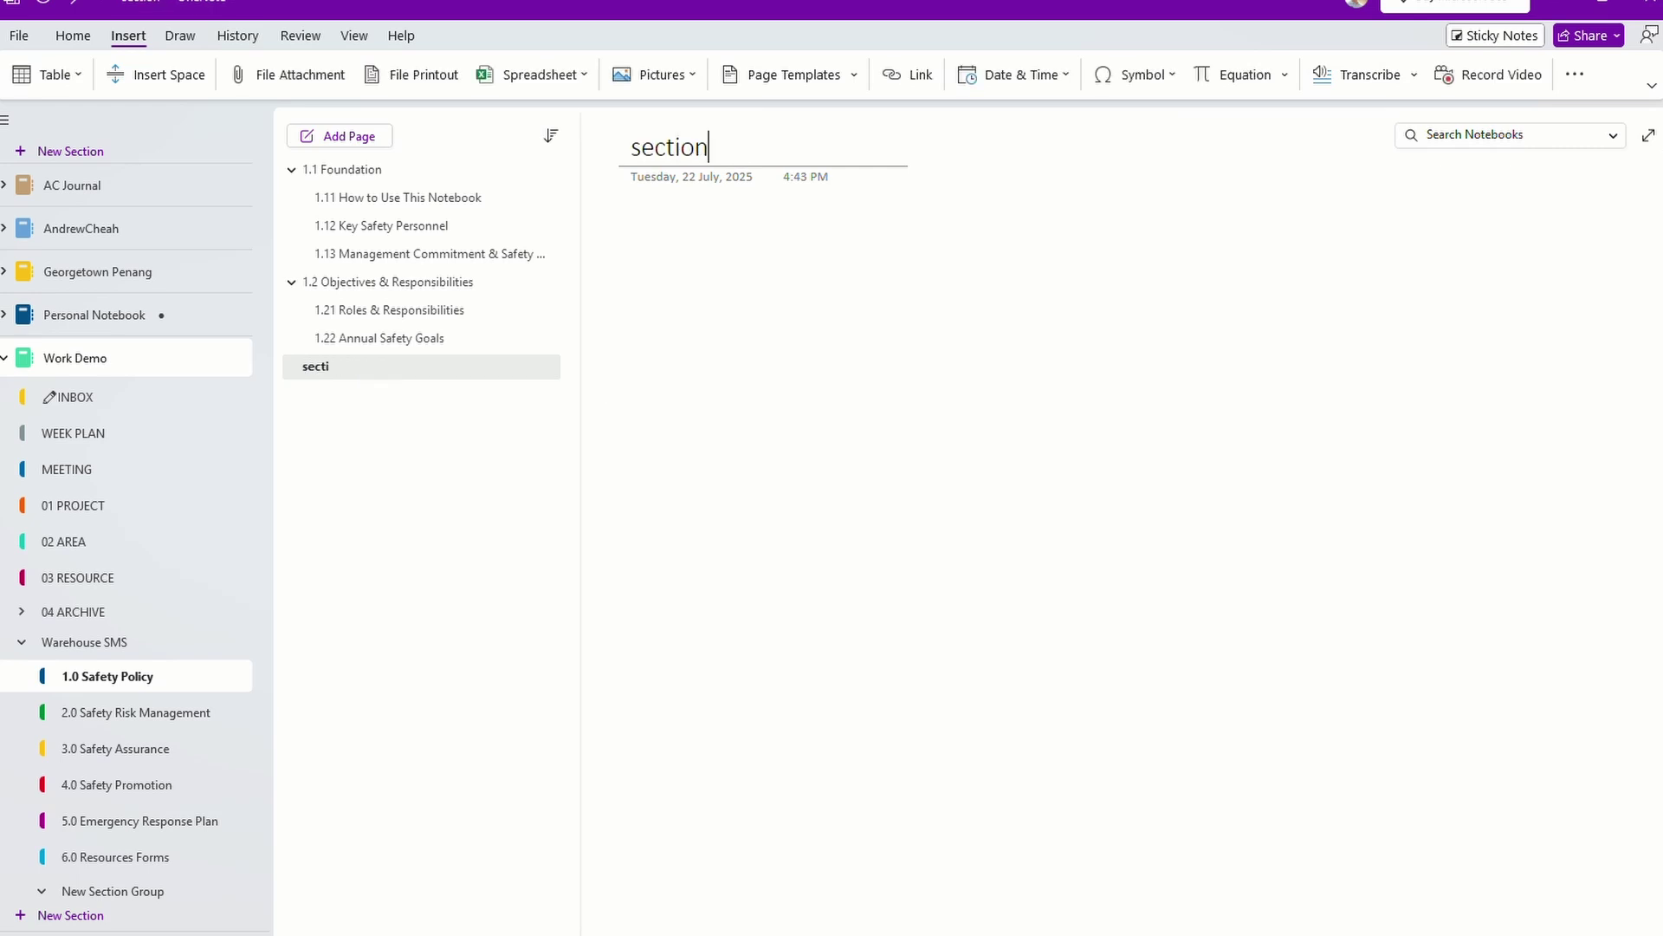
key("Return")
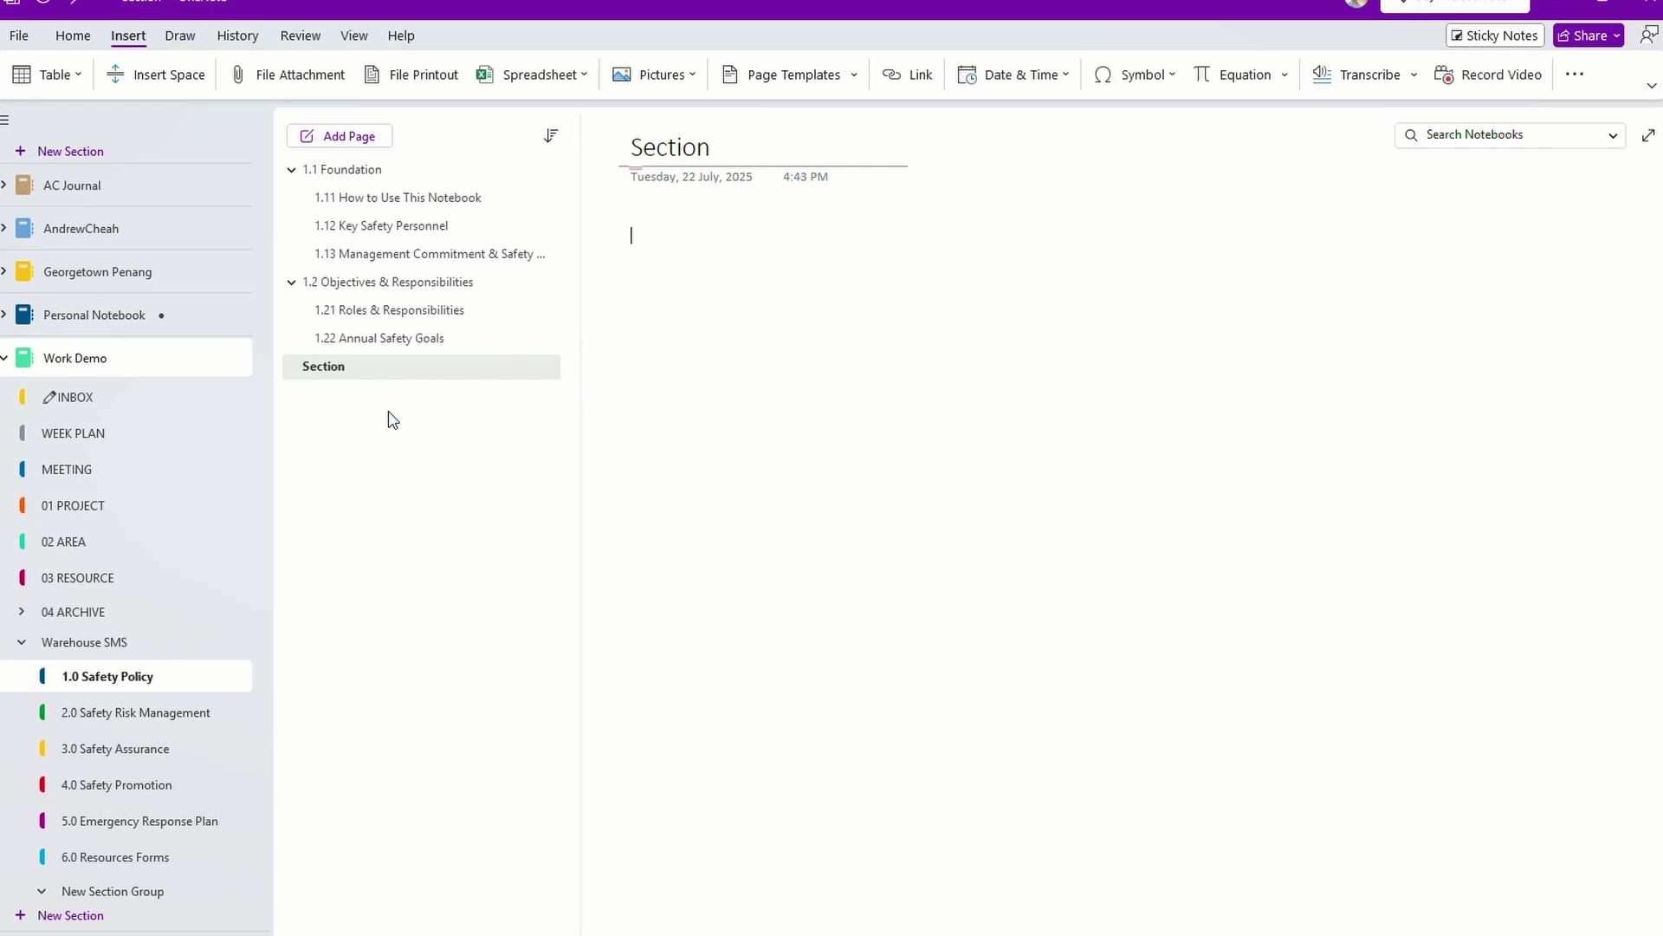
left_click(353, 139)
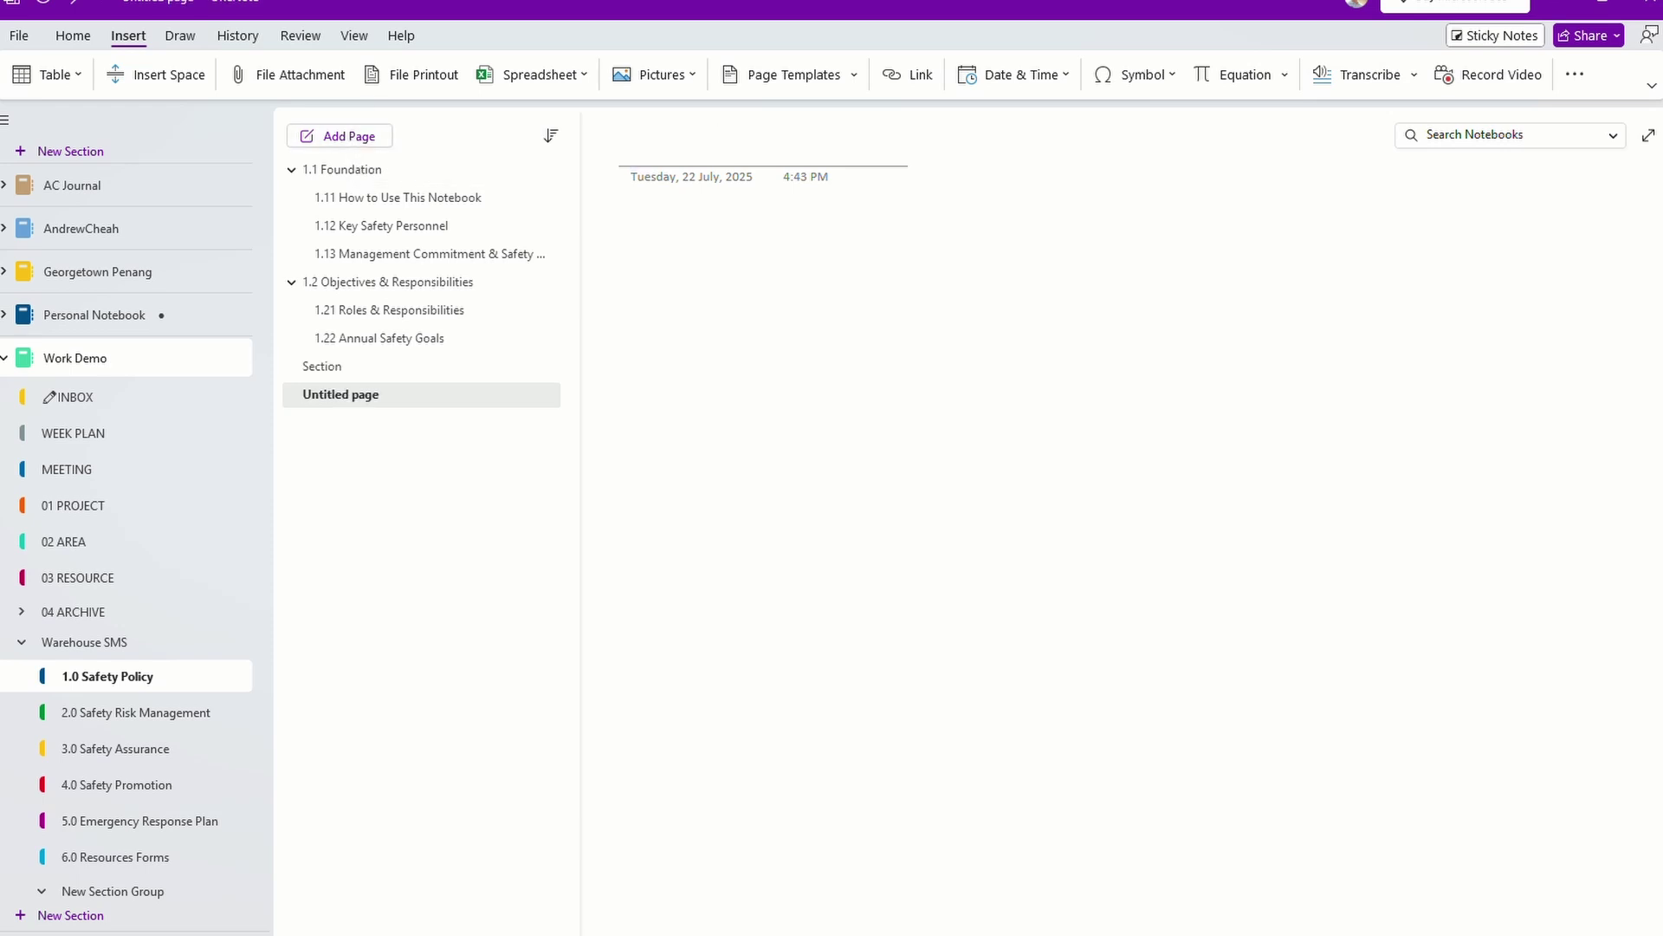
type("sy")
type("ub1")
key("Return")
Indent Sub1 as a subpage of Section, then collapse and expand the Section group.
left_click_drag(336, 394, 356, 393)
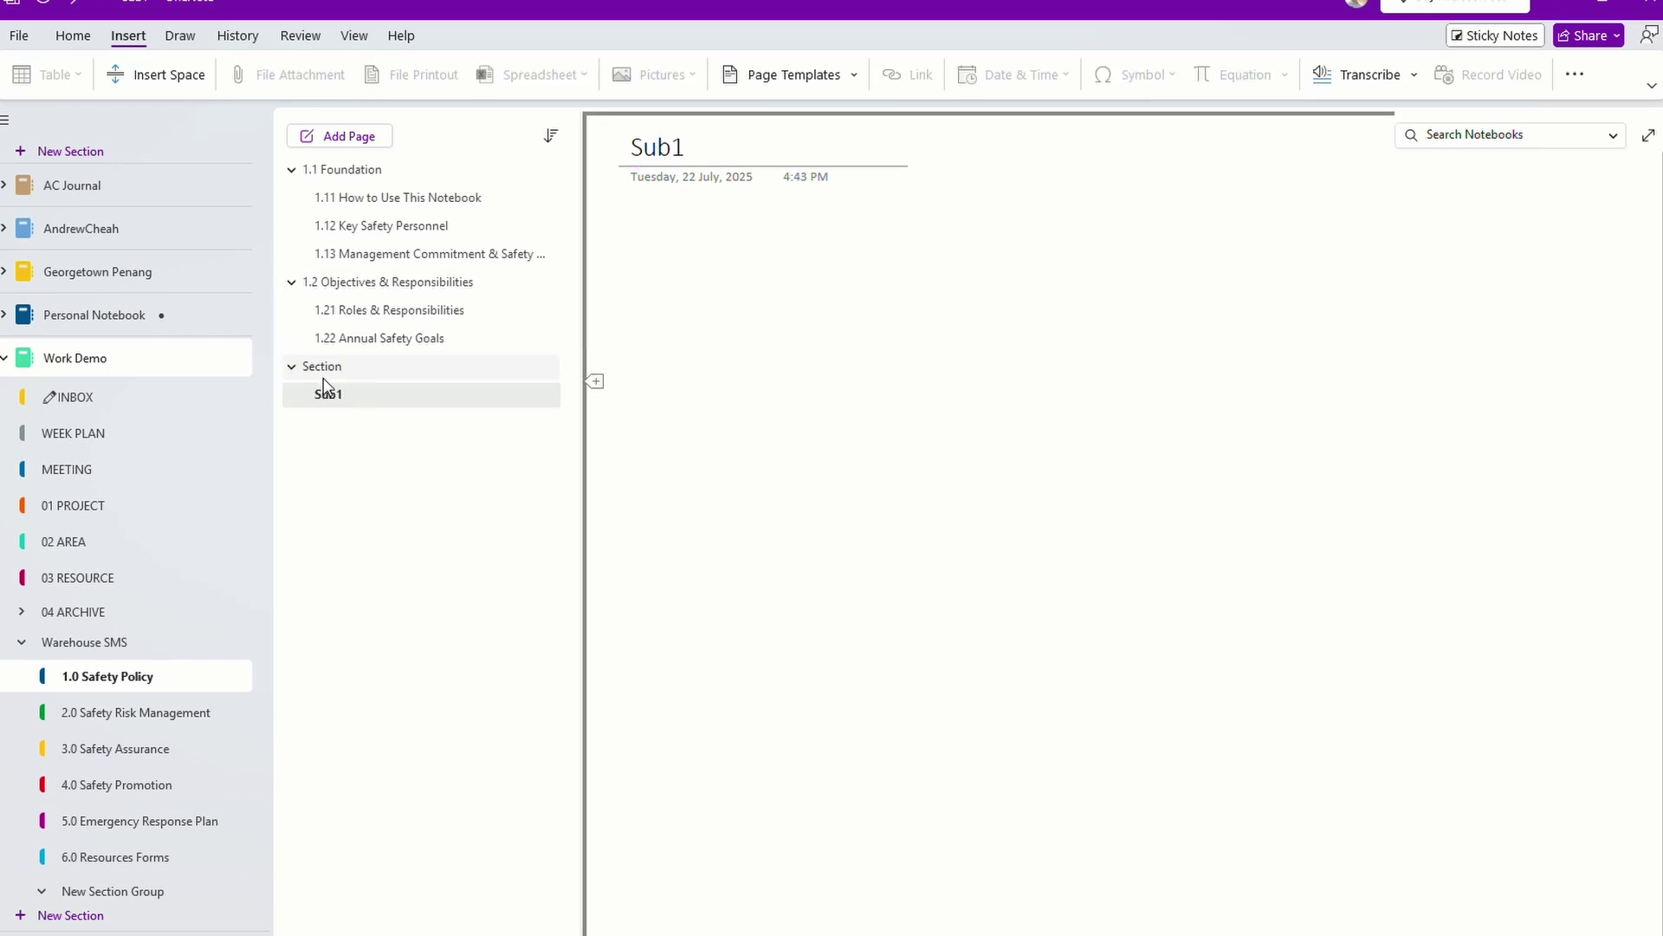
left_click(292, 367)
left_click(292, 368)
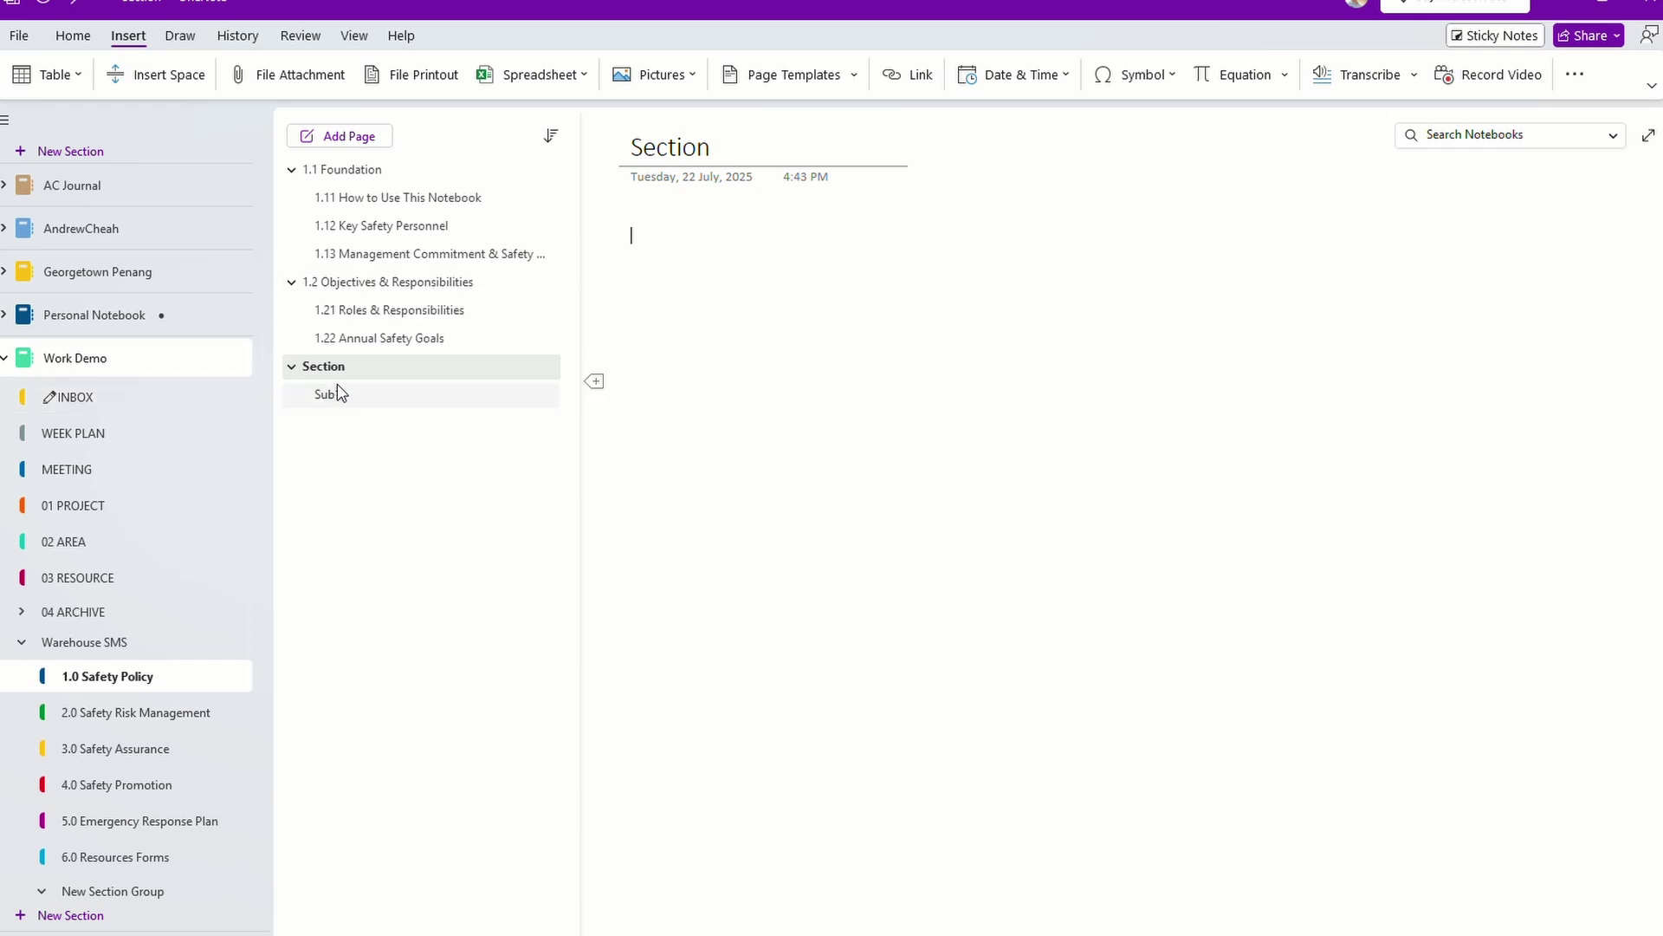
Delete the Section and Sub1 pages from 1.0 Safety Policy.
right_click(367, 366)
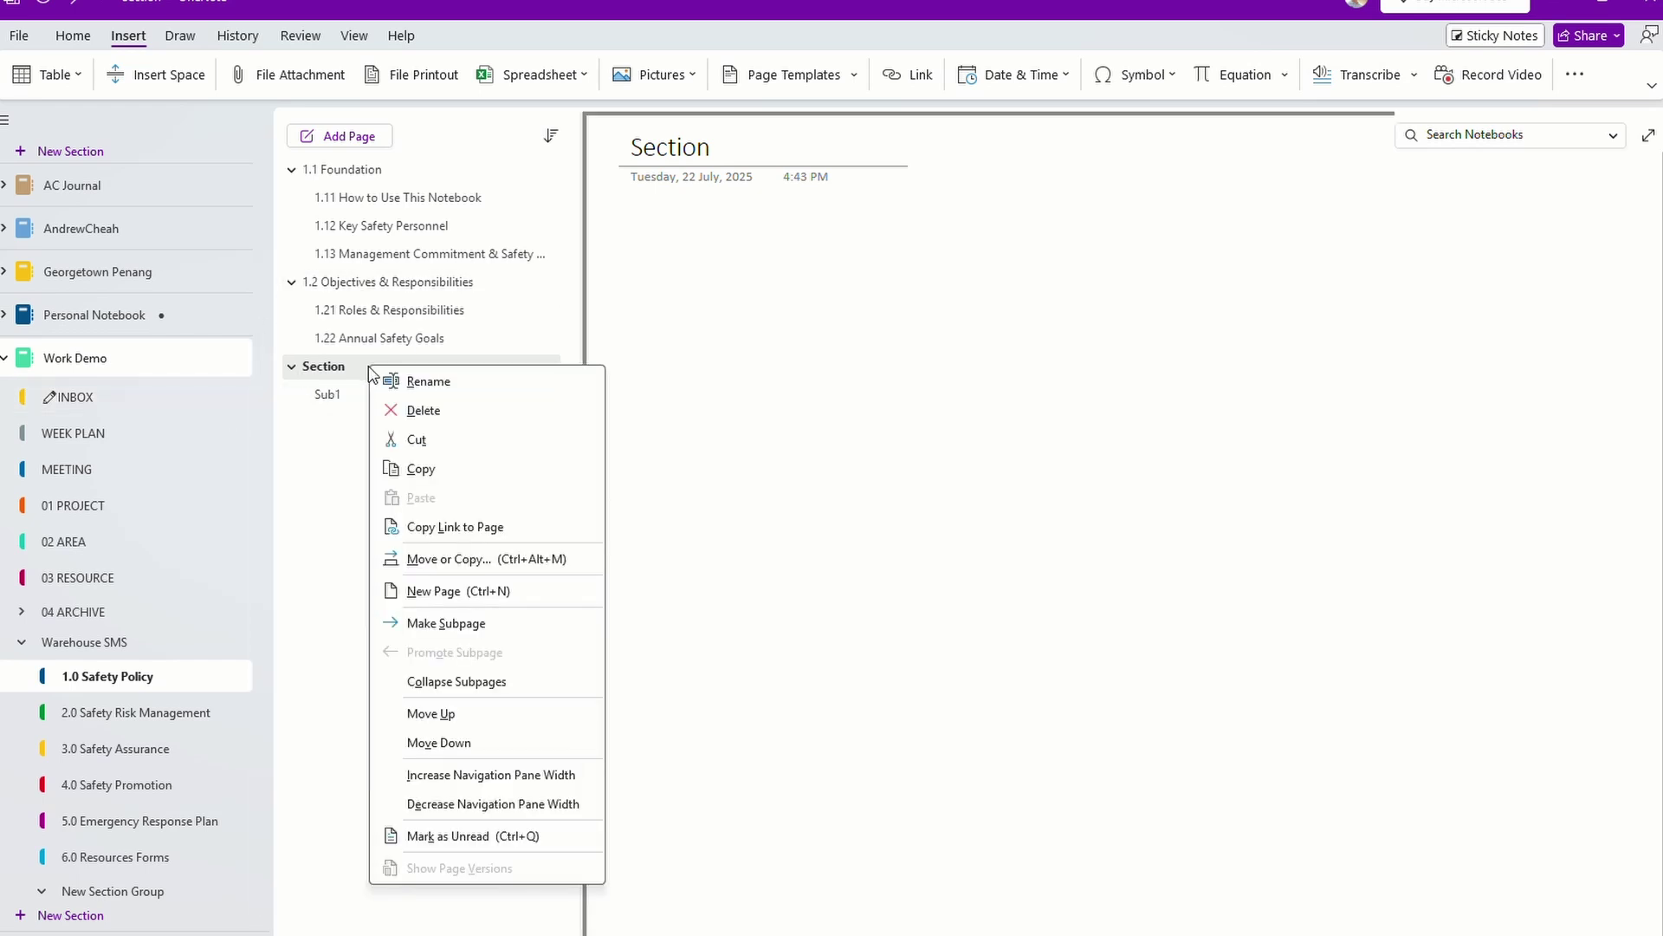
left_click(425, 412)
right_click(344, 366)
left_click(406, 412)
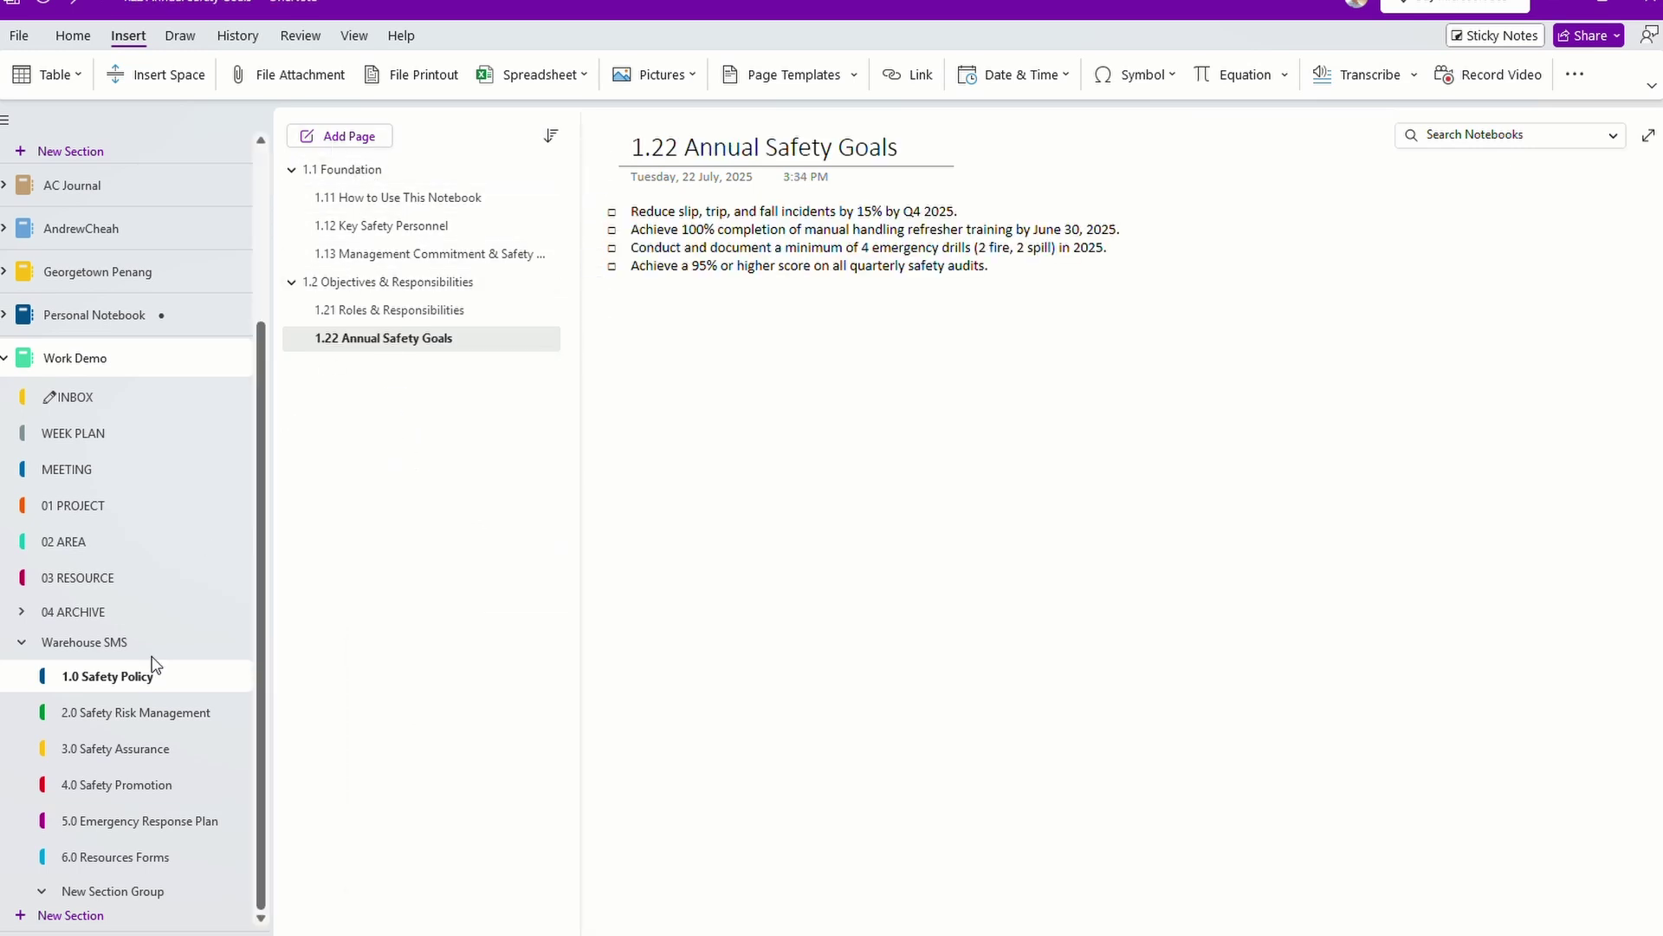
Browse sections 2.0 through 6.0, then open 1.0's 1.11 How to Use This Notebook page.
left_click(85, 716)
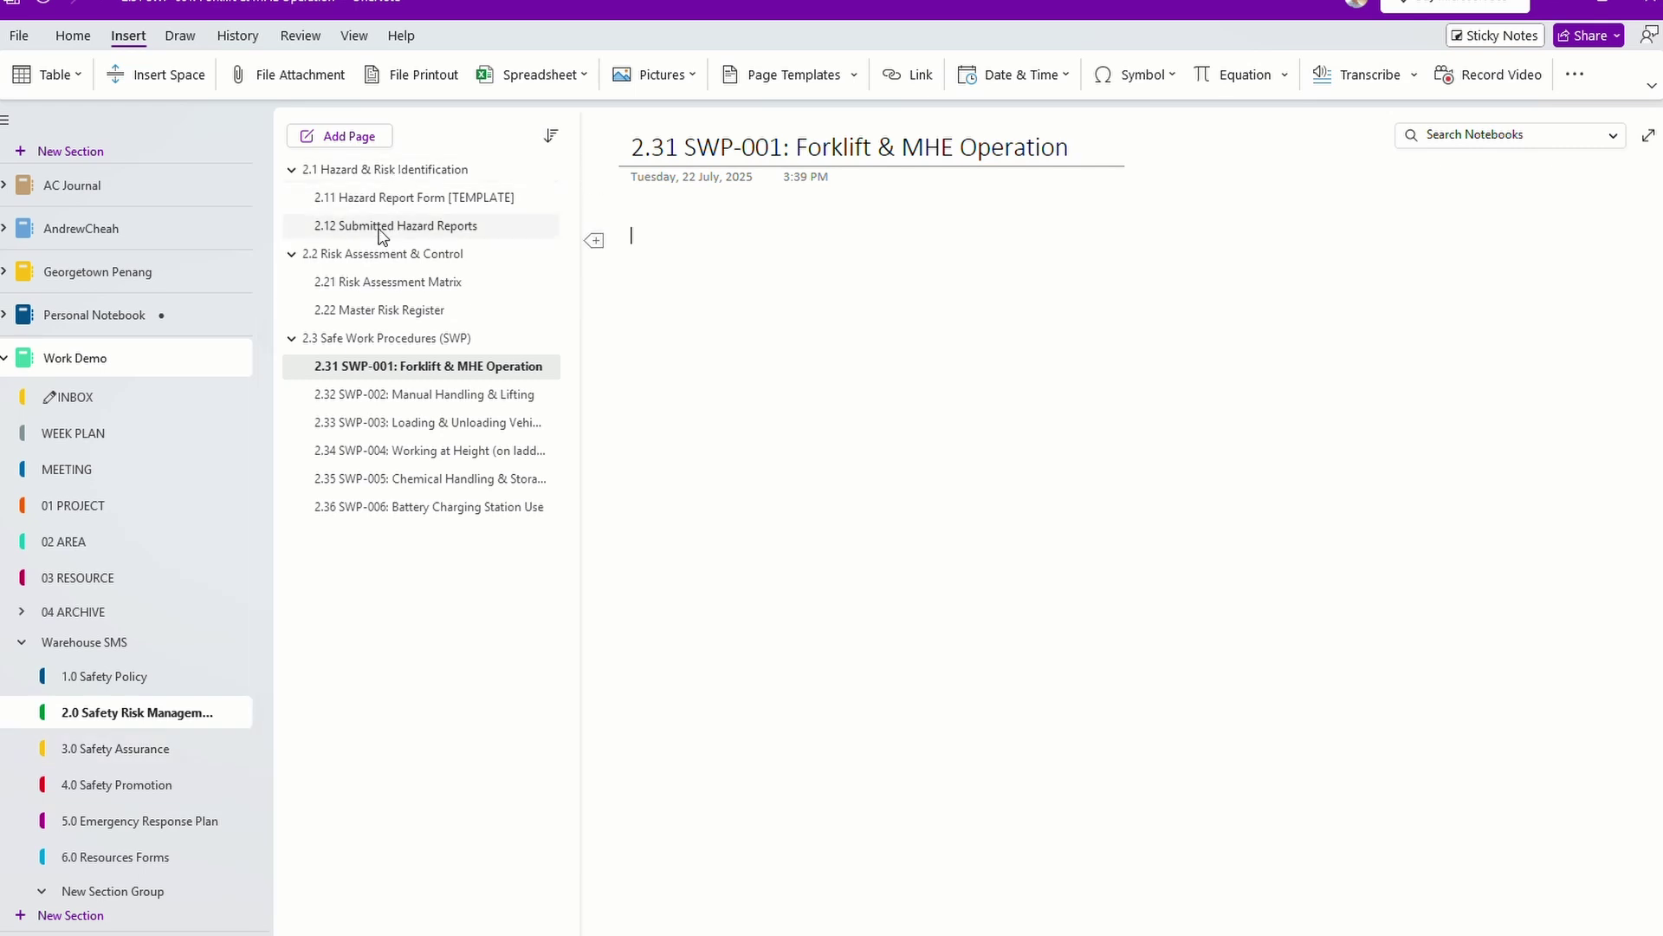
left_click(143, 747)
left_click(137, 784)
left_click(130, 821)
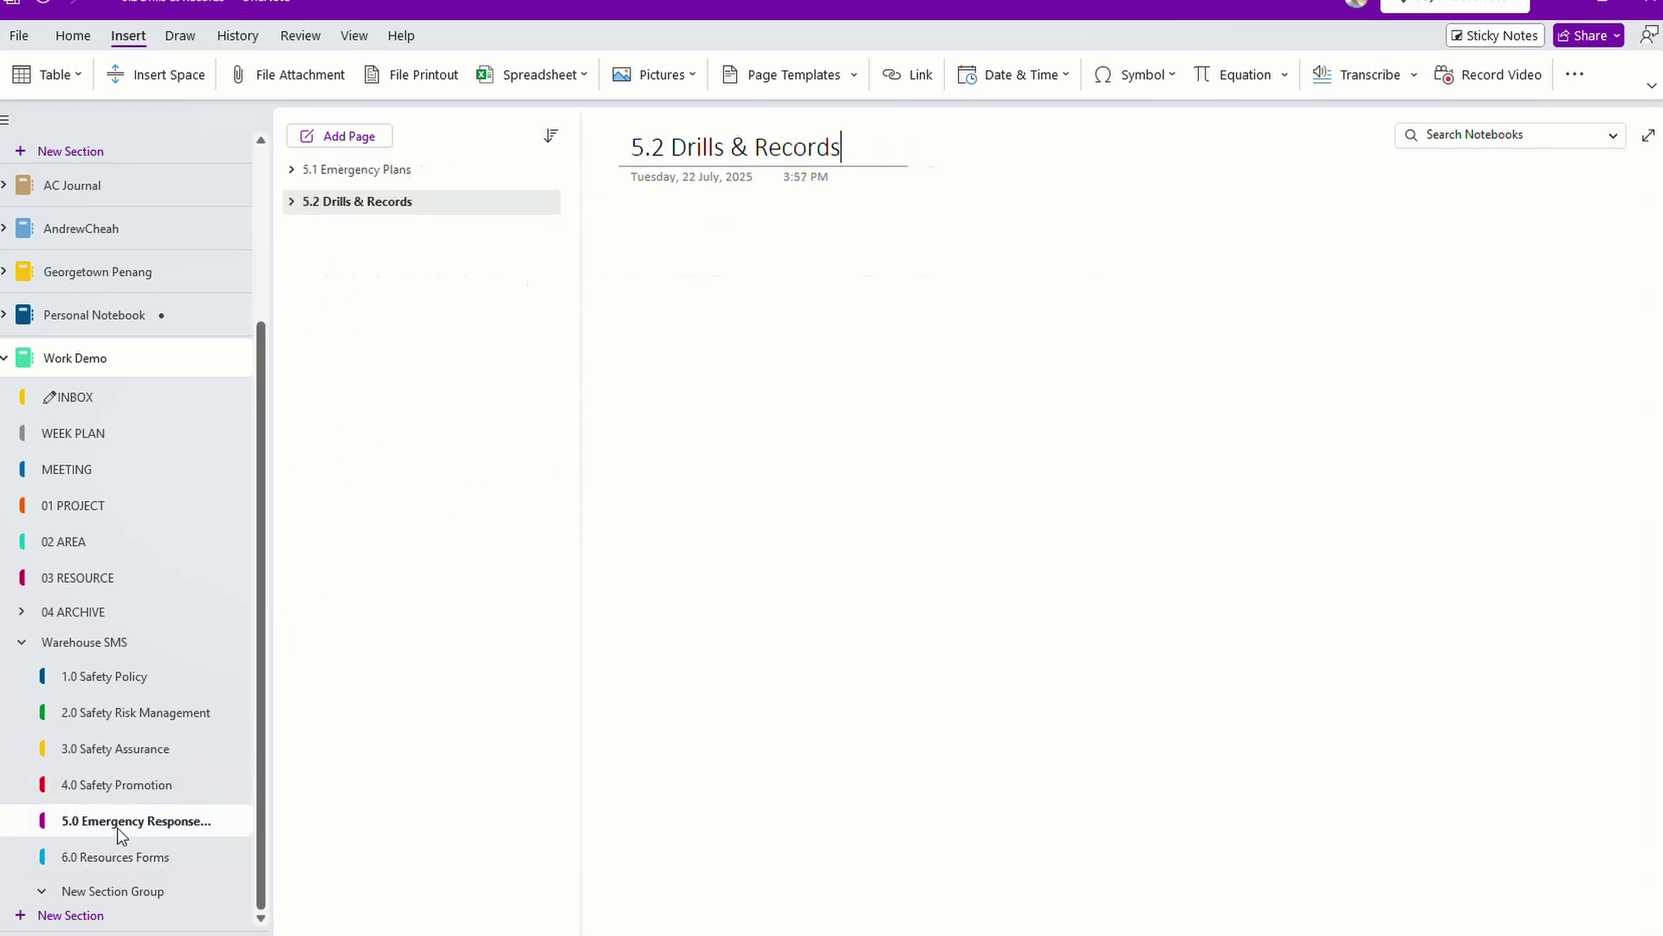
left_click(111, 857)
left_click(115, 677)
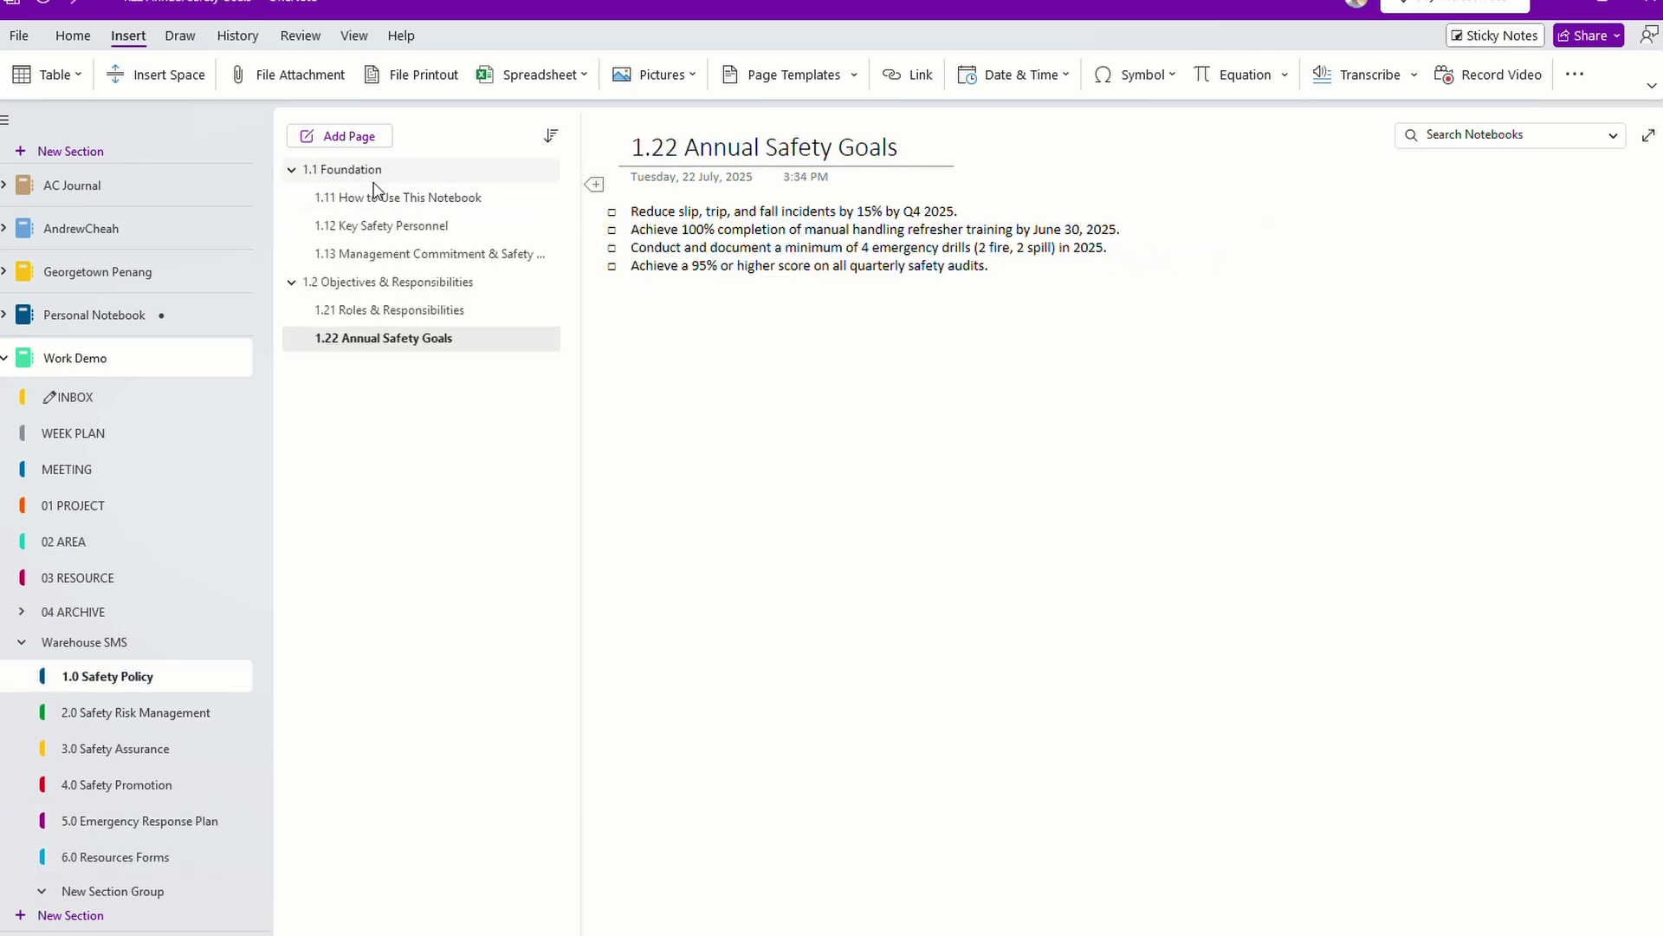
left_click(382, 197)
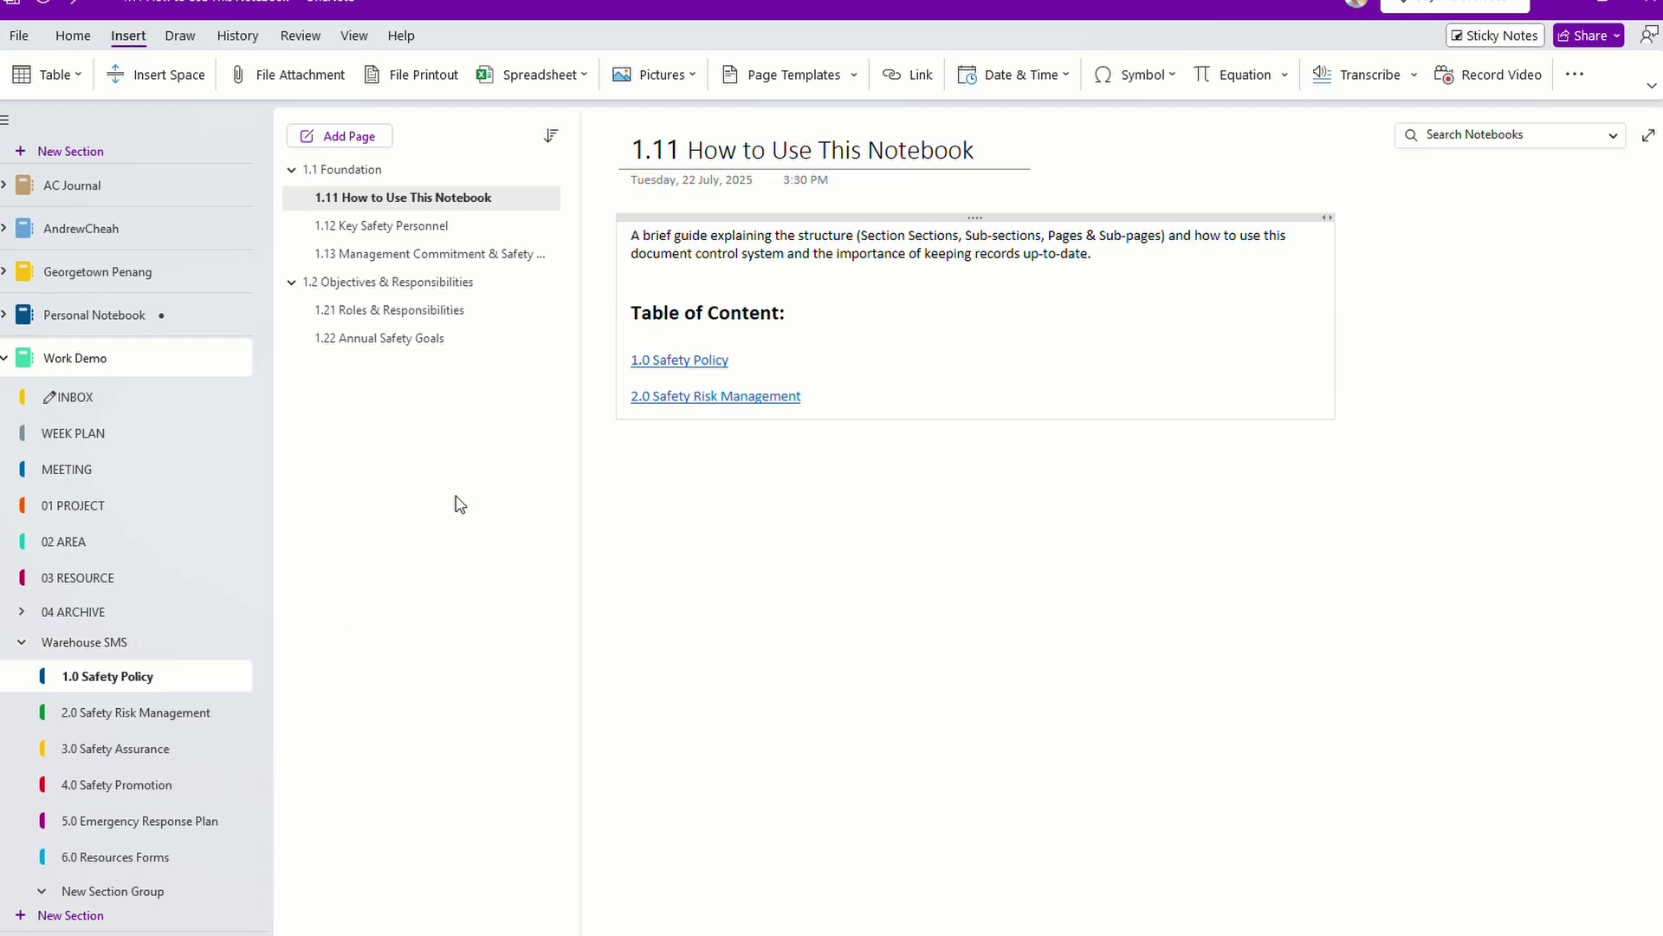
With the navigation pane hidden, follow the table-of-contents link to 2.0 Safety Risk Management.
left_click(1616, 37)
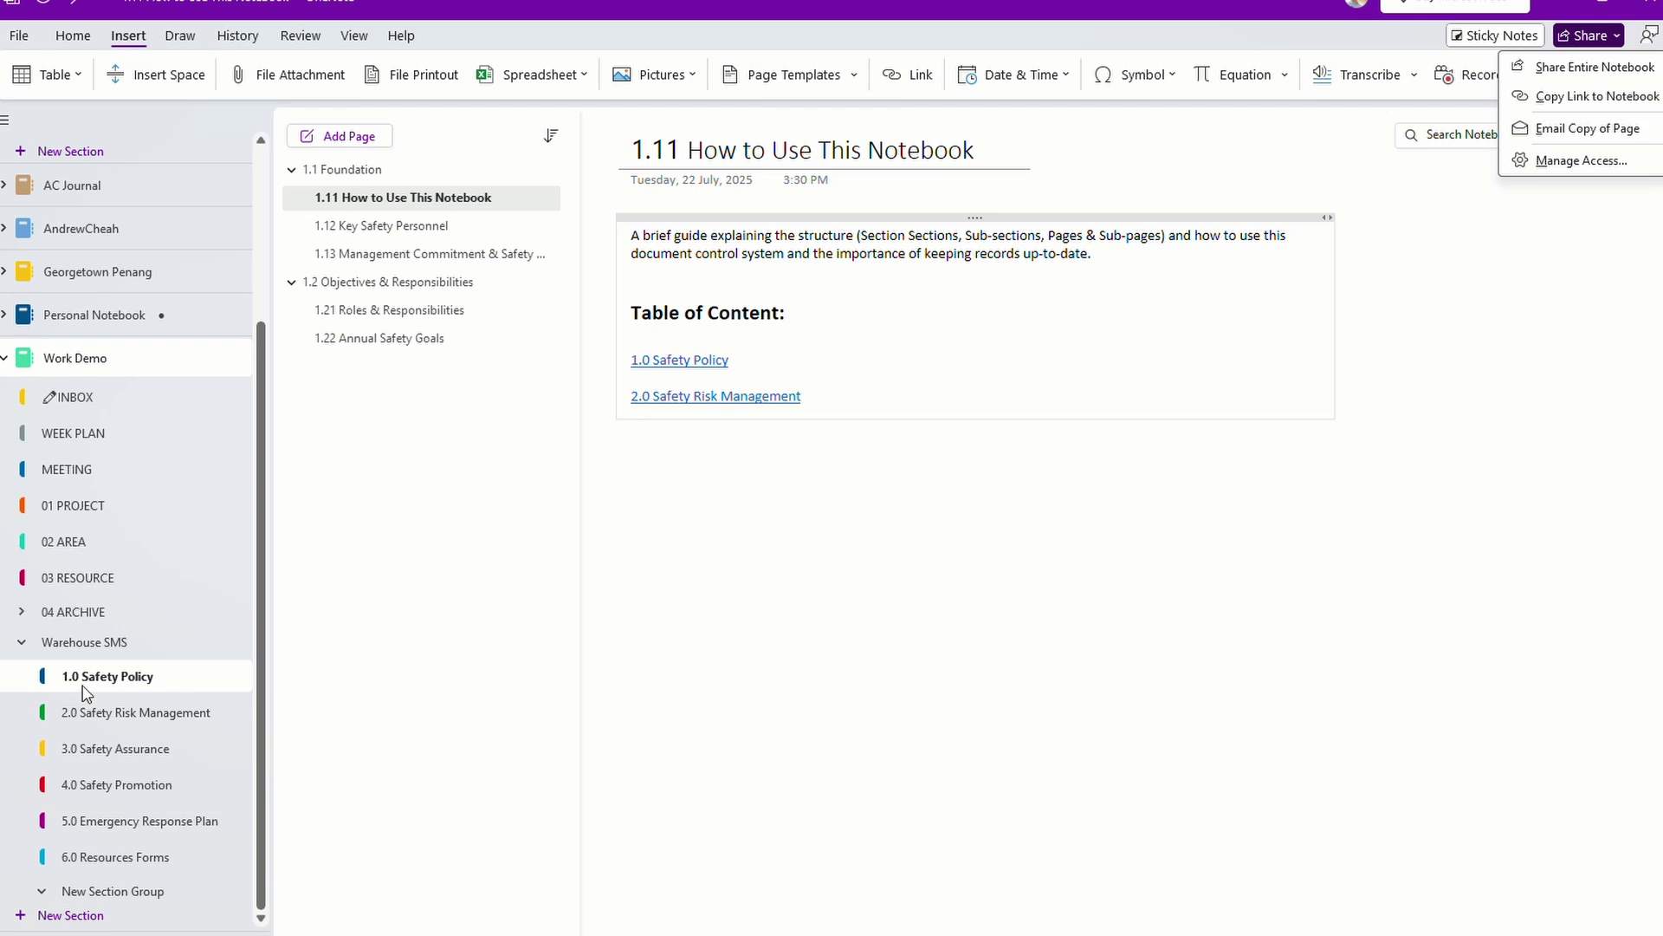
left_click(3, 121)
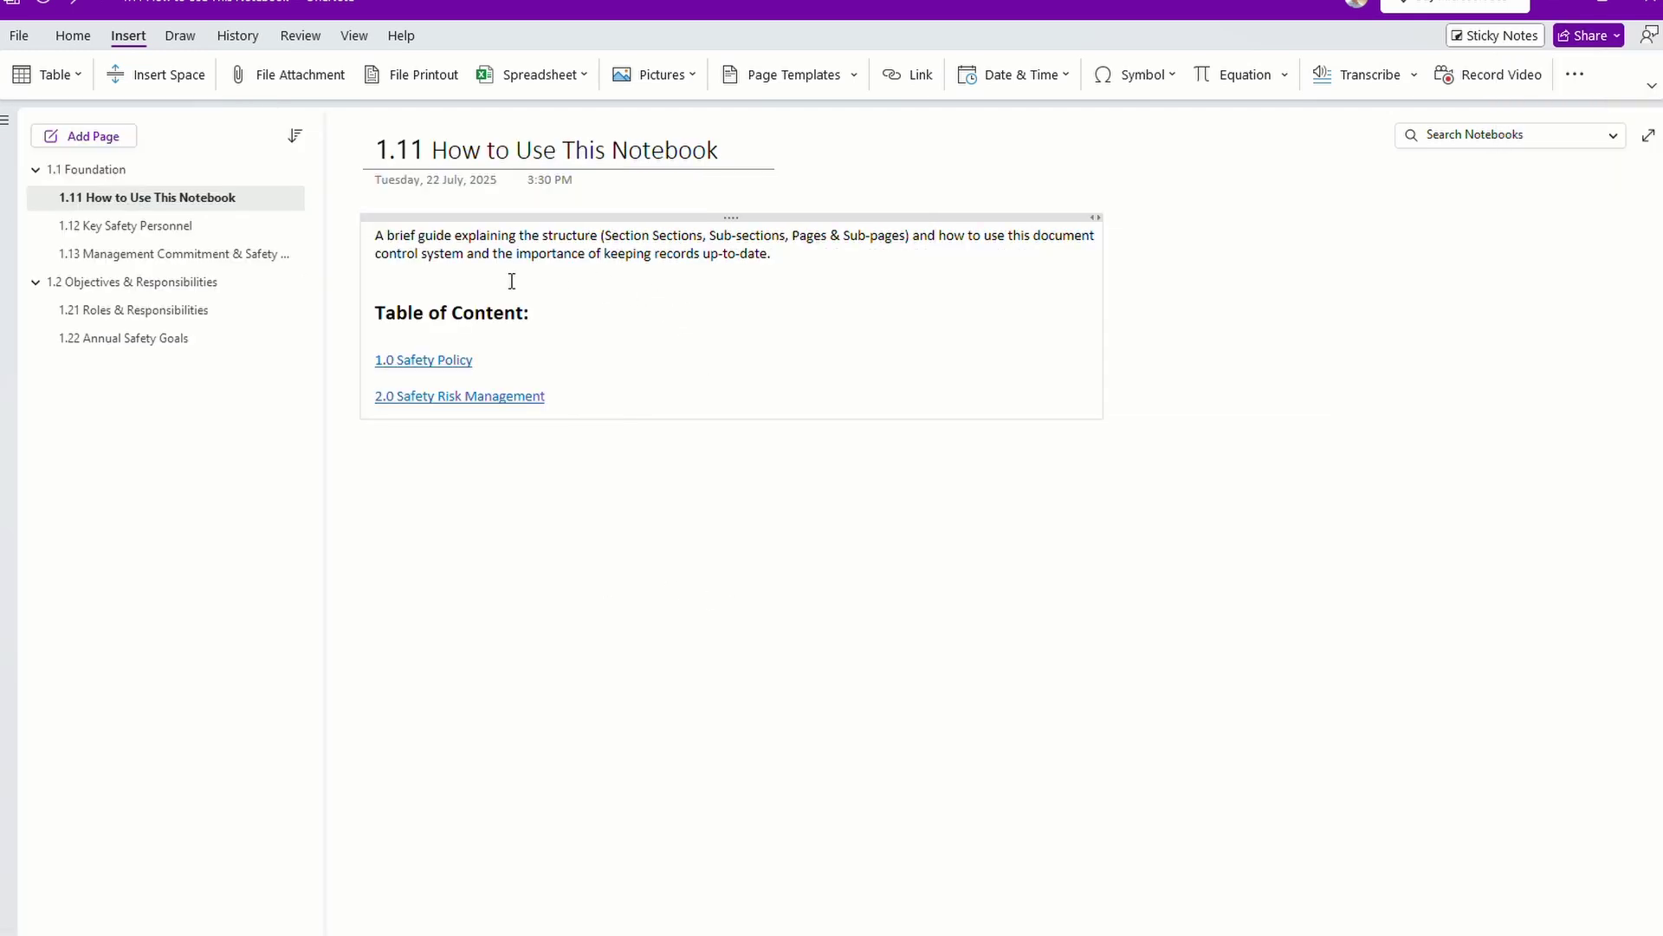
left_click(448, 398)
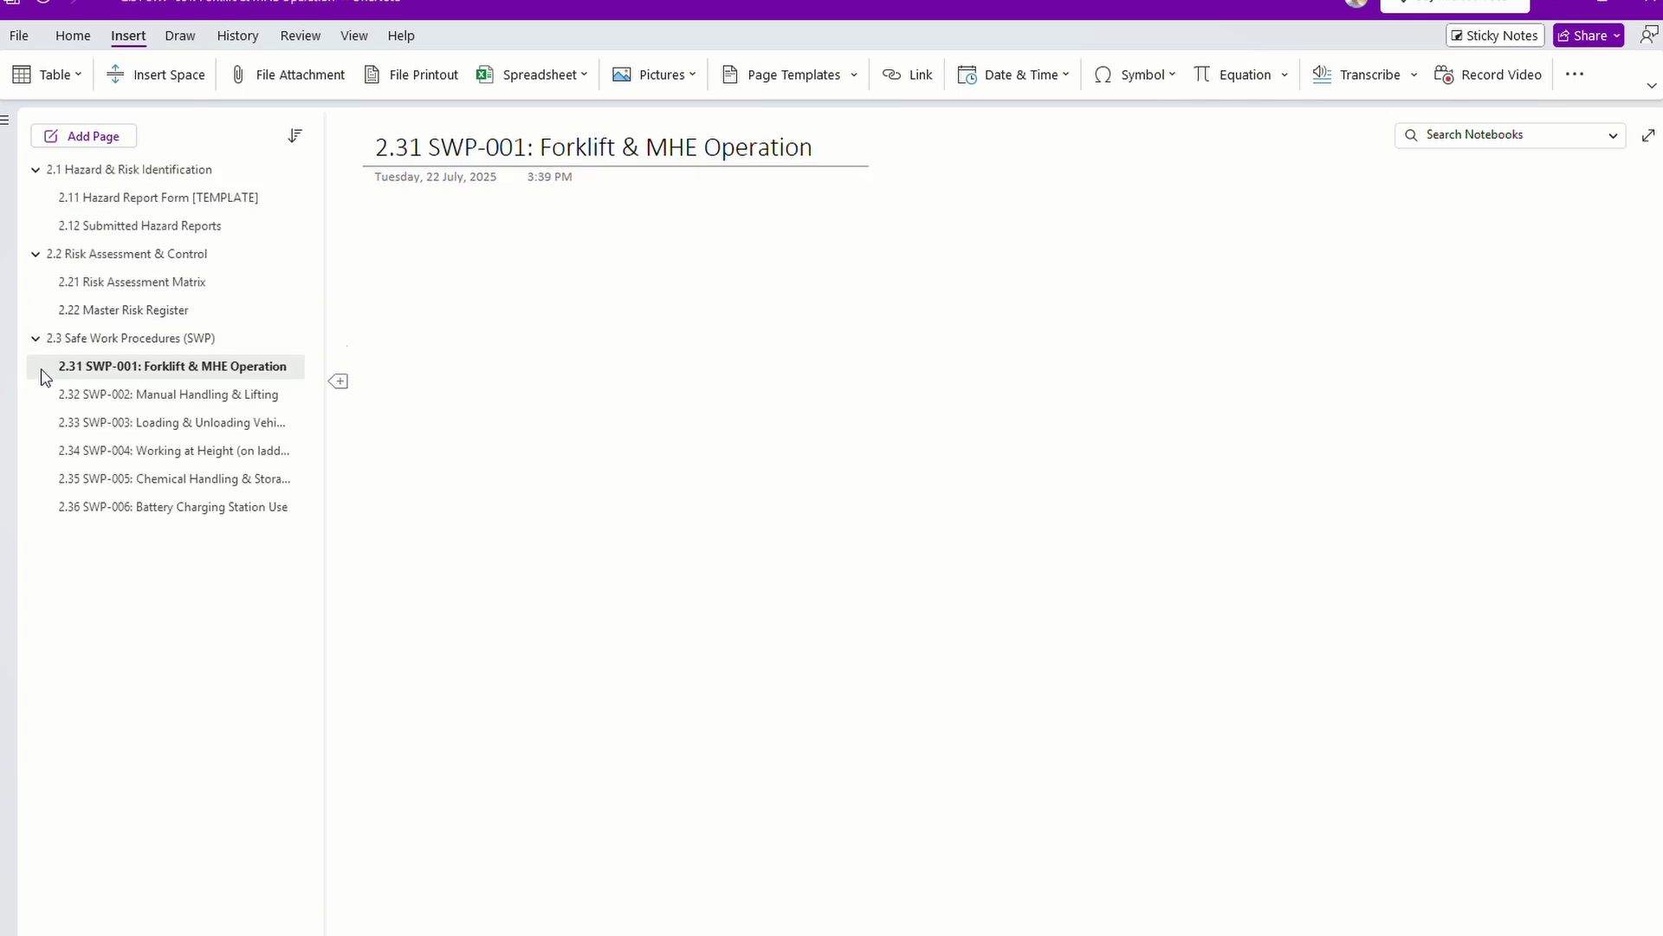
left_click(4, 120)
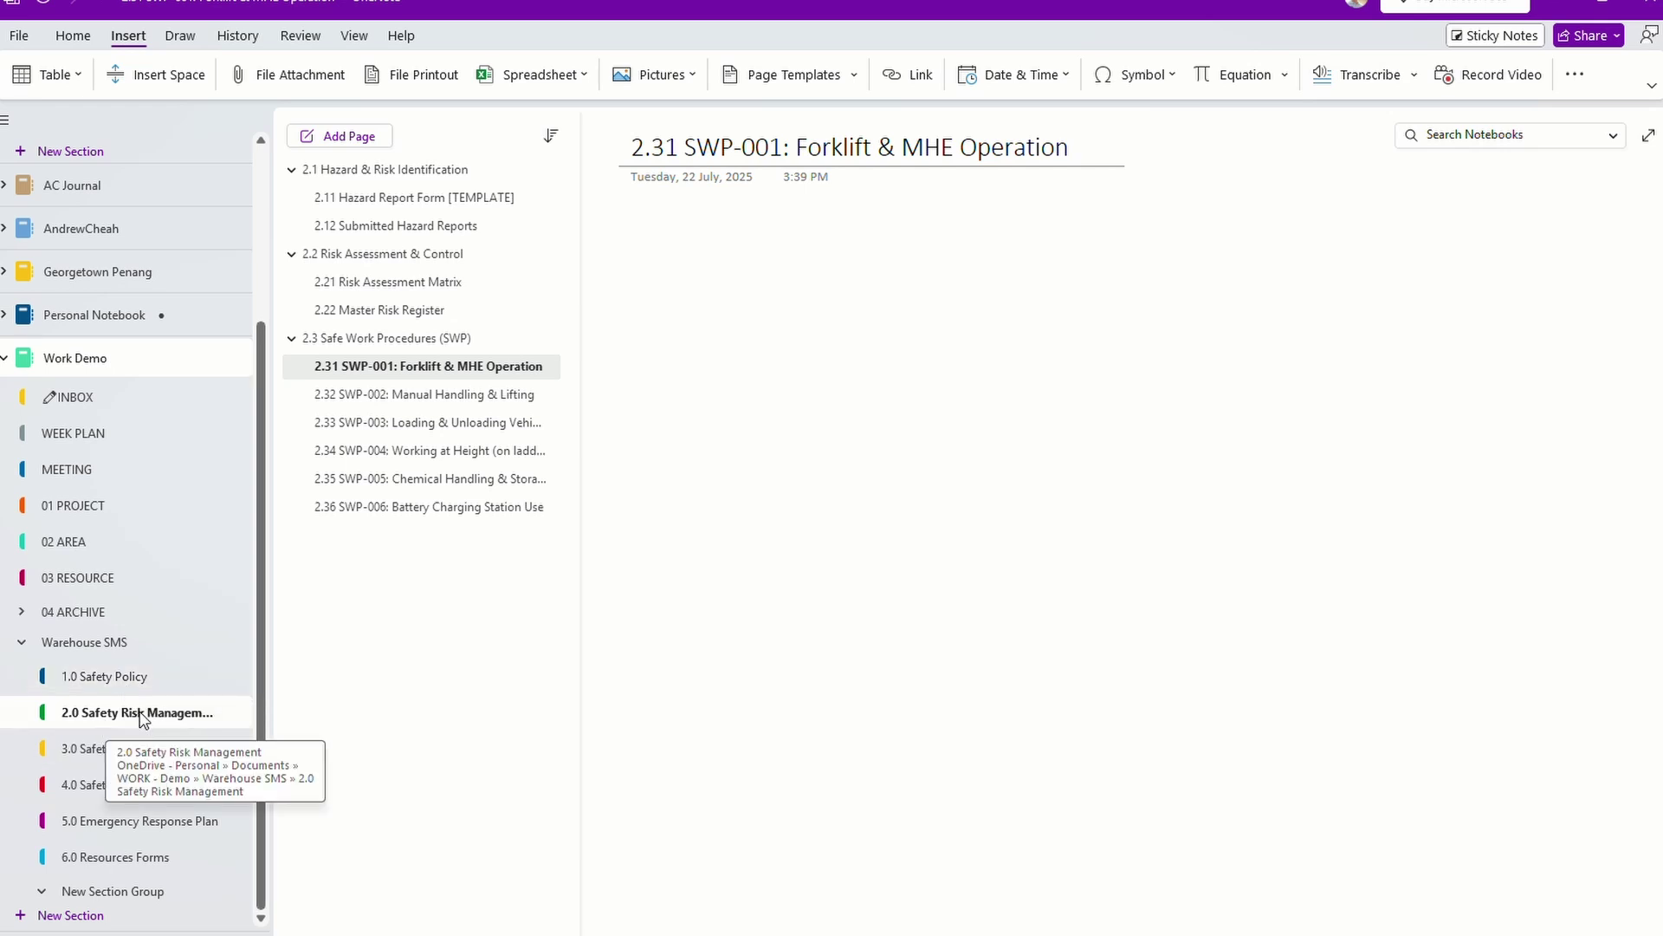
Copy the link to 3.0 Safety Assurance and paste it on a new TOC line.
left_click(104, 675)
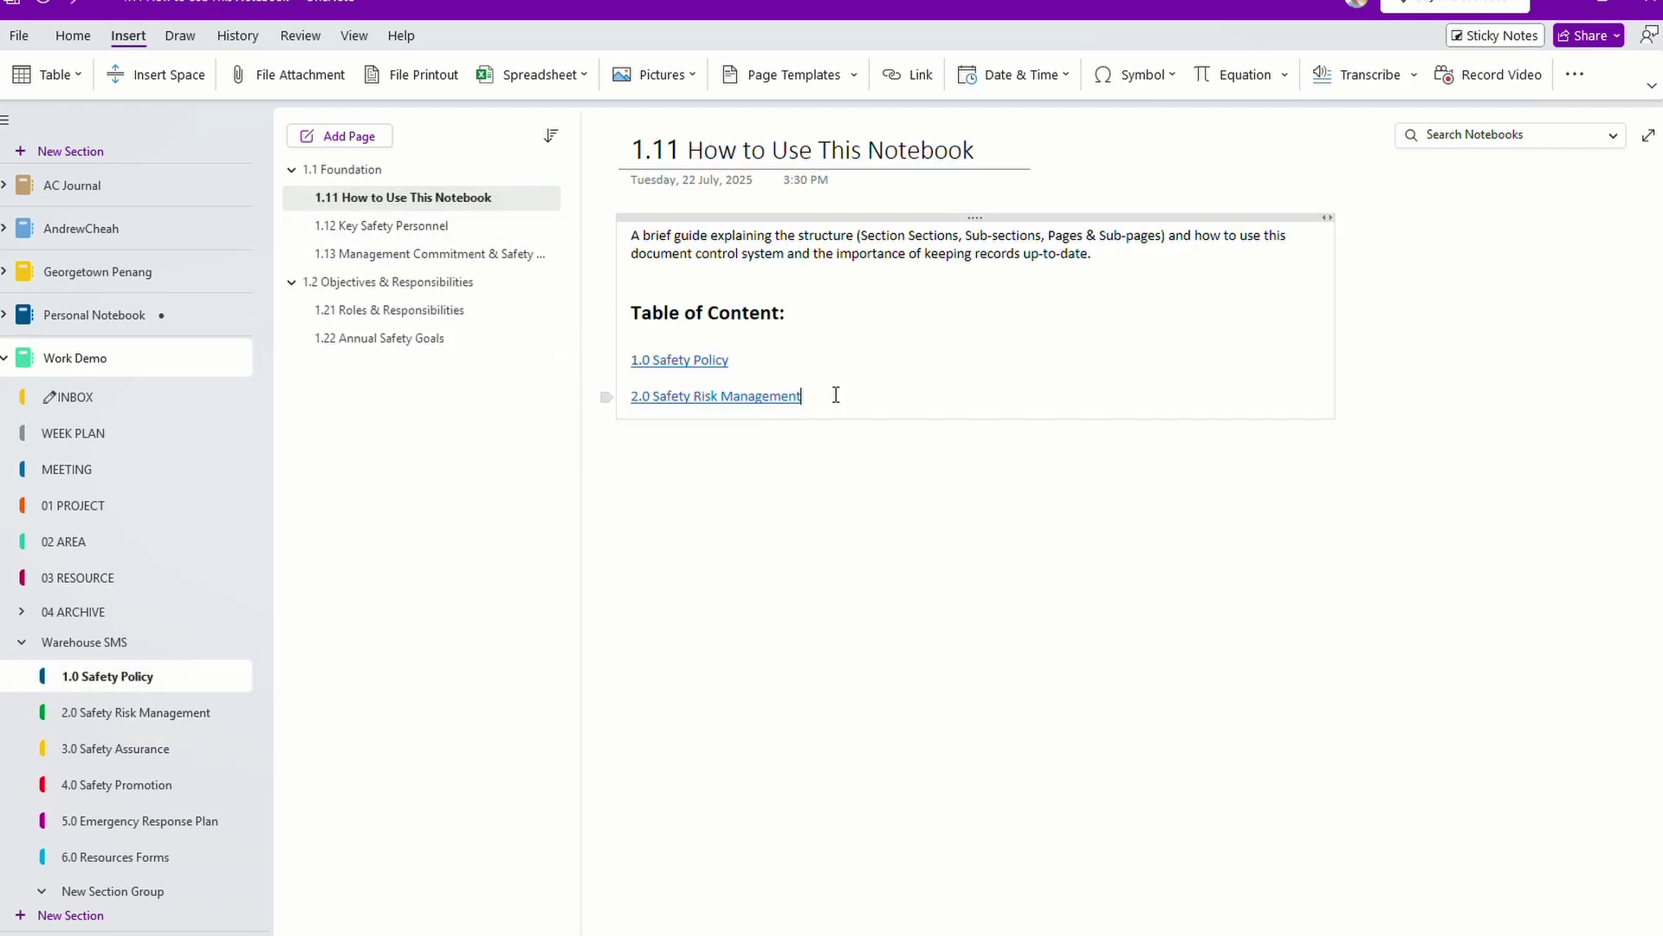
key("Return")
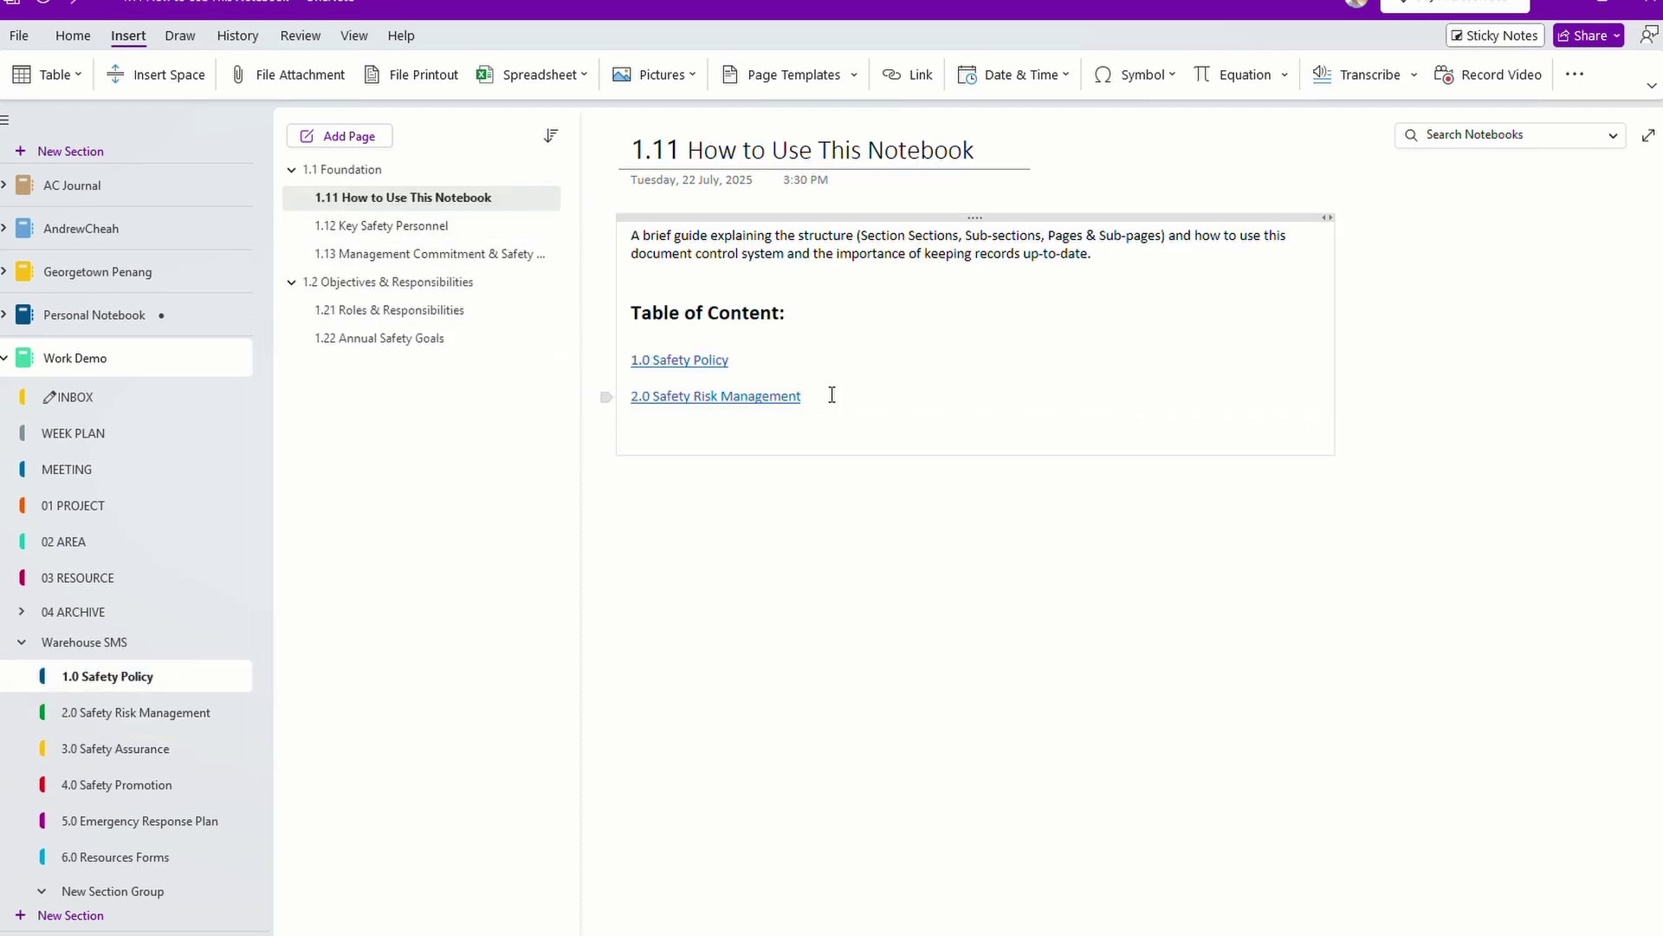
right_click(70, 751)
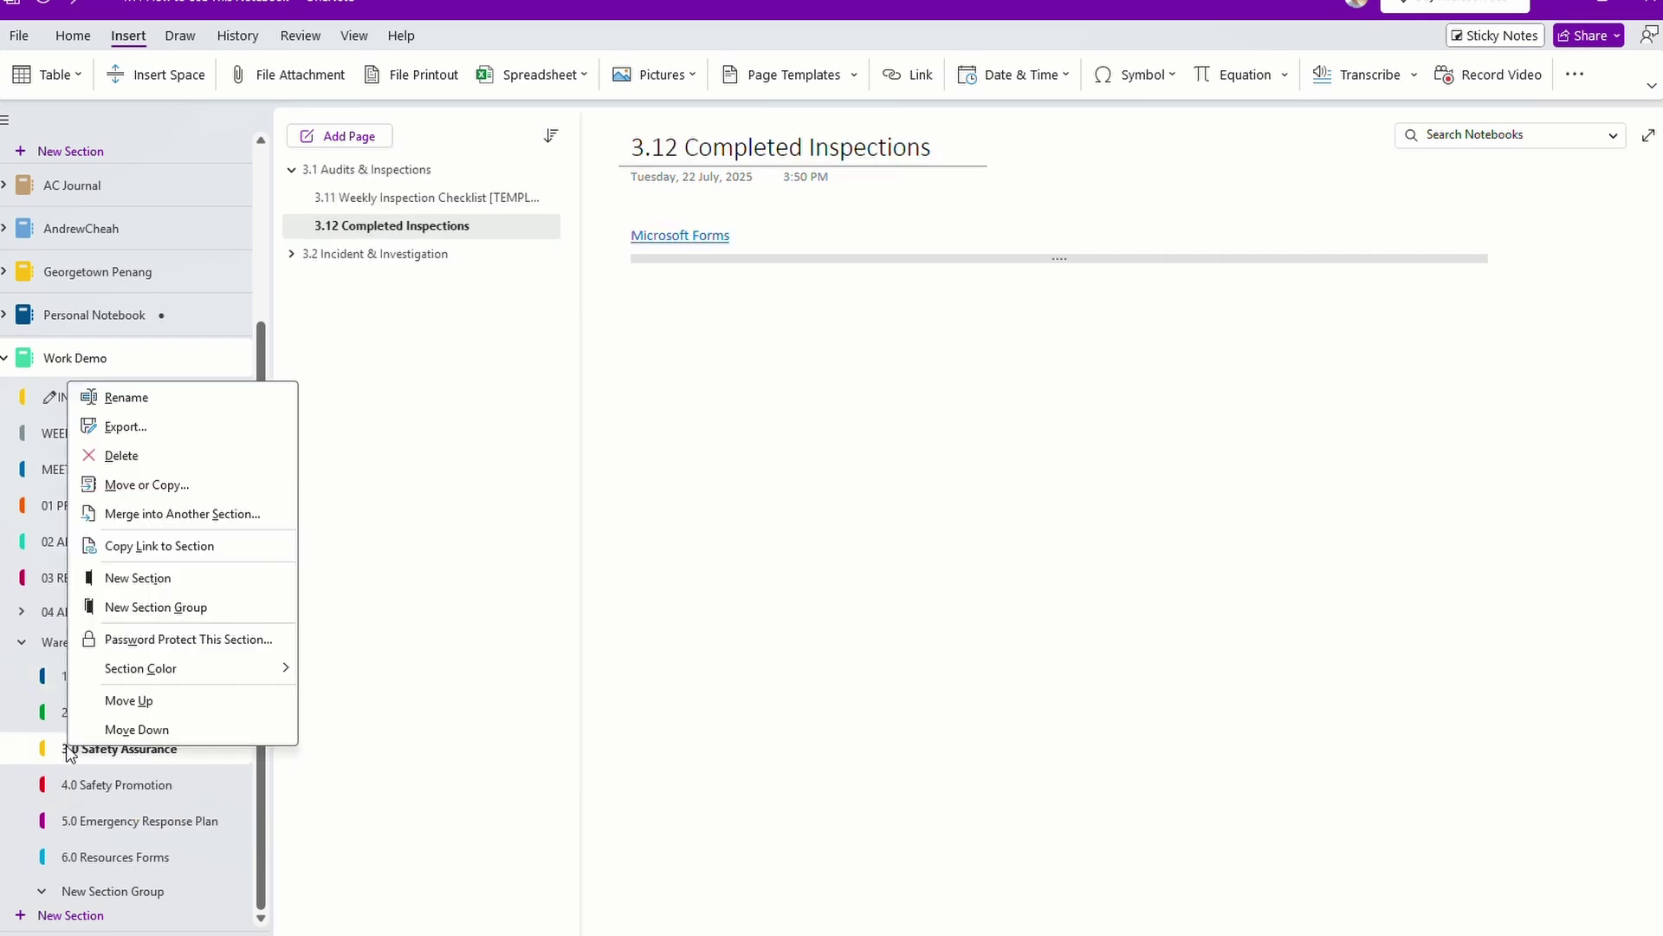
left_click(149, 545)
left_click(128, 679)
left_click(643, 434)
key("ctrl+v")
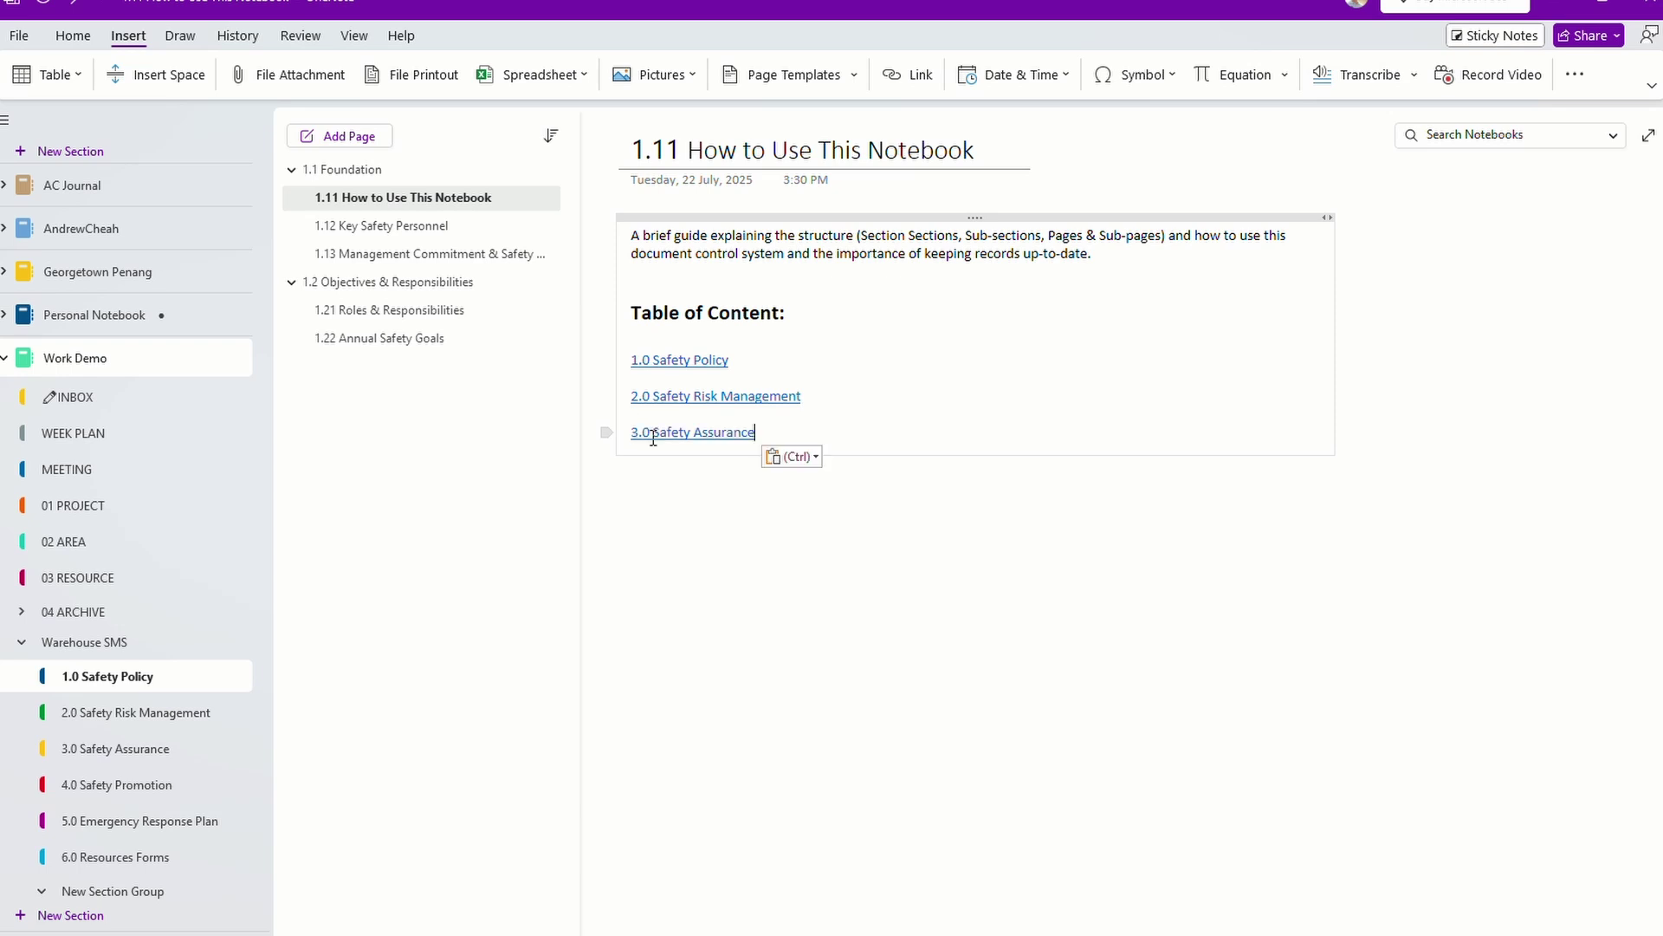
key("Return")
Copy the link to 4.0 Safety Promotion and paste it below the 3.0 link.
left_click(75, 785)
right_click(75, 785)
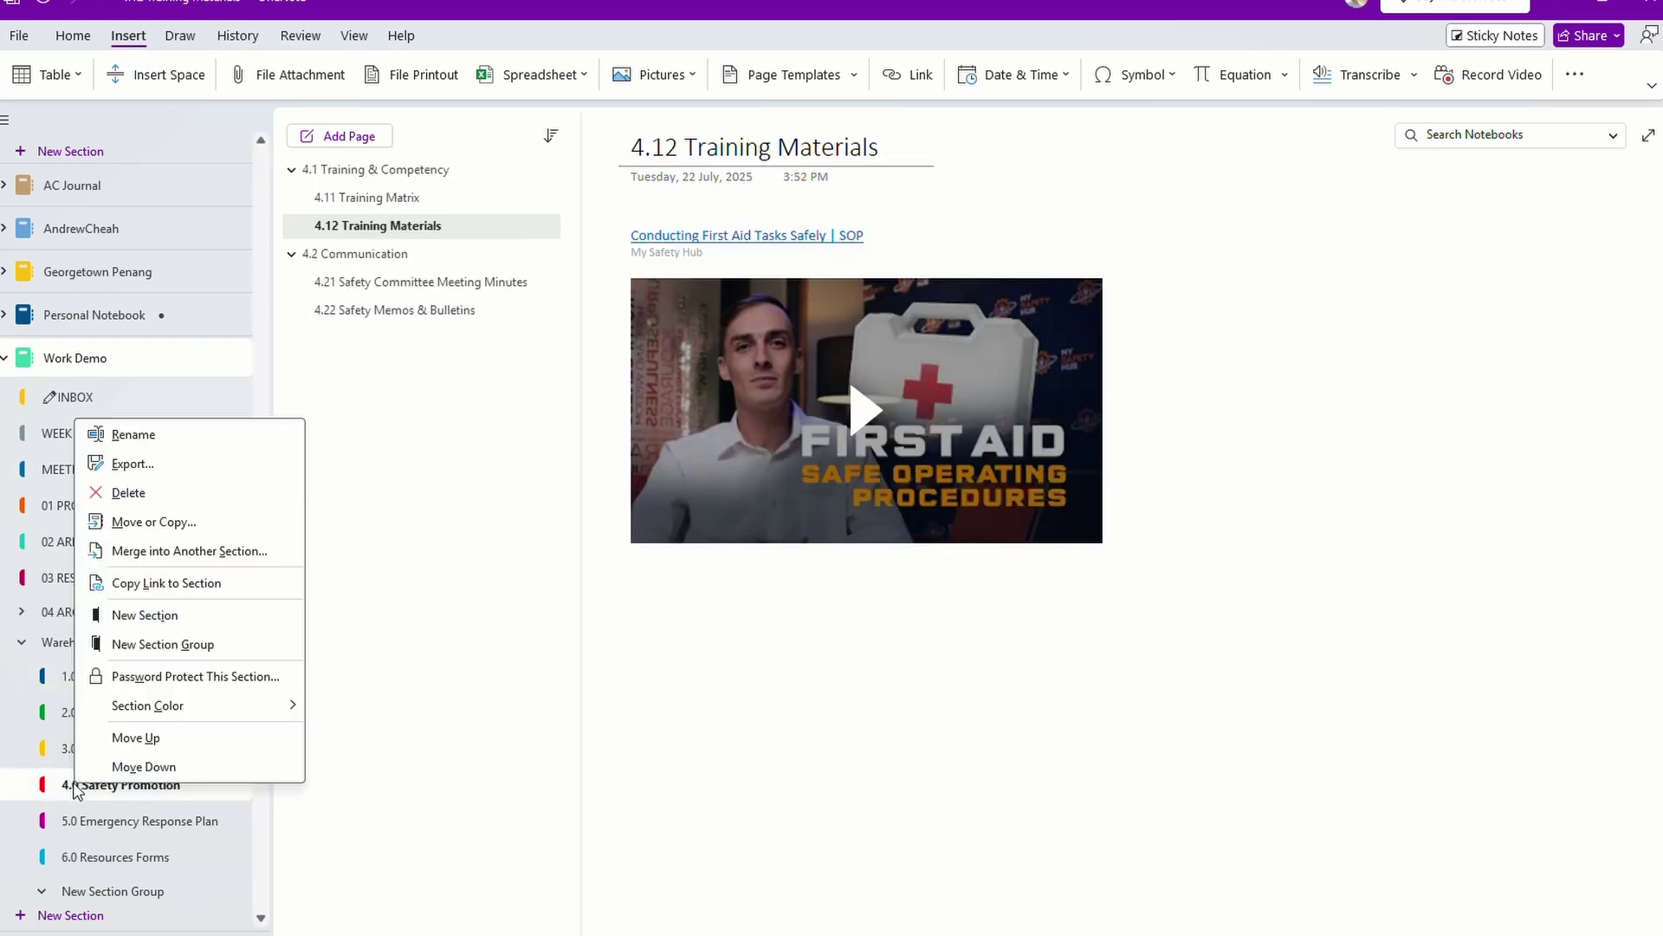
left_click(151, 583)
left_click(110, 685)
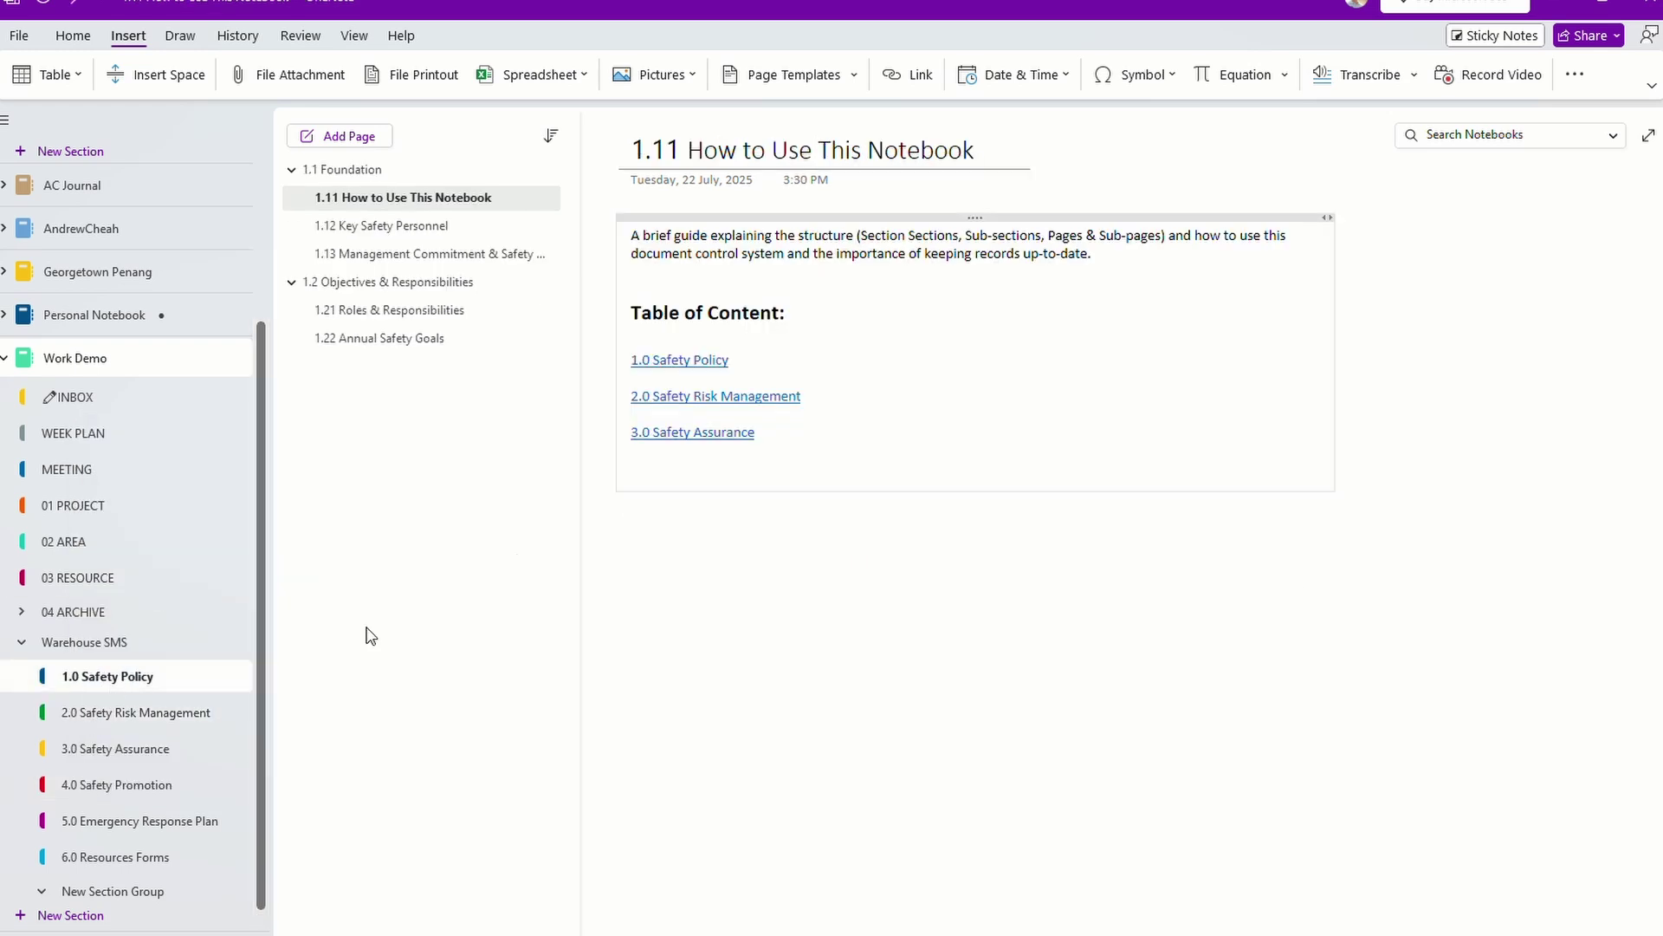
left_click(673, 472)
key("ctrl+v")
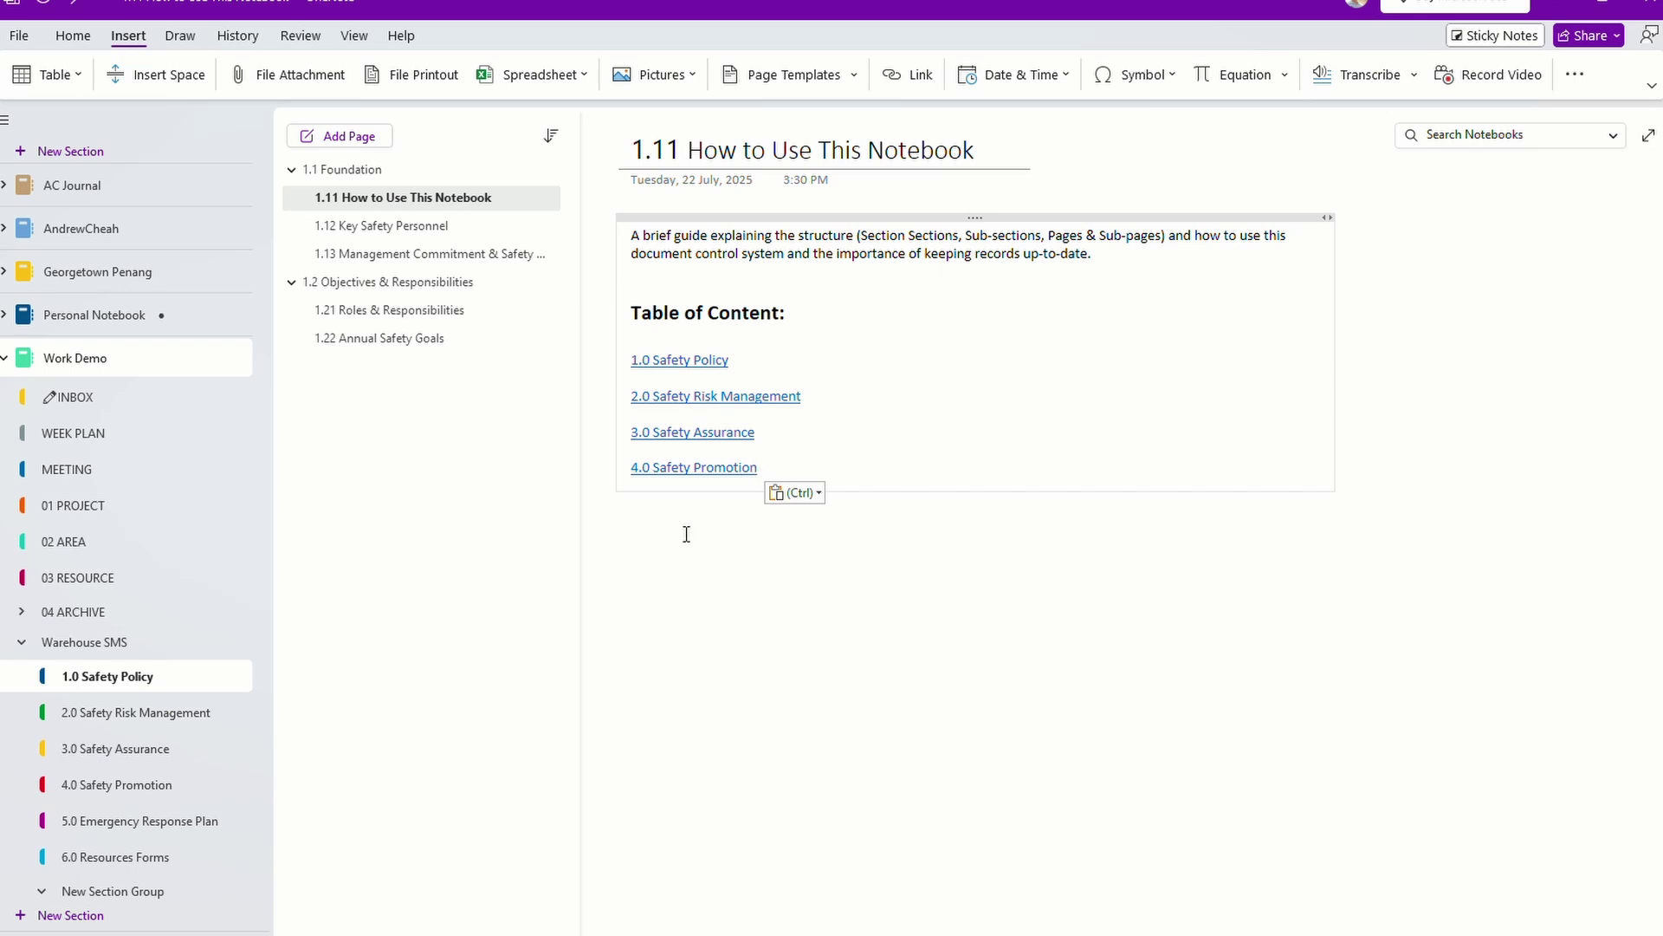
Test the 3.0 and 4.0 links, returning to 1.0 Safety Policy after each.
left_click(724, 443)
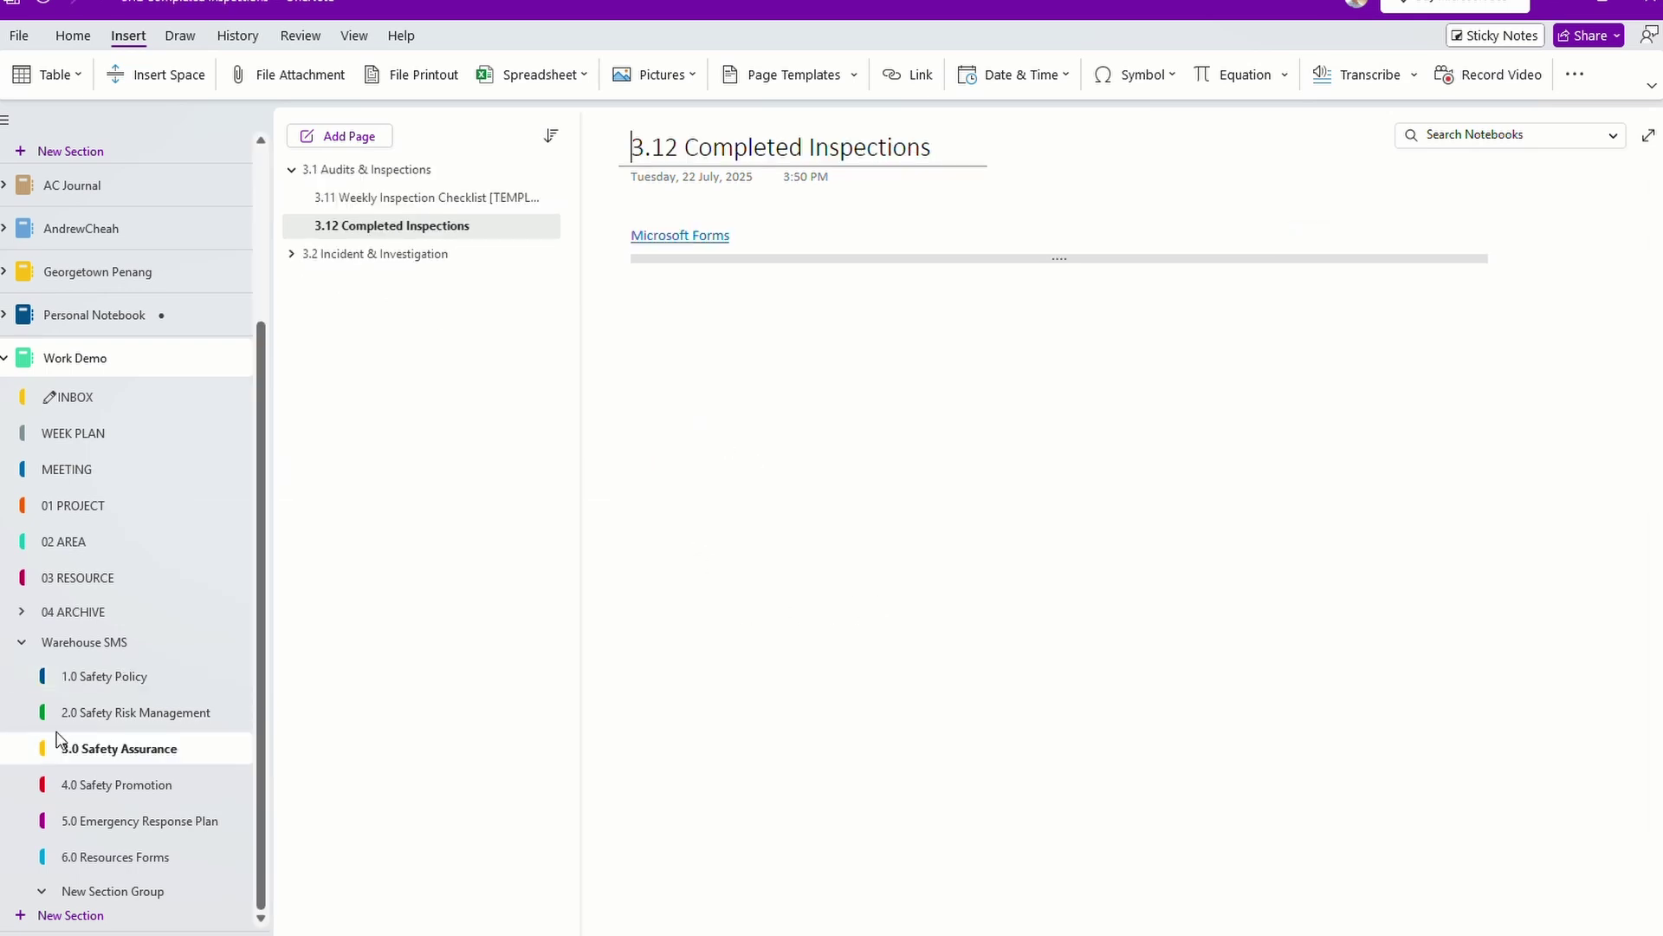
left_click(98, 684)
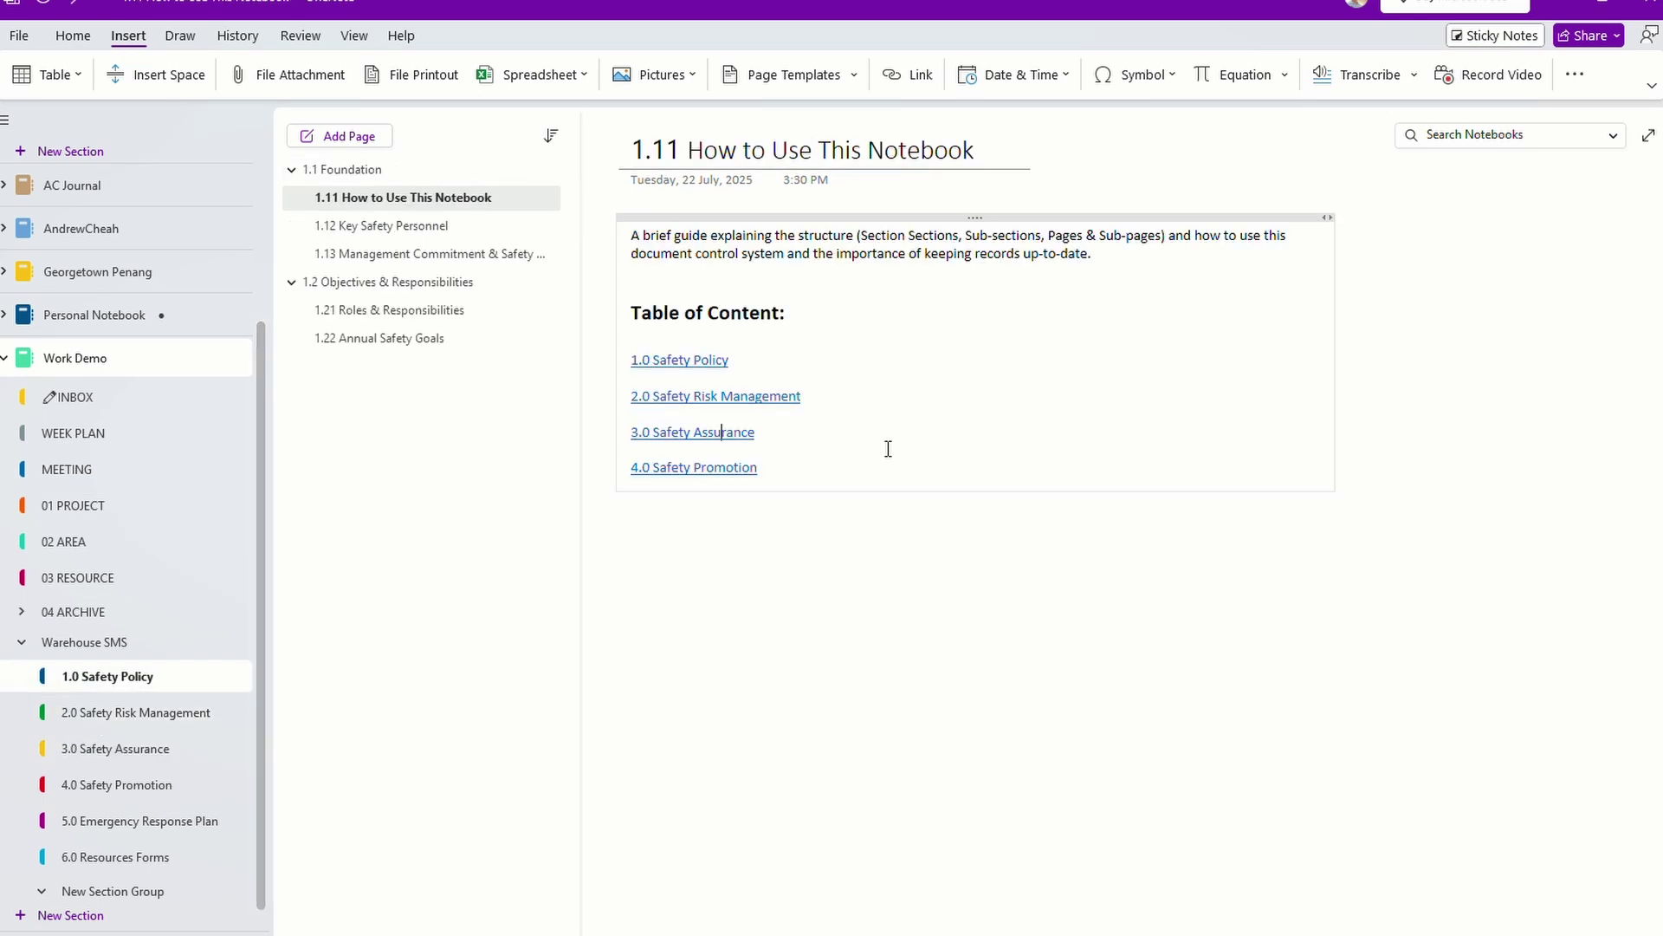
left_click(722, 470)
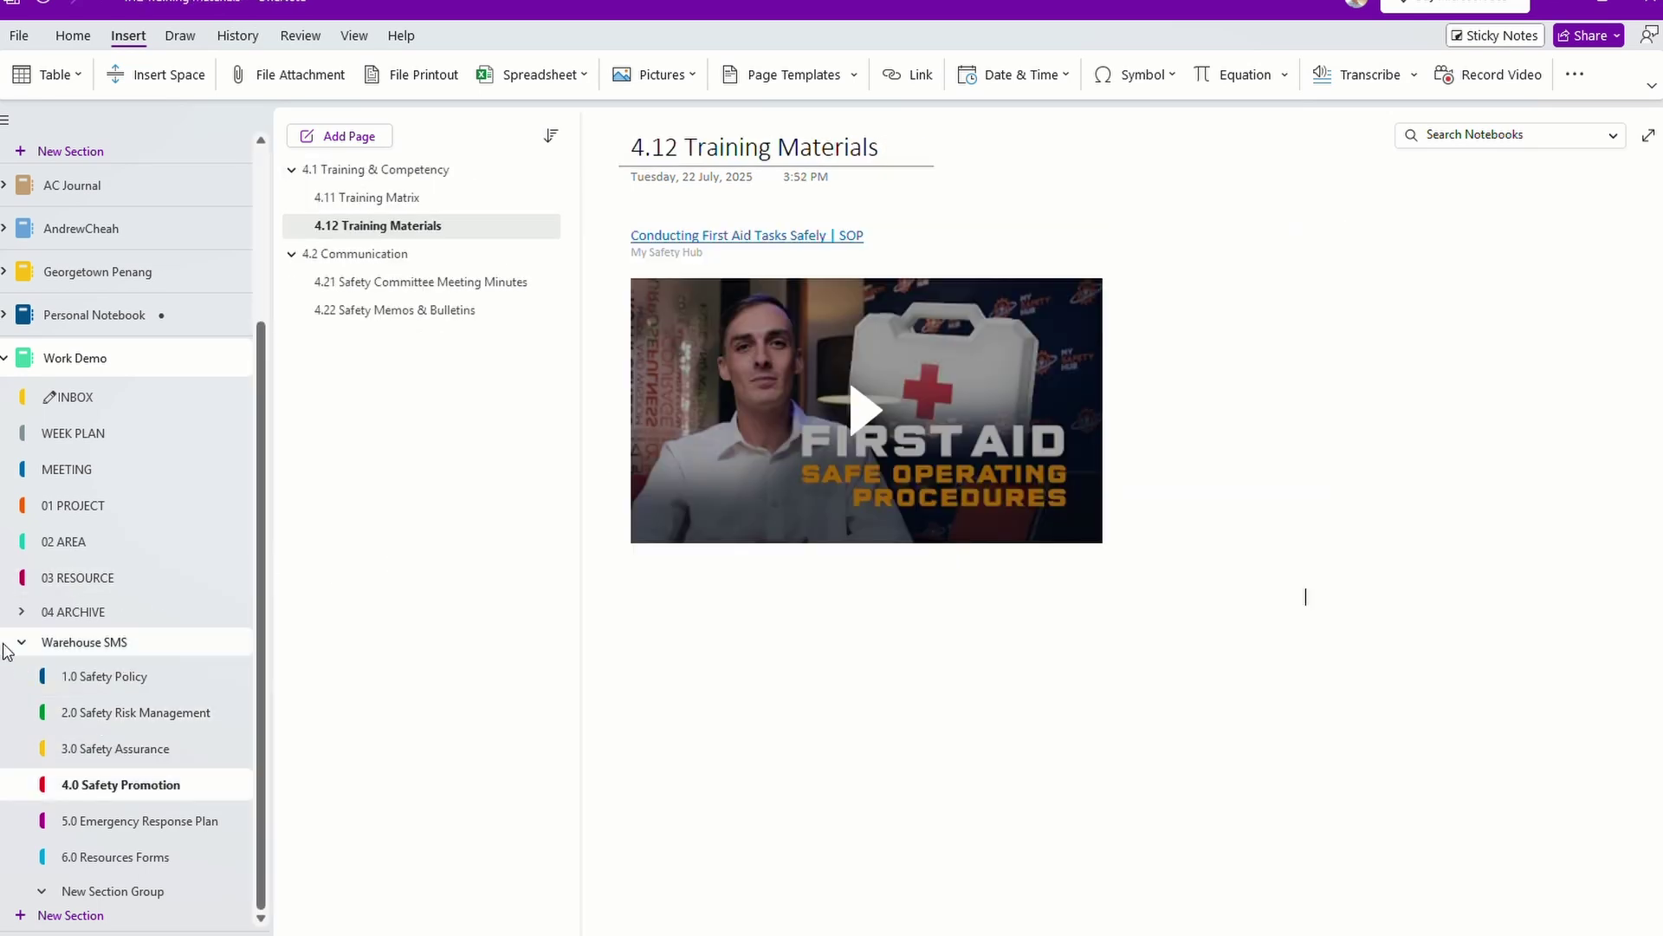
double_click(132, 674)
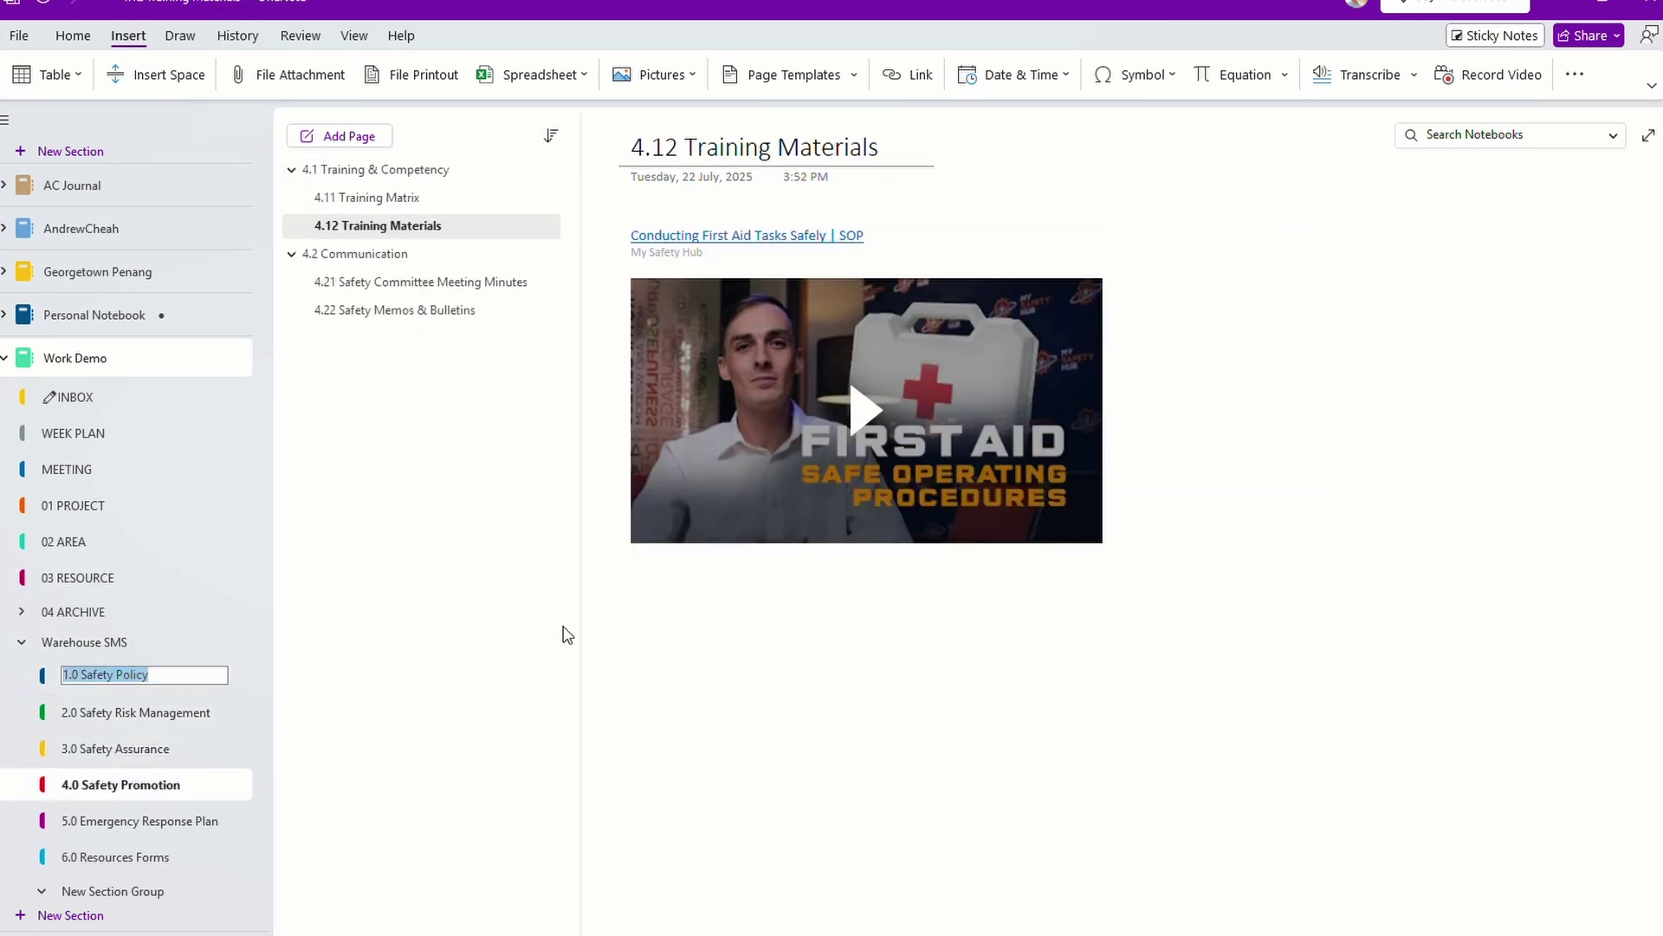
left_click(54, 679)
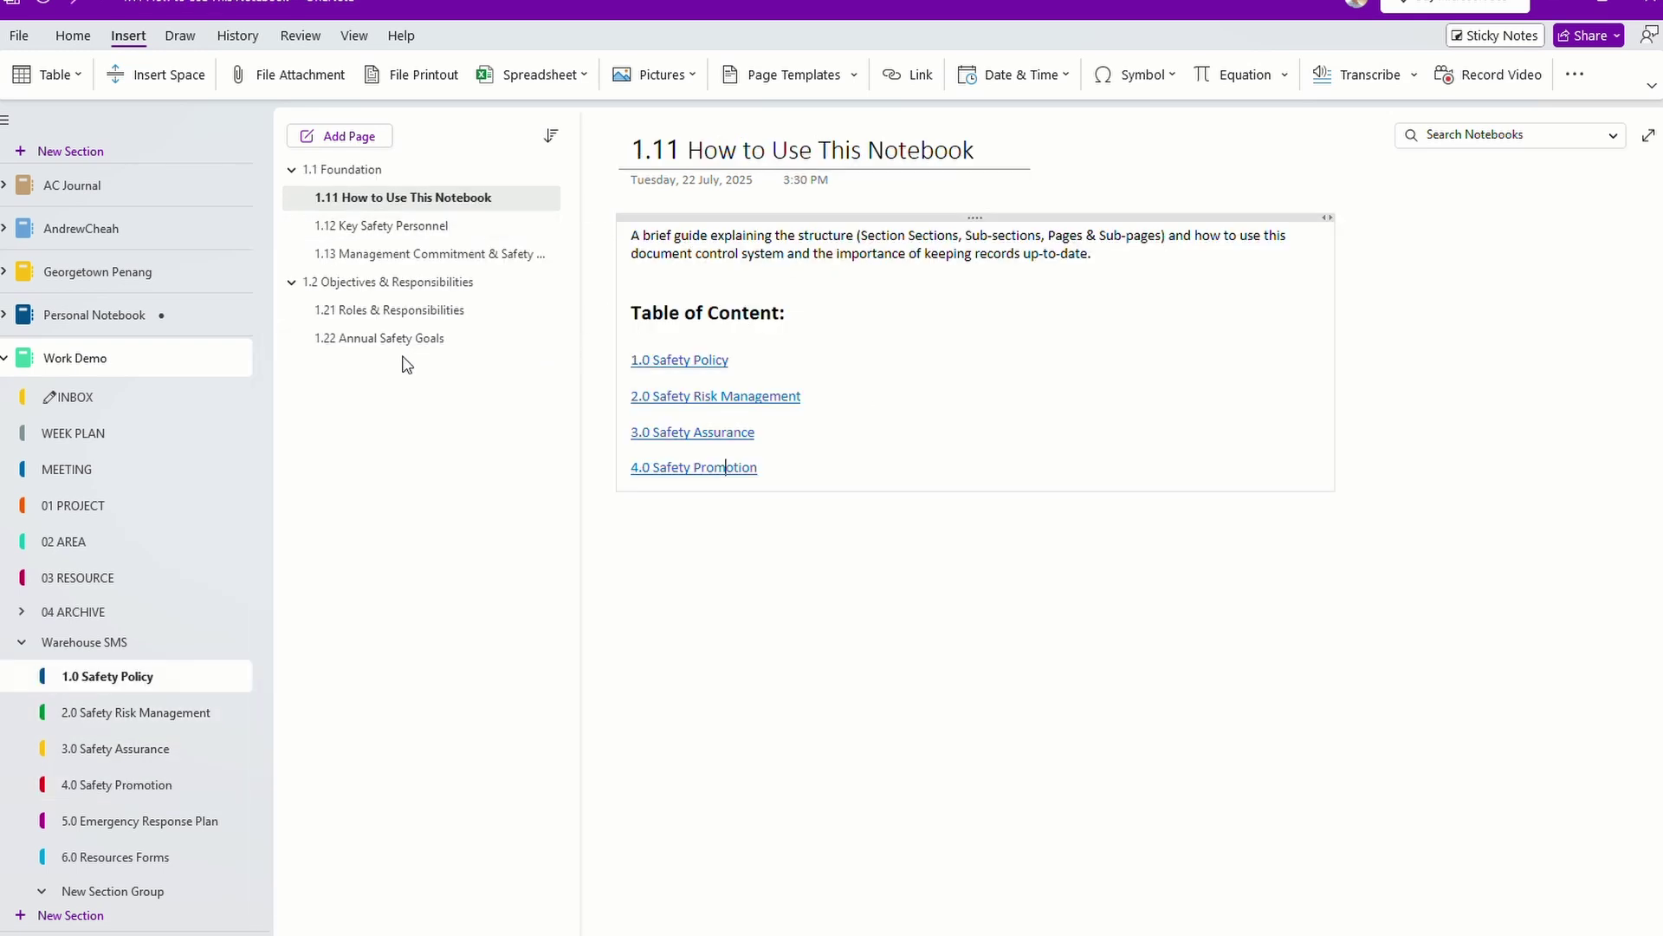
left_click(439, 227)
left_click(442, 254)
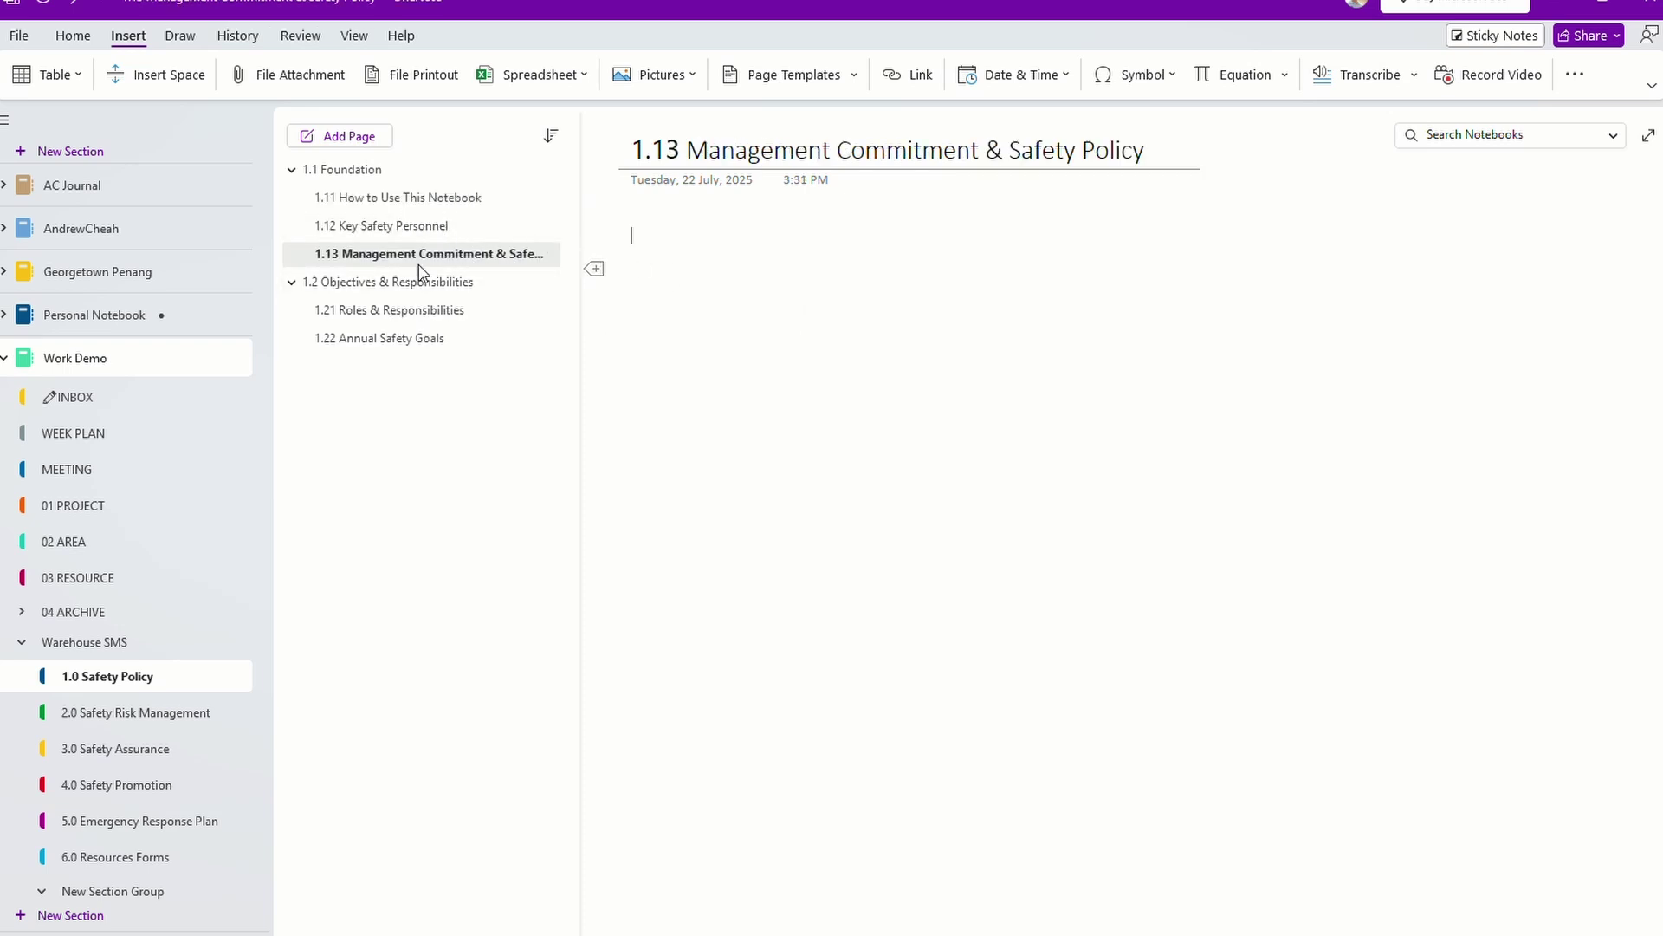
left_click(164, 708)
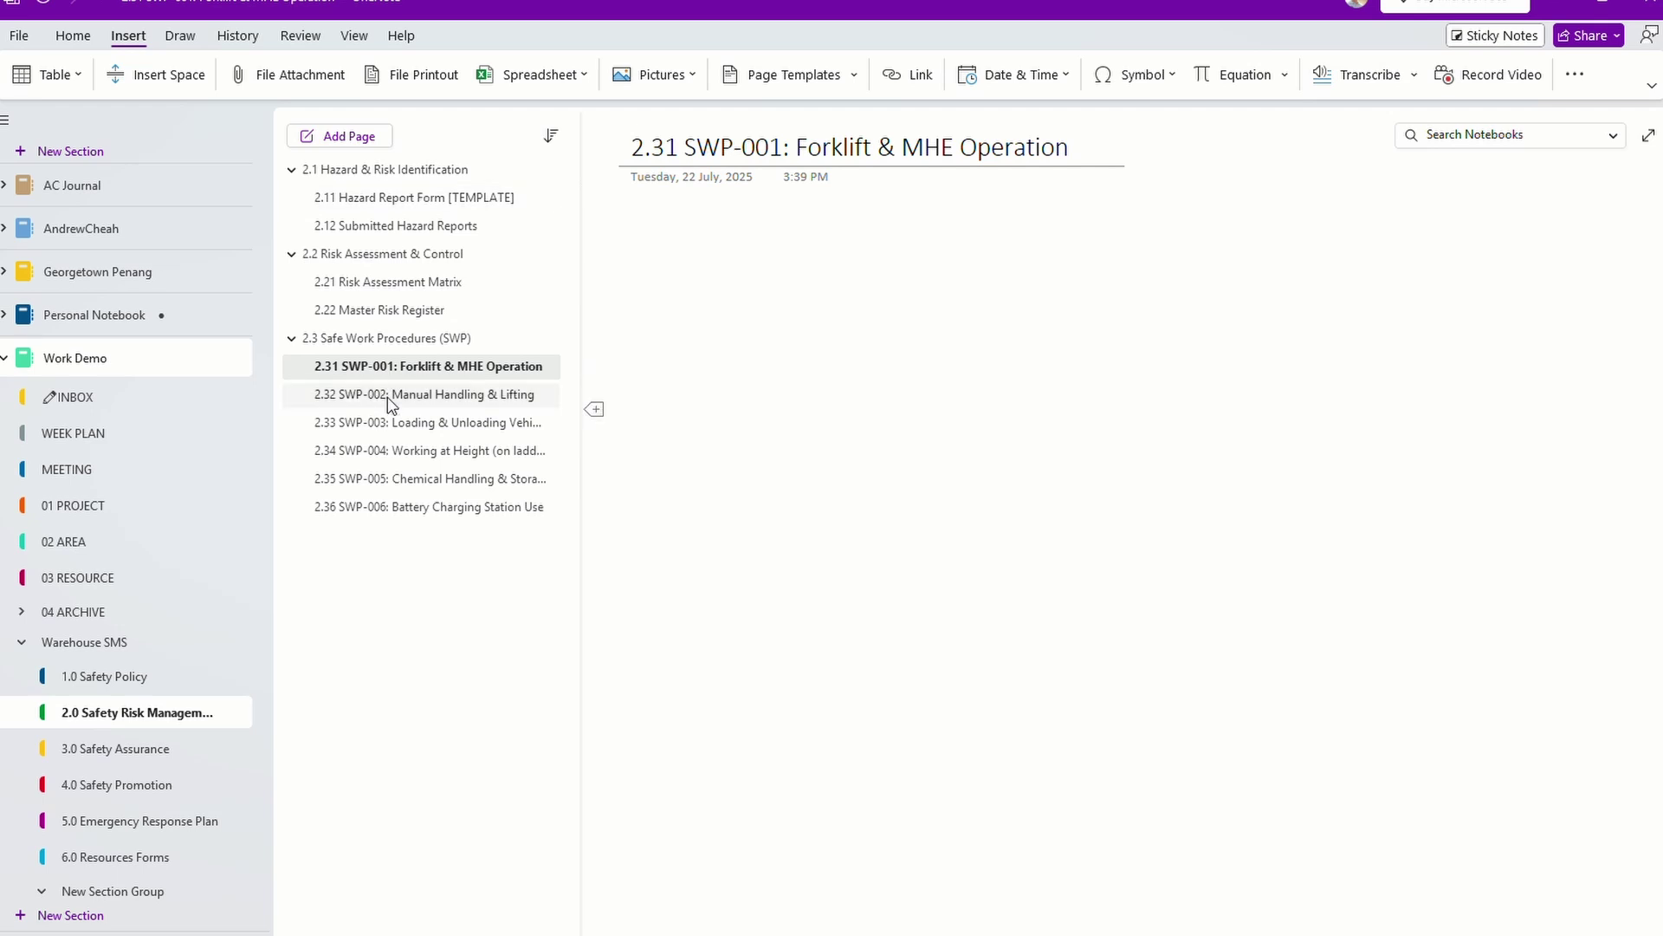
left_click(387, 366)
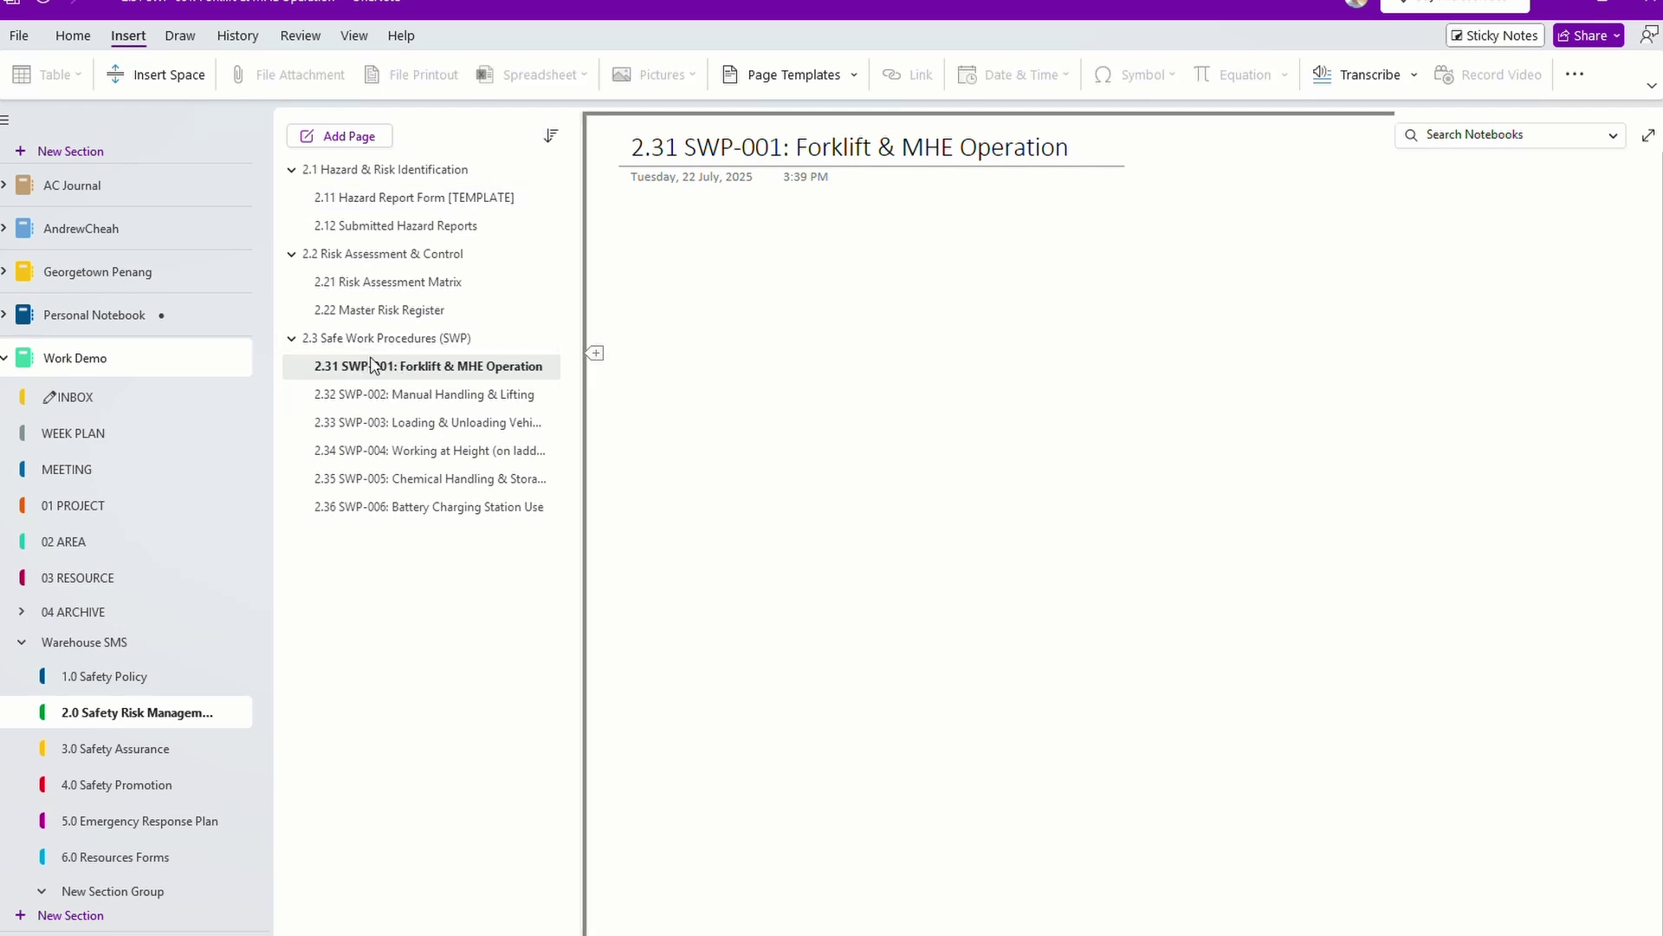
key("ctrl+shift+a")
left_click(411, 396)
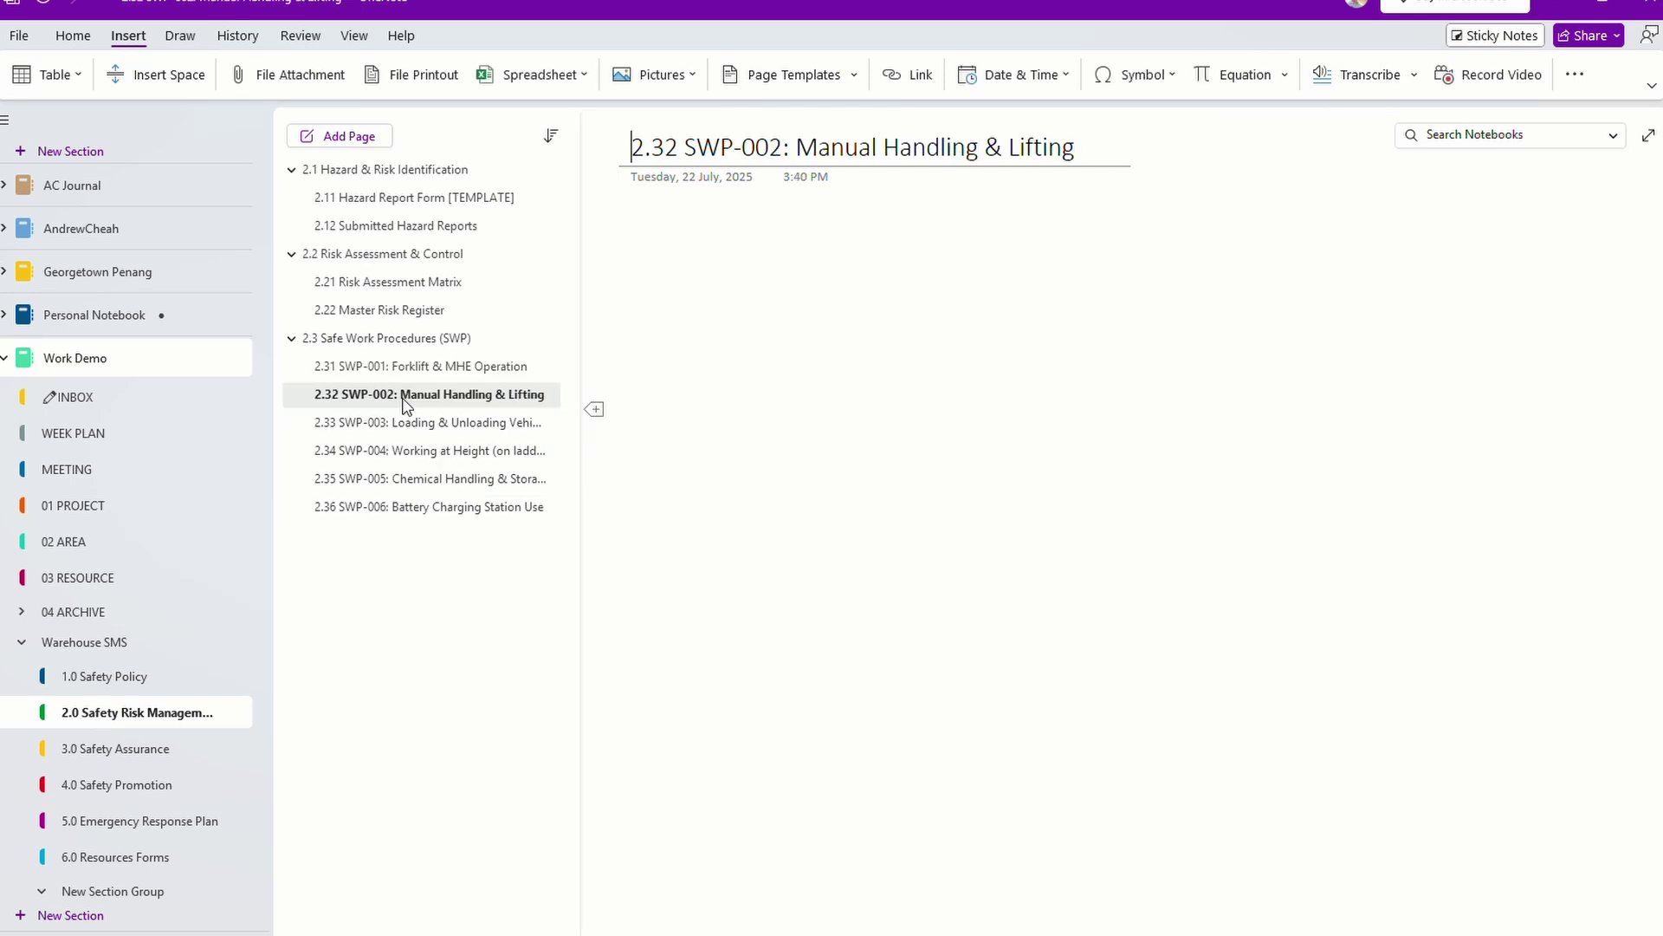
left_click(416, 371)
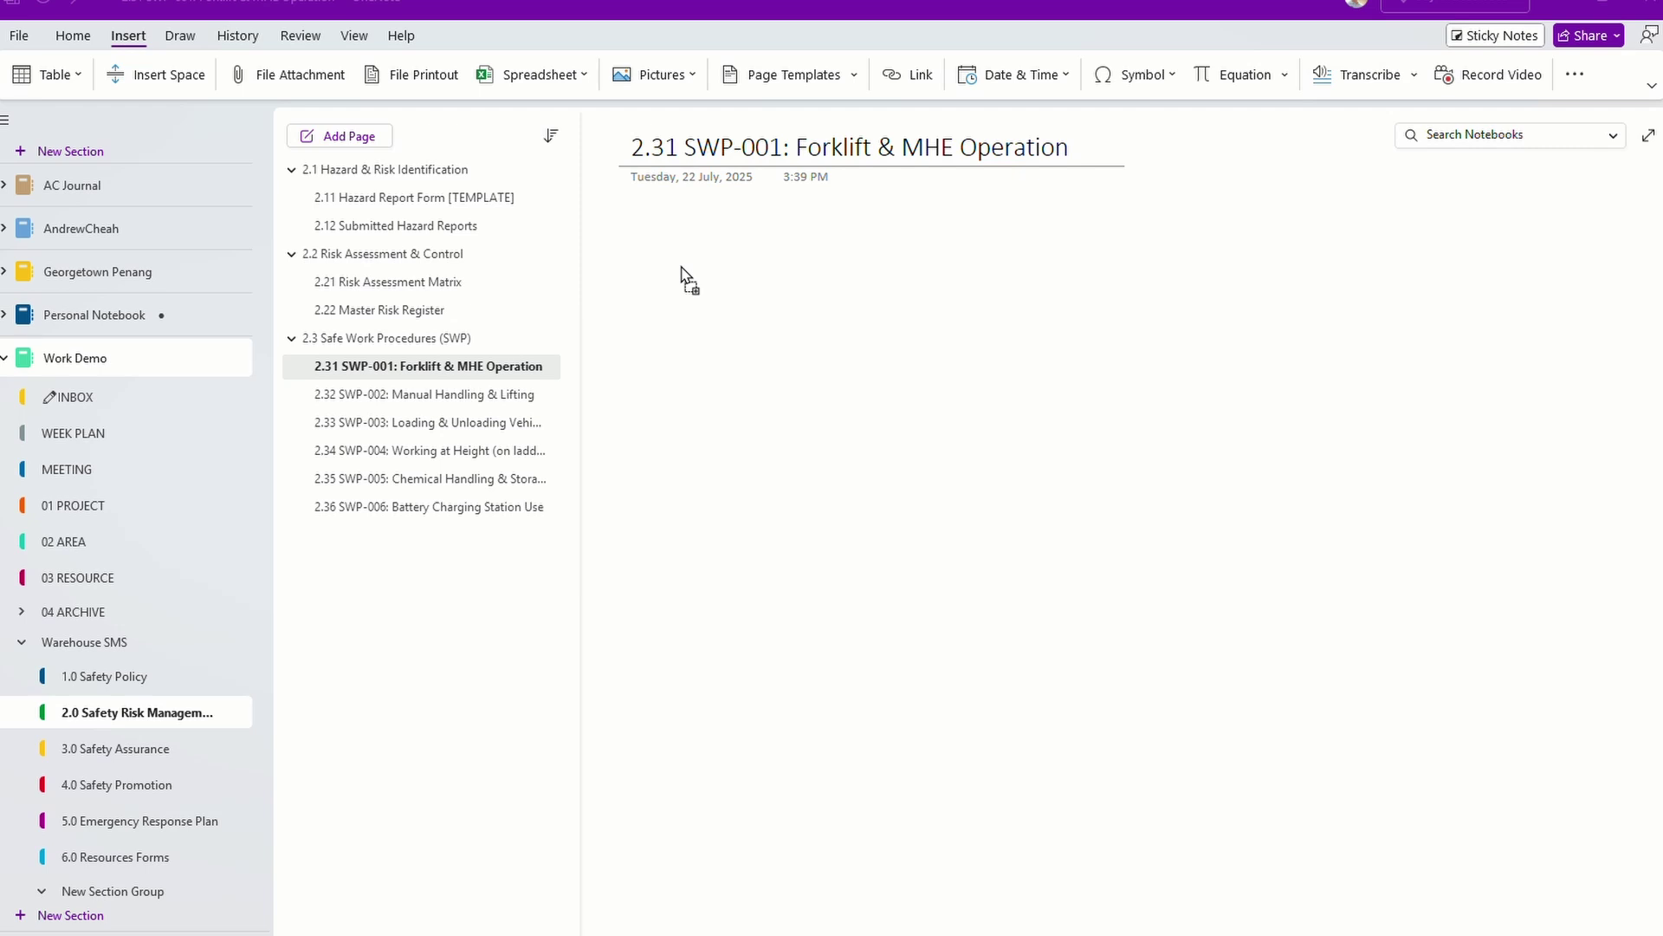
Insert Safe-Operating-Procedure-SOP.pdf onto the page as a printout and scroll through its pages.
left_click_drag(681, 269, 683, 271)
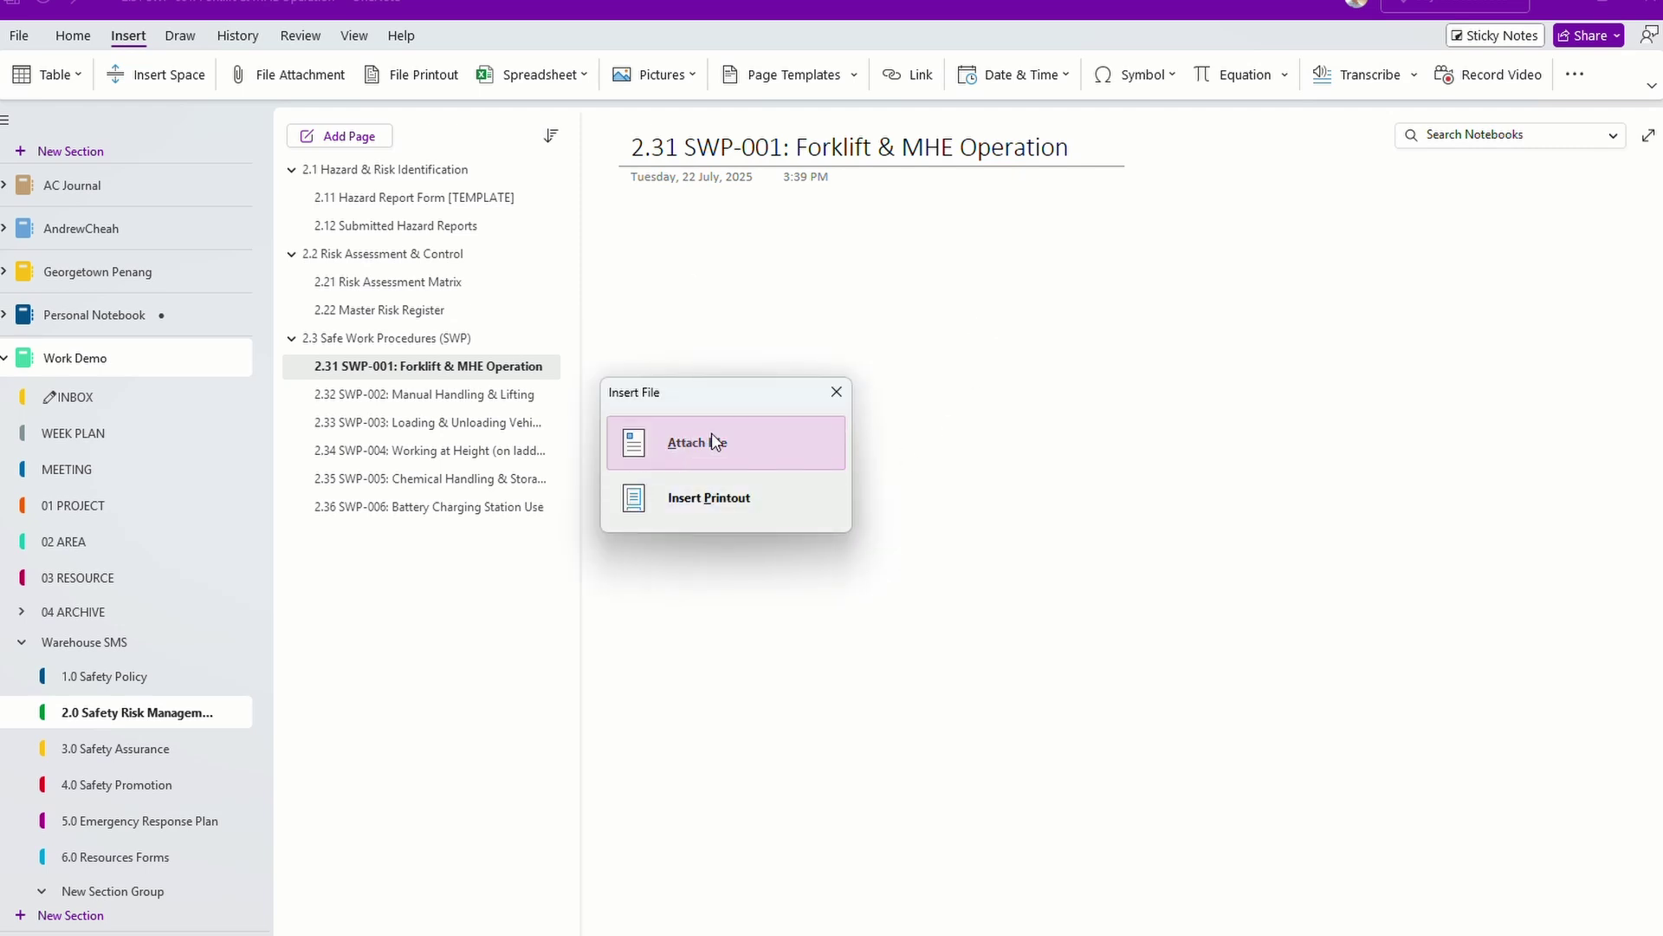
left_click(744, 506)
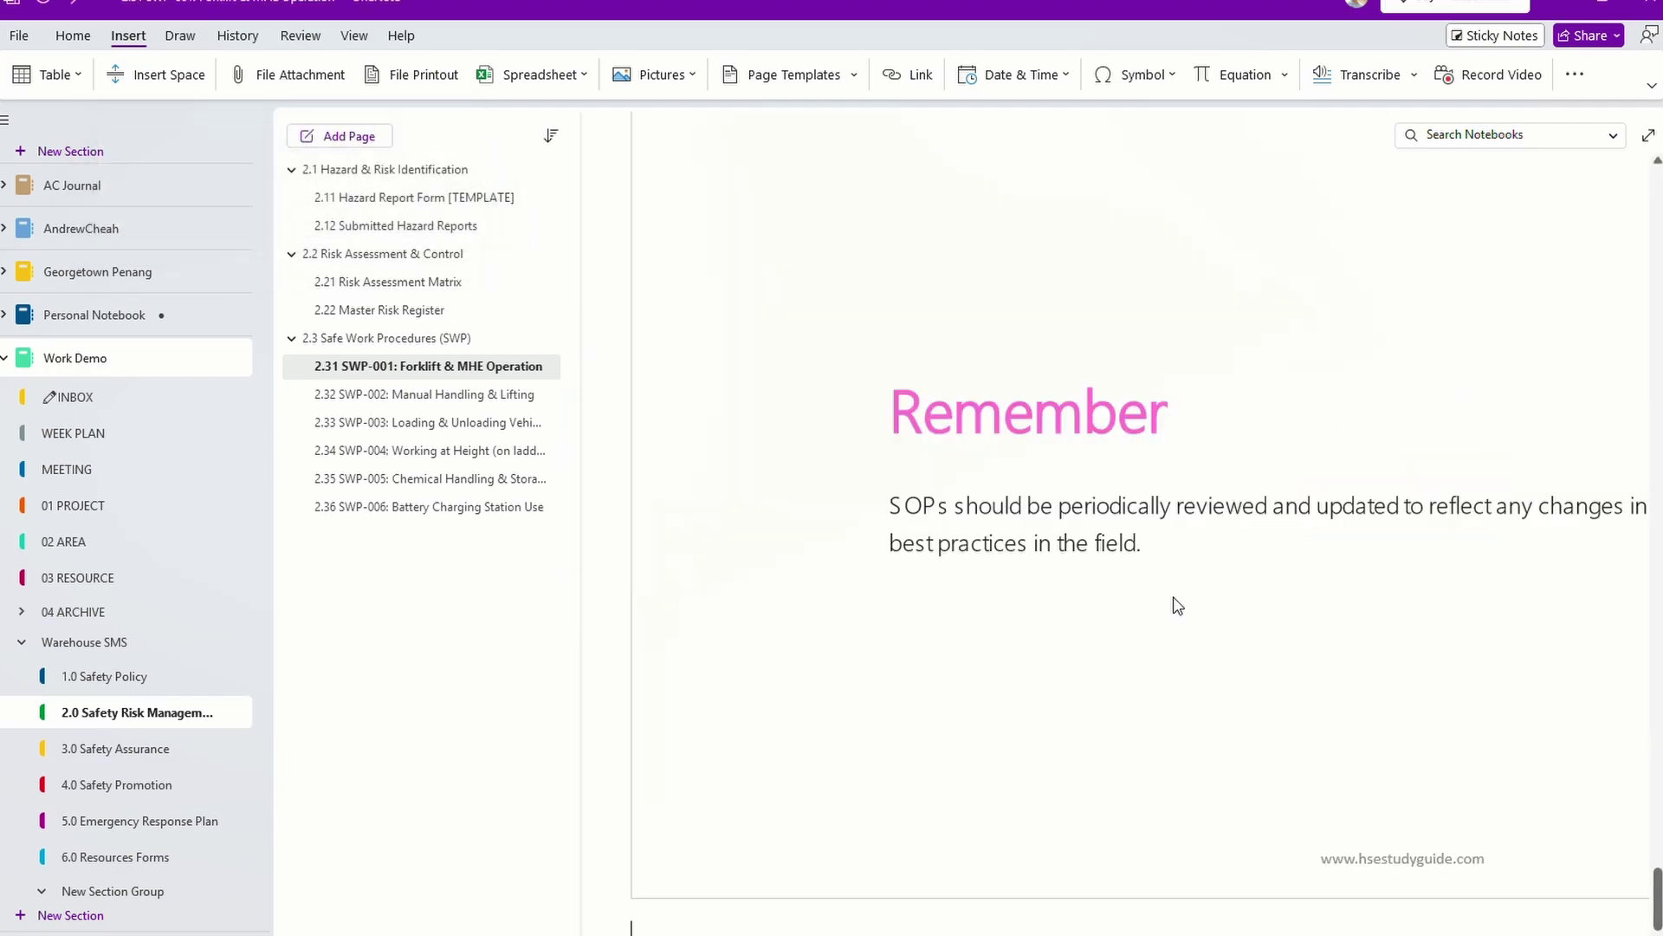
scroll(1178, 606, "up", 20)
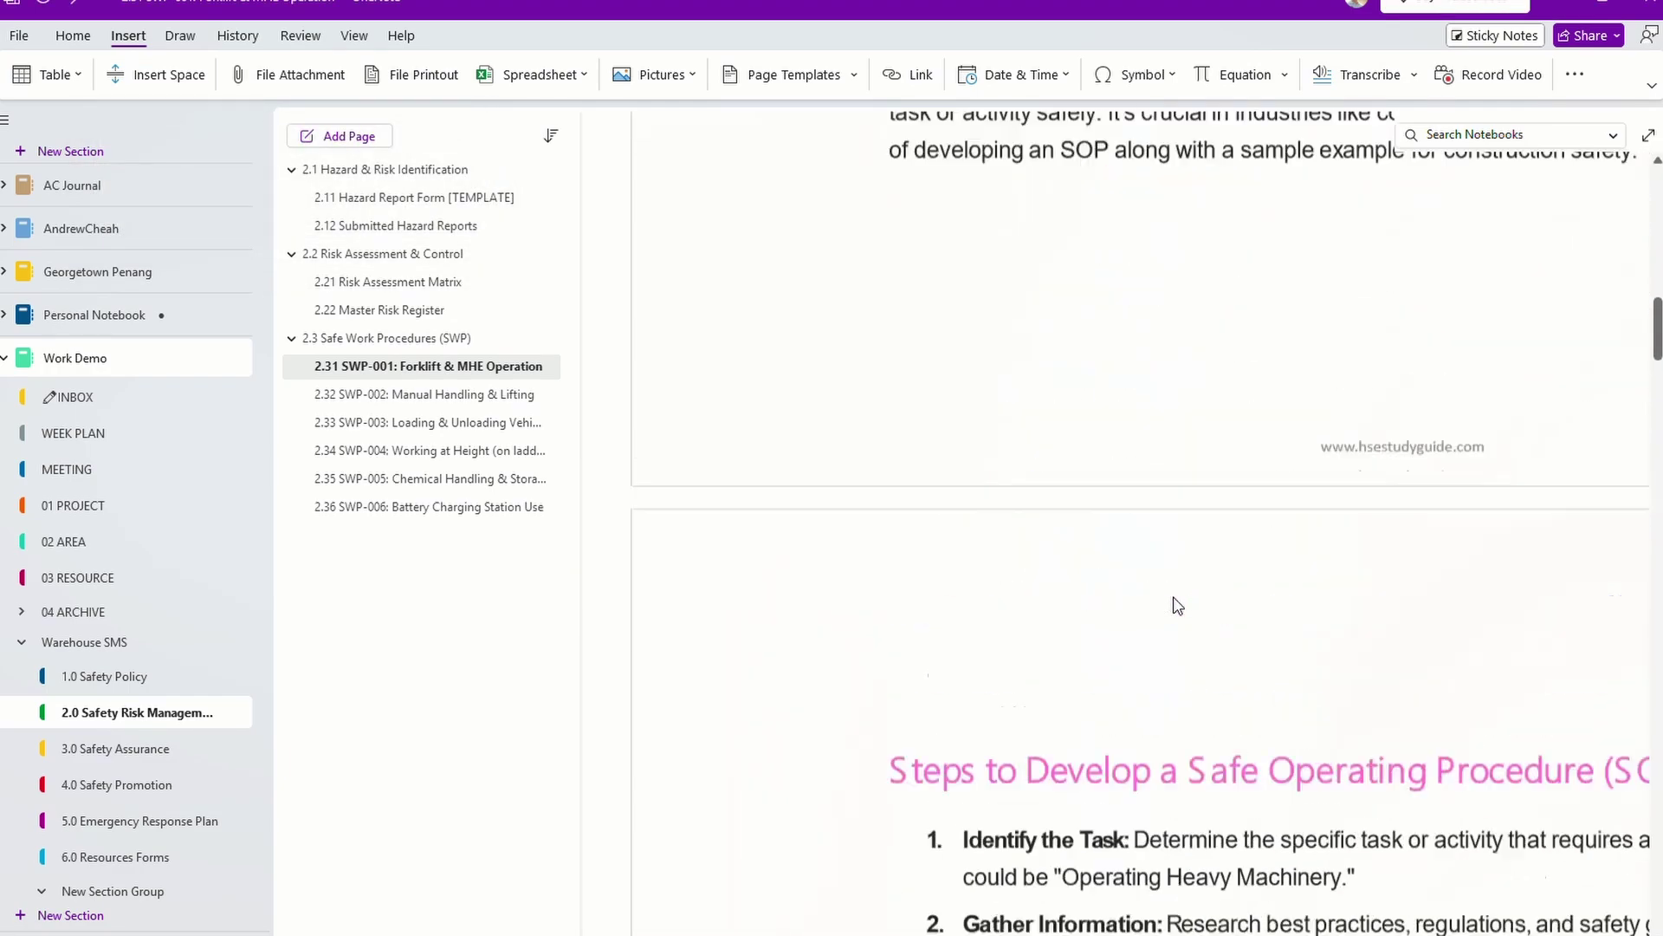
scroll(1177, 604, "up", 15)
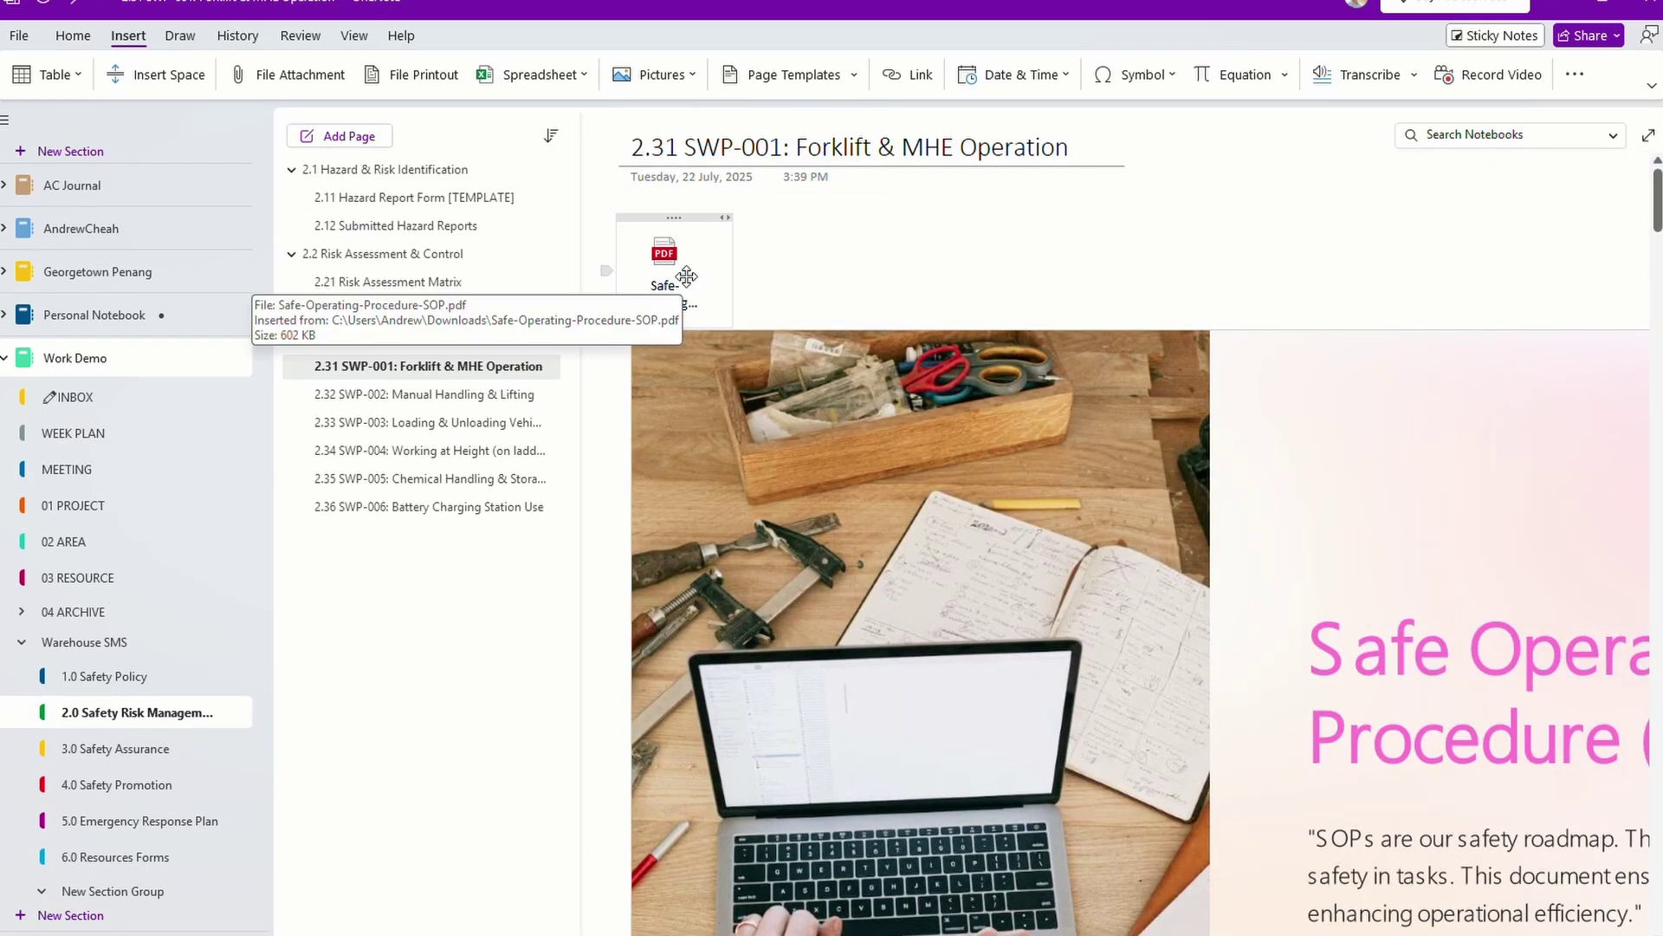
scroll(1111, 312, "down", 1)
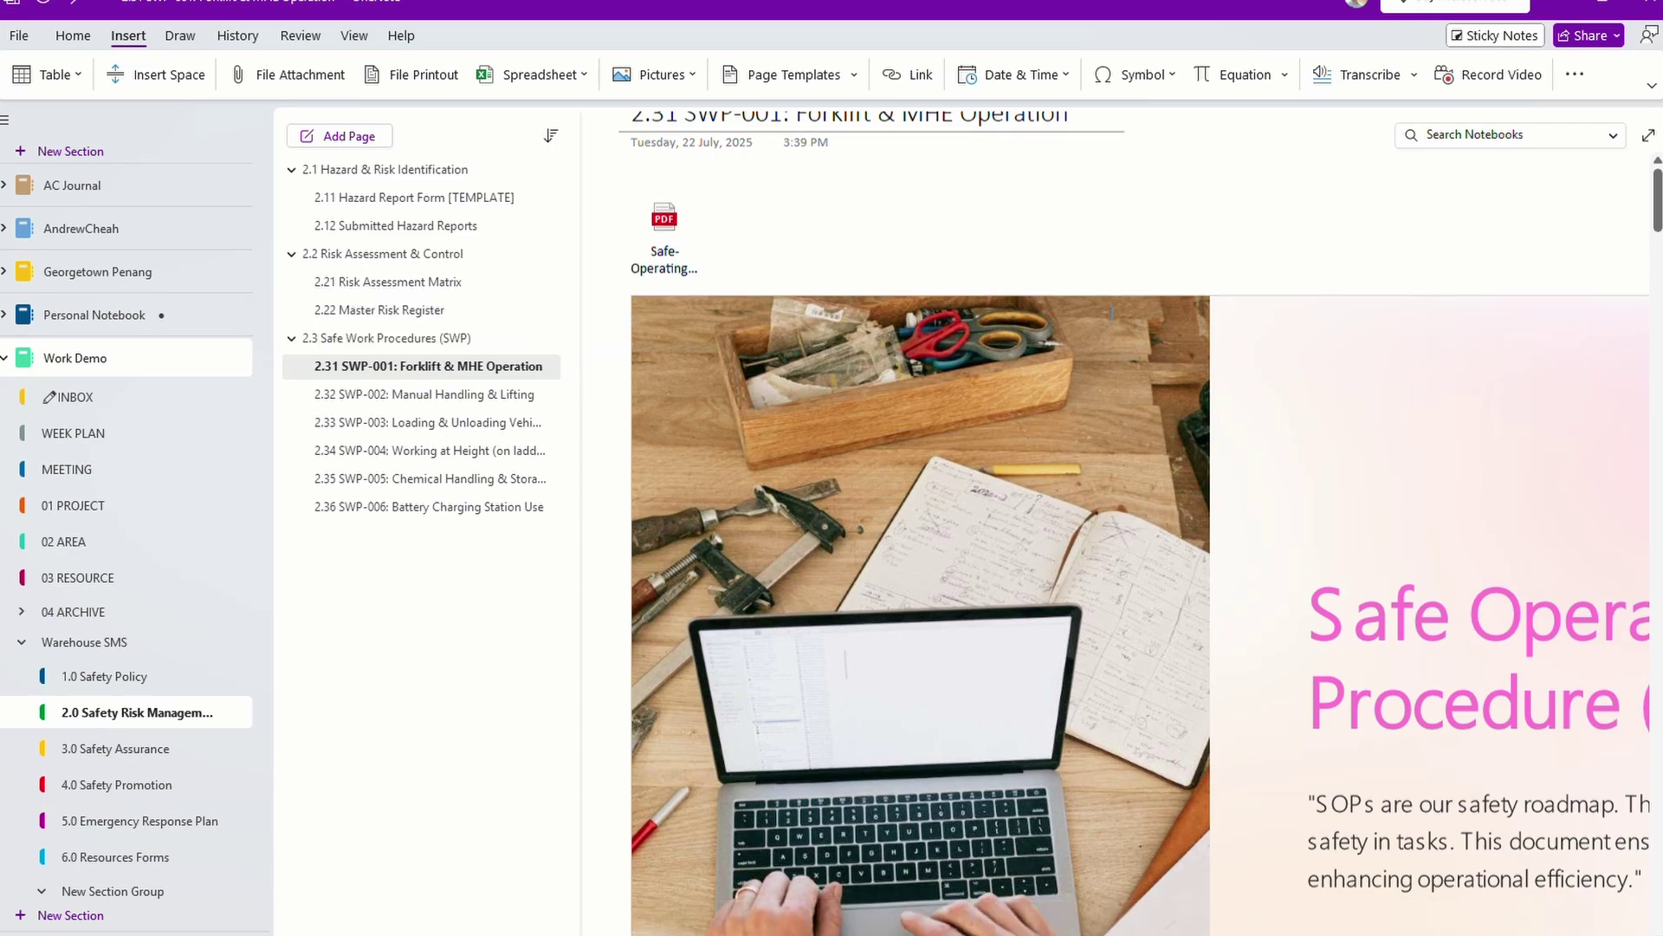
scroll(1111, 312, "down", 5)
scroll(1112, 312, "up", 6)
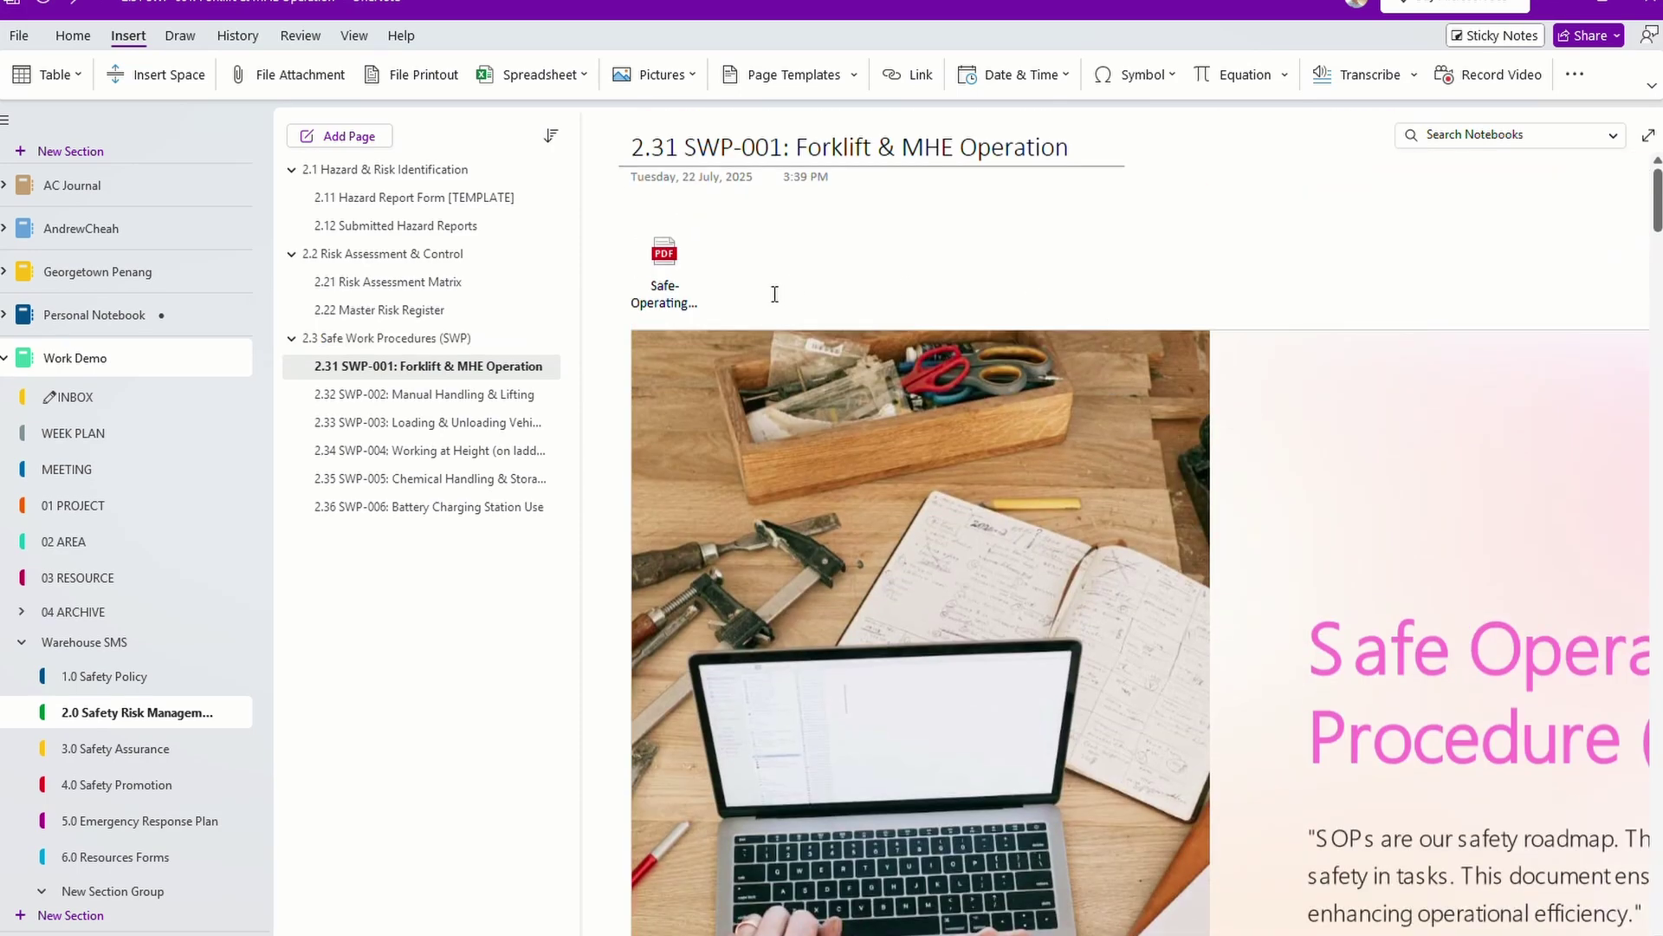
scroll(954, 403, "down", 10)
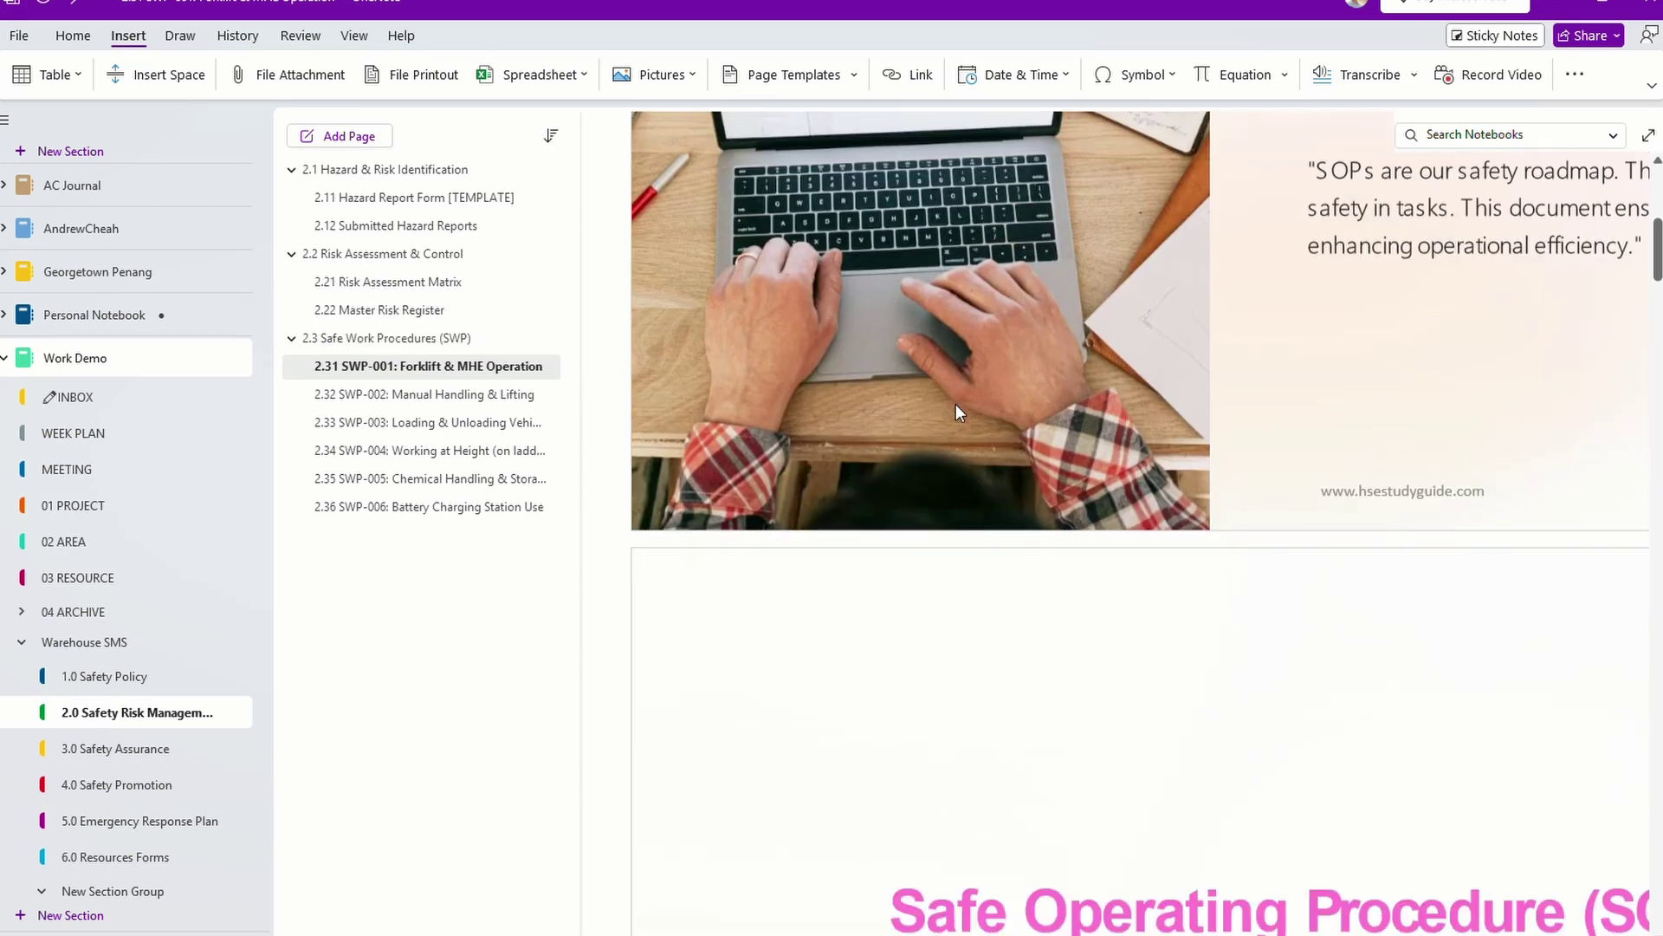
scroll(954, 403, "down", 10)
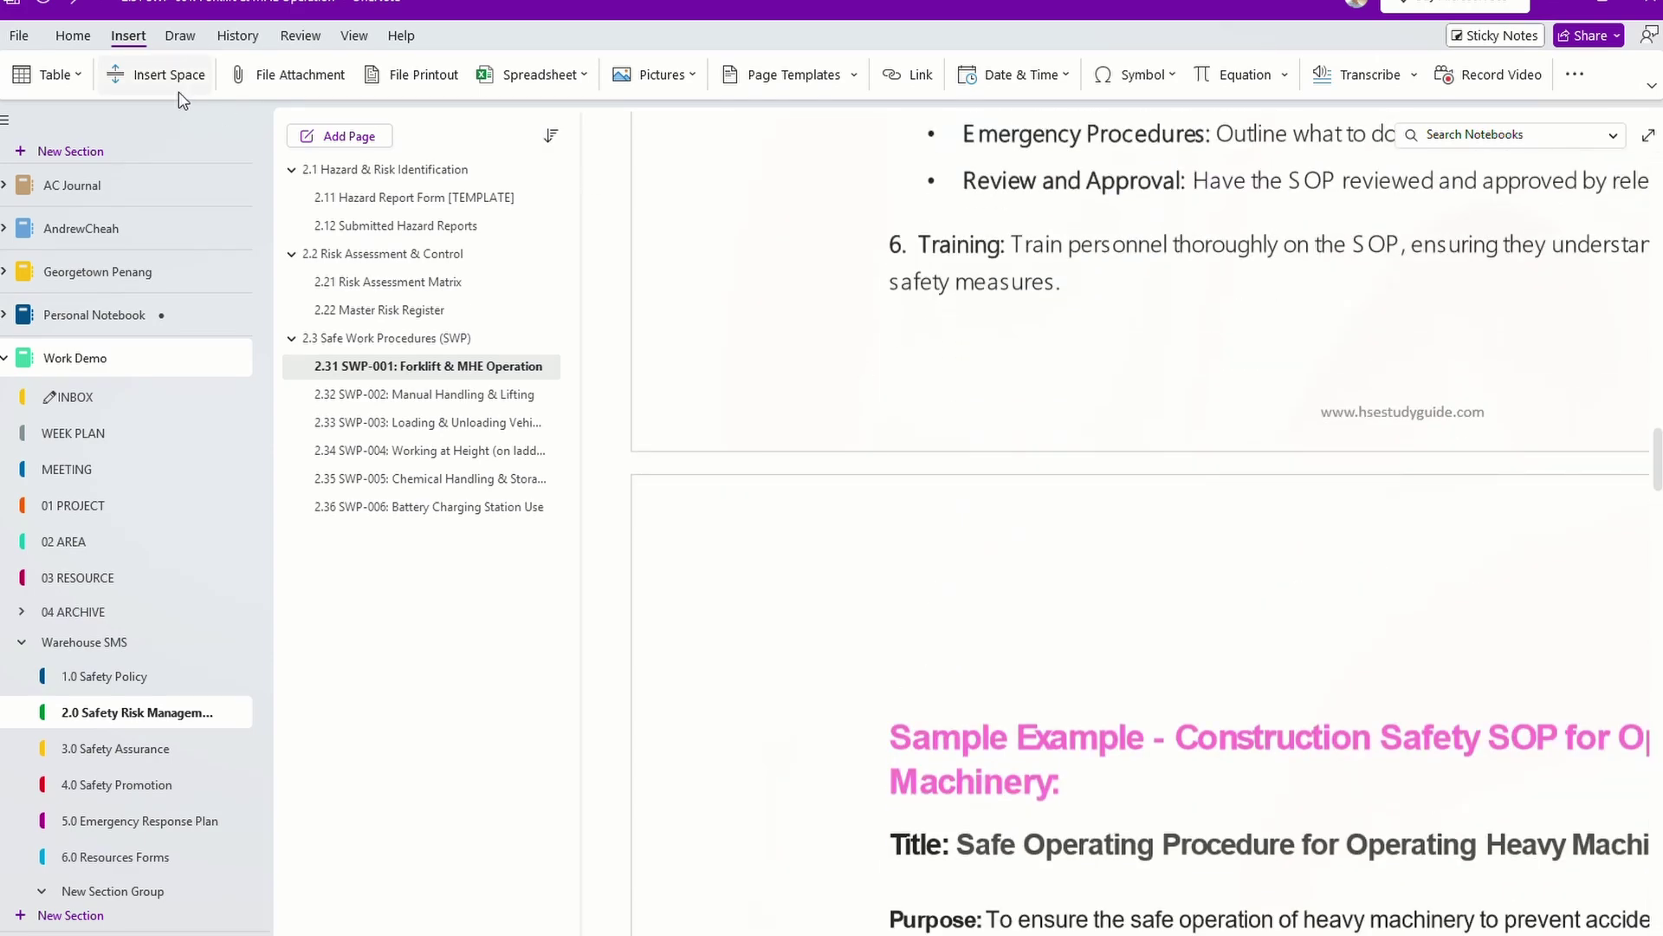
Collapse the navigation pane and scroll through the SOP printout and back to the top.
left_click(4, 120)
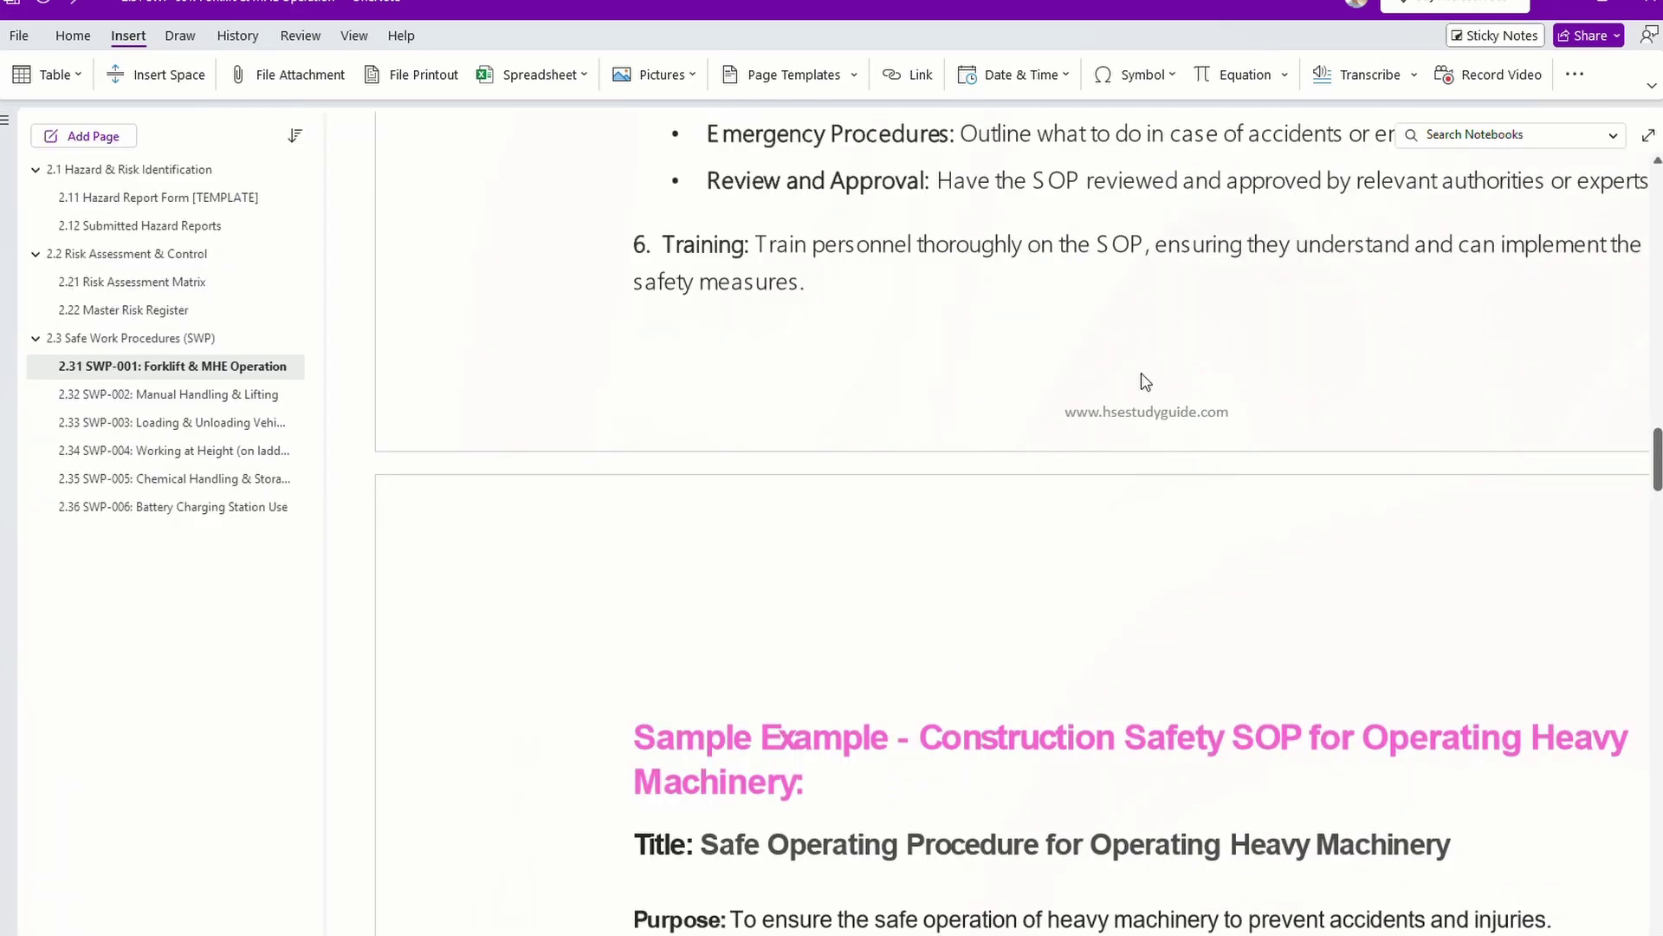
scroll(1145, 381, "up", 20)
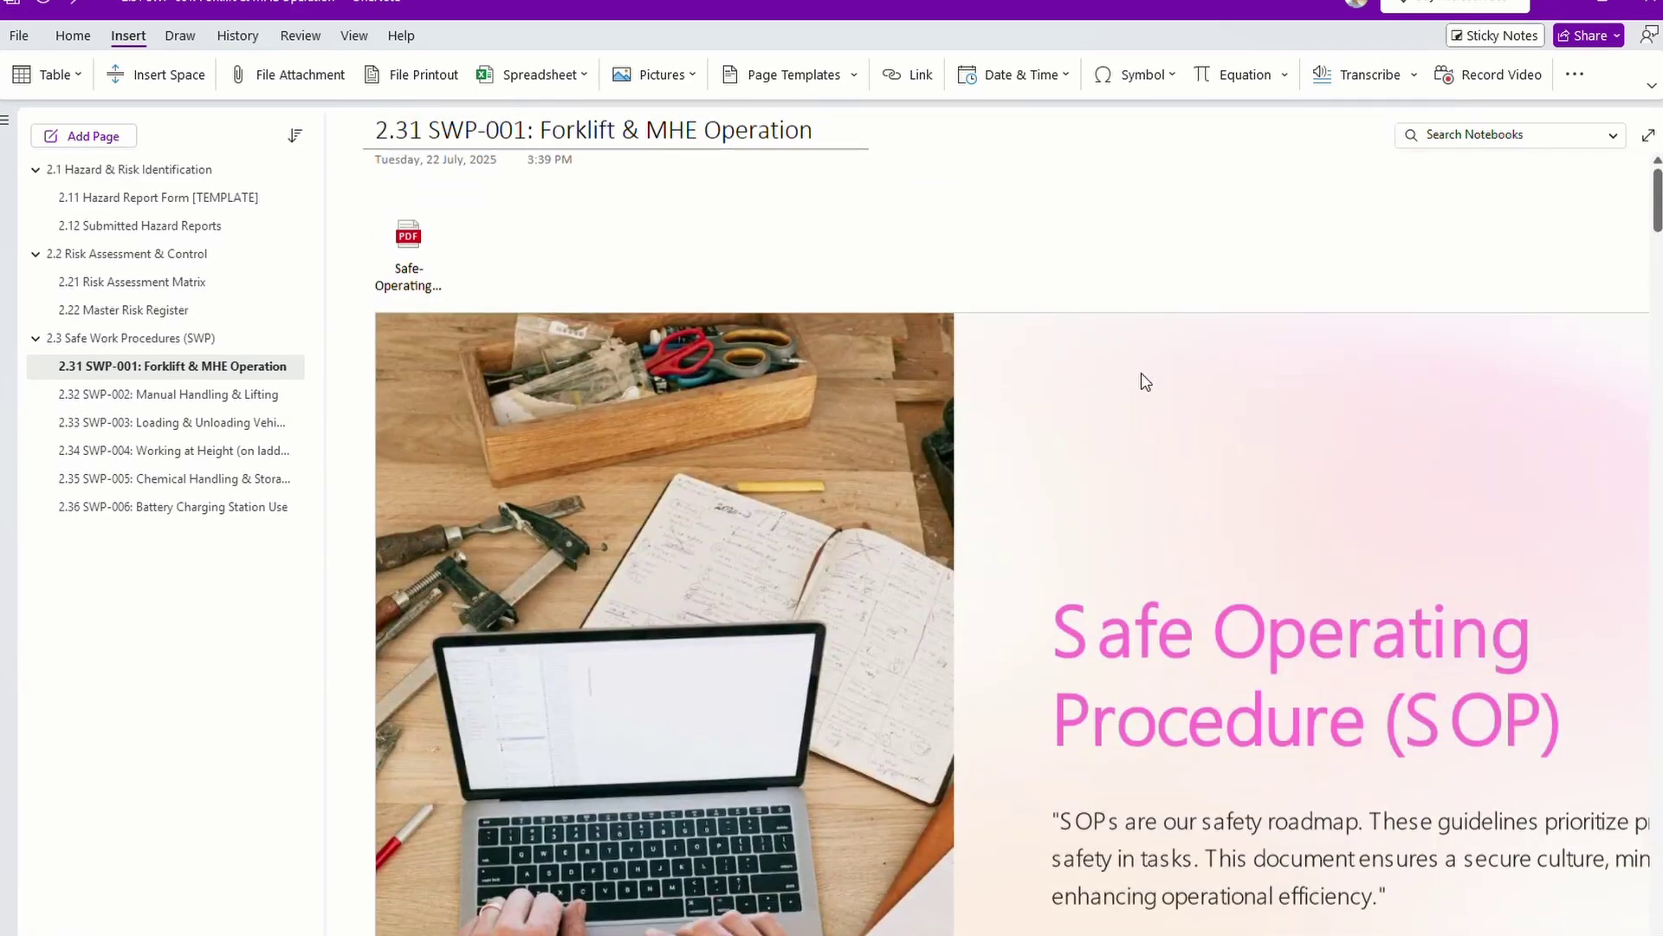
scroll(1145, 382, "down", 20)
scroll(1145, 381, "down", 20)
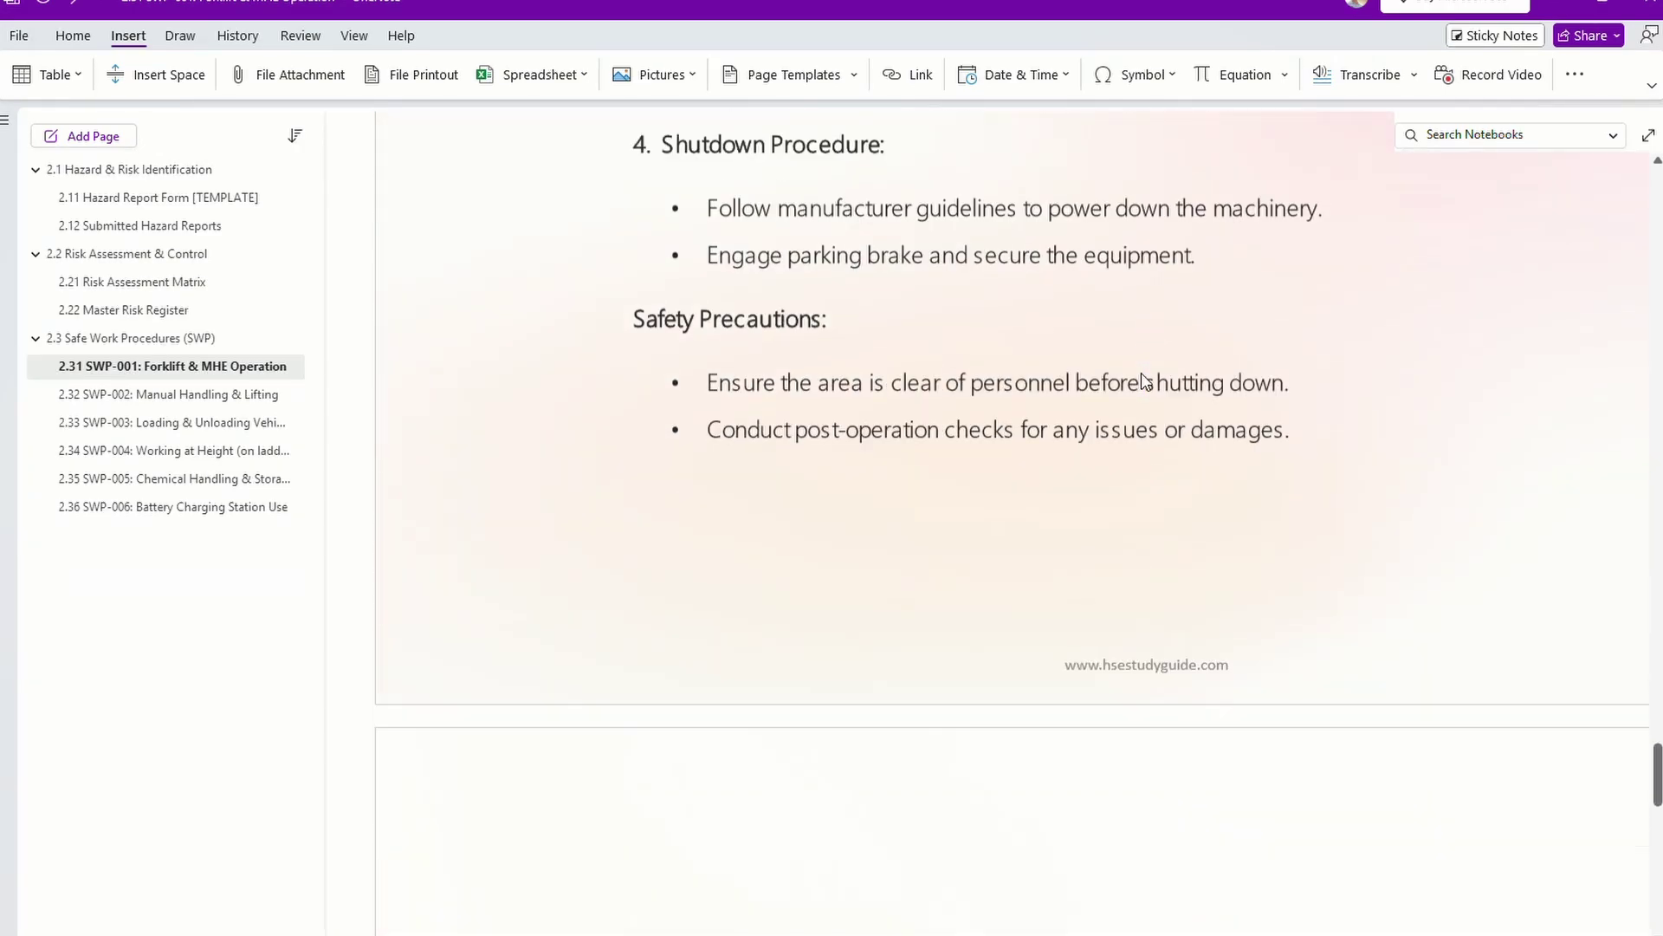
scroll(1146, 382, "down", 1)
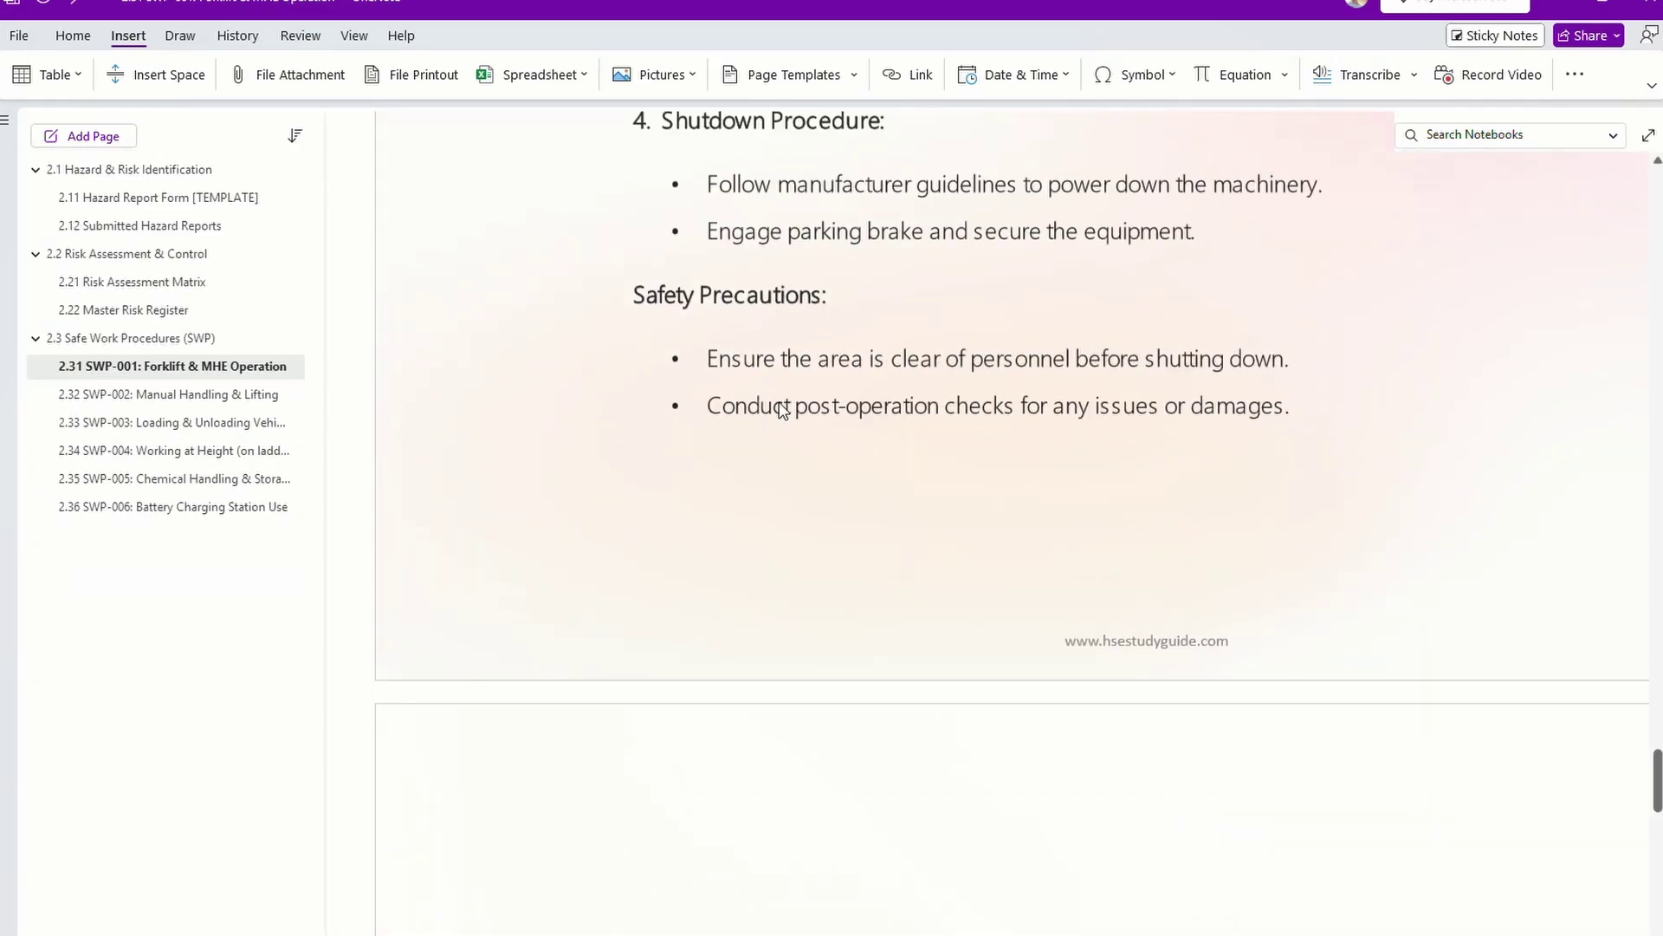
scroll(782, 420, "up", 15)
scroll(782, 425, "up", 20)
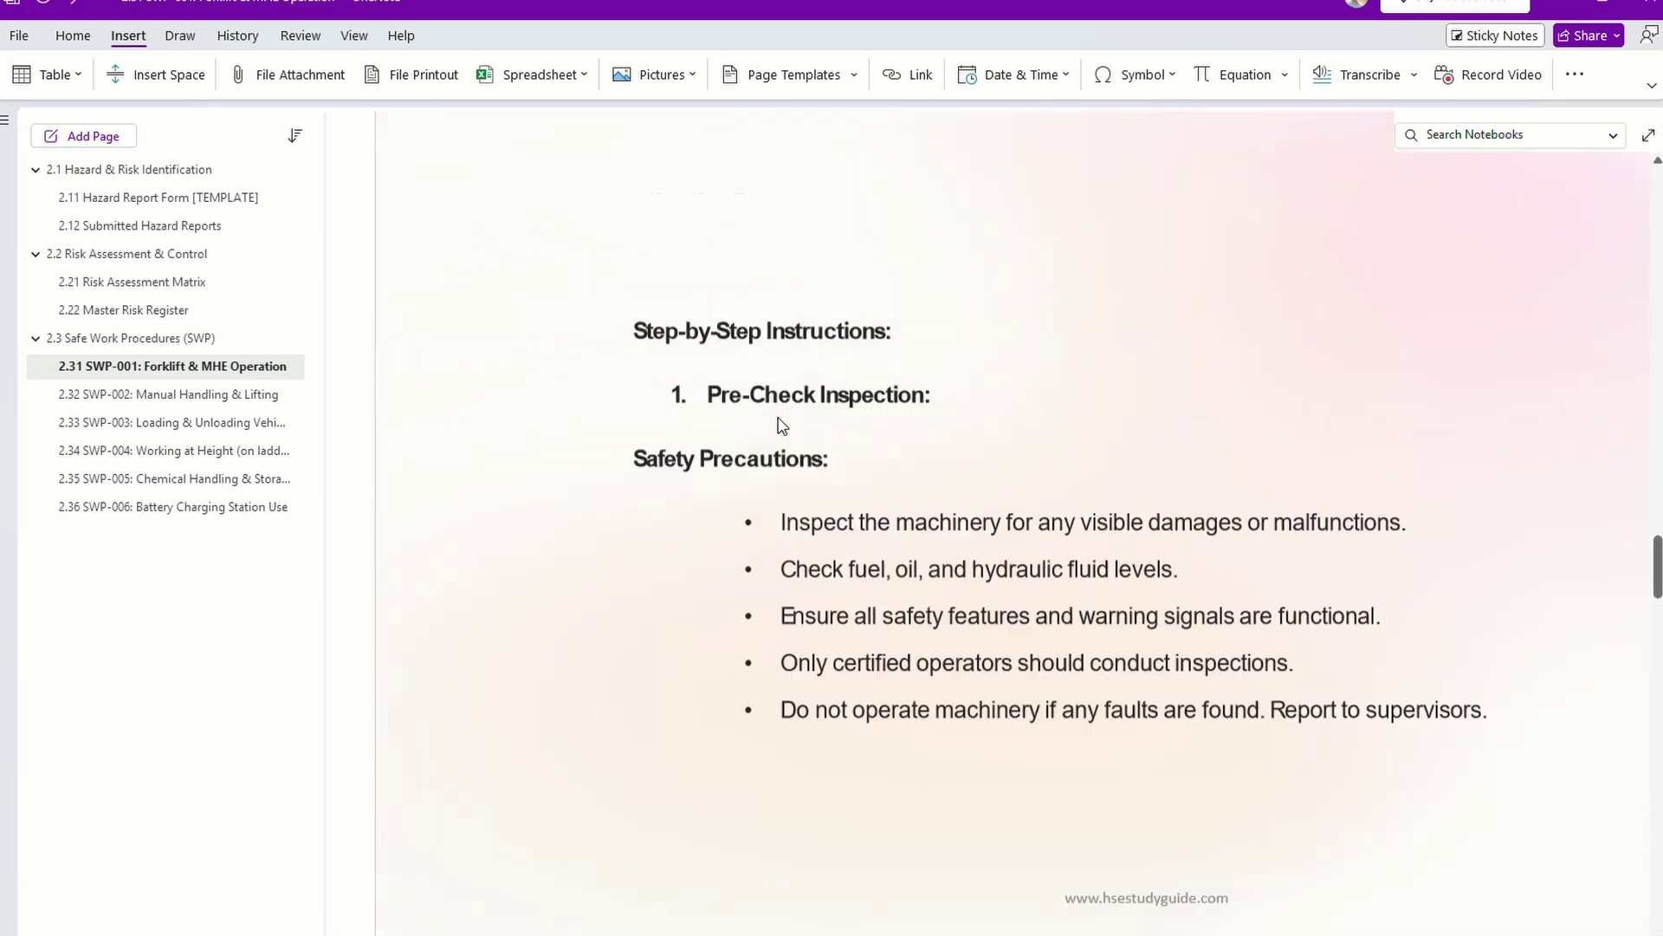
scroll(783, 420, "up", 20)
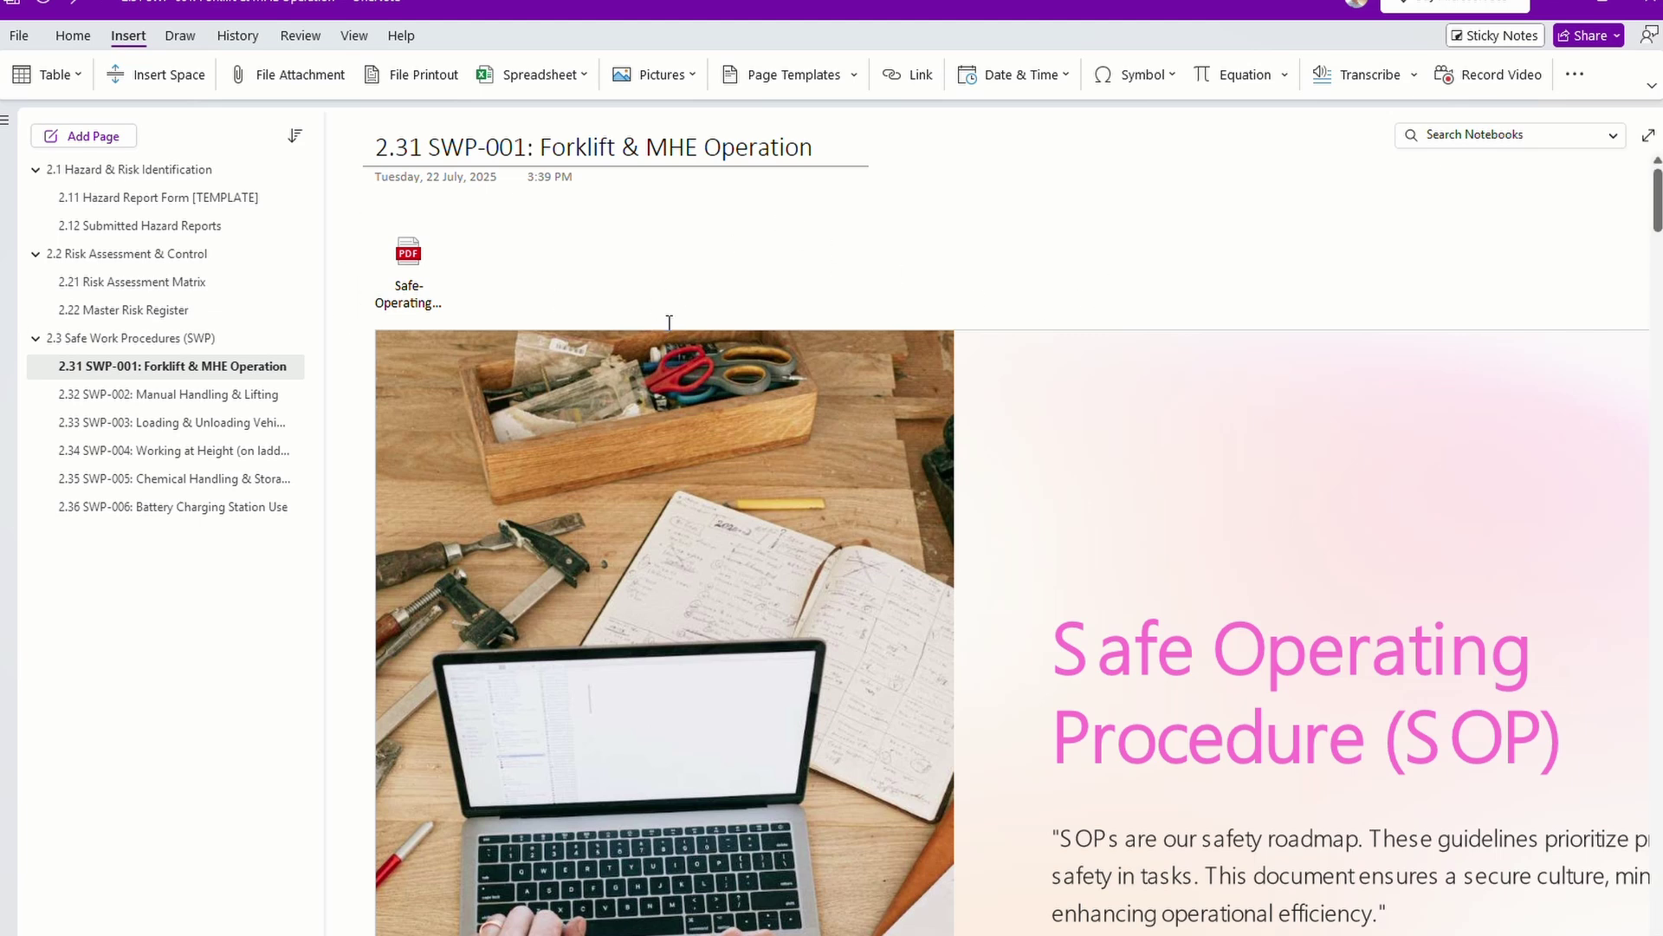
On 3.0's 3.11 Weekly Inspection Checklist page, open the embedded 5S Audit Checklist in Forms.
left_click(6, 120)
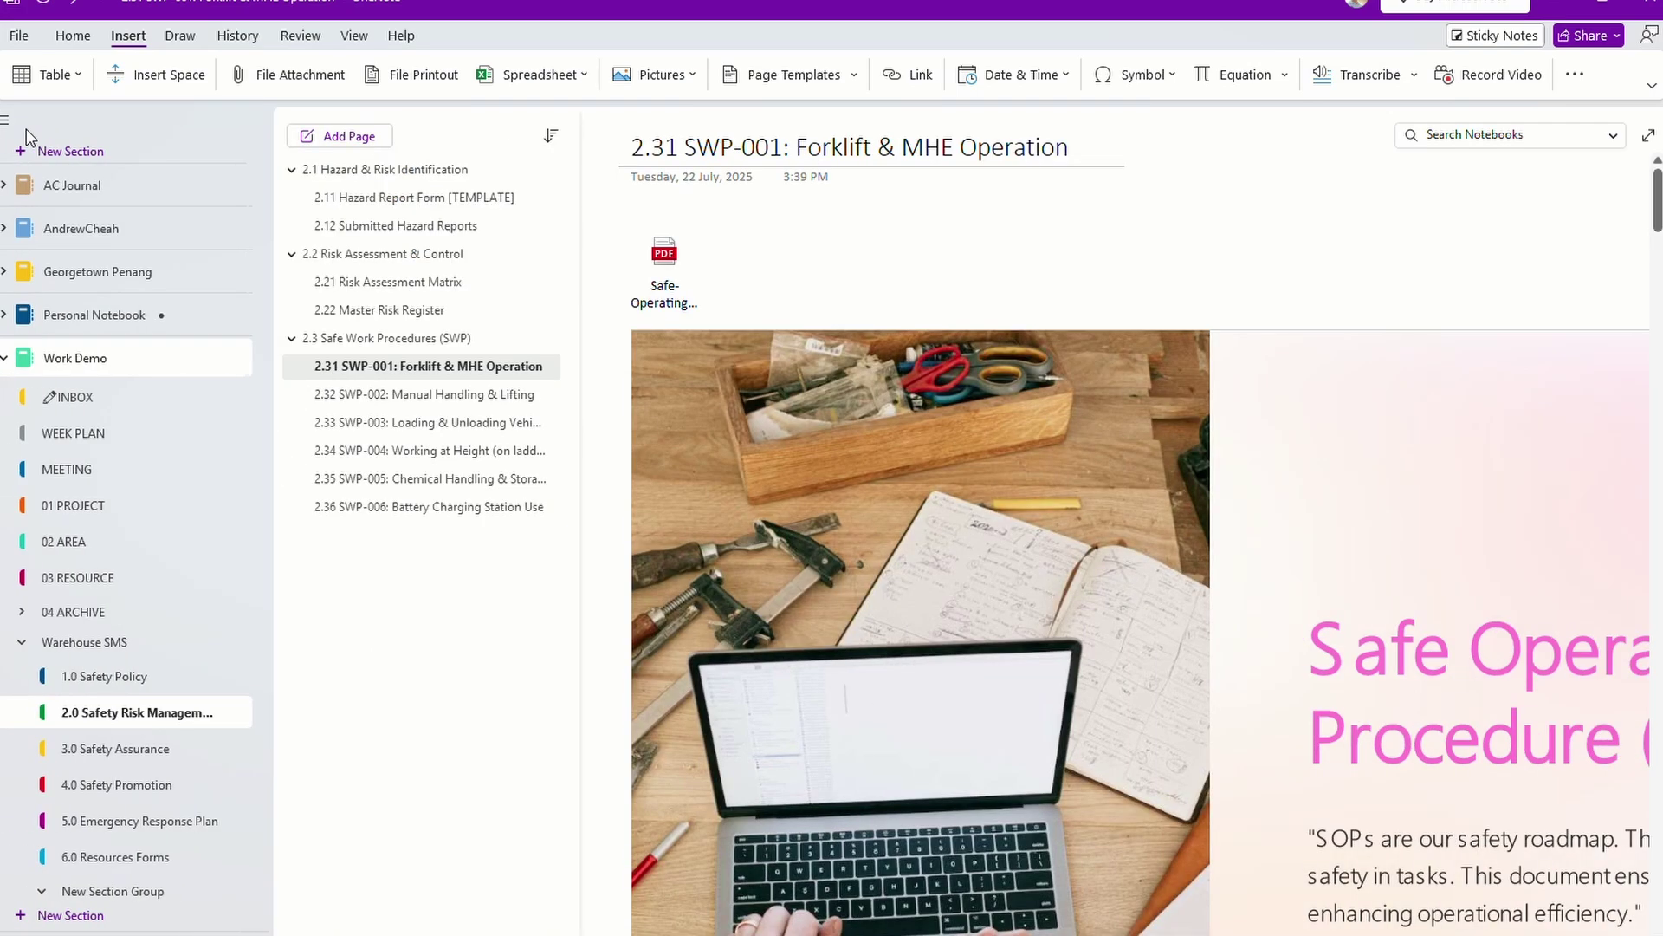
left_click(122, 750)
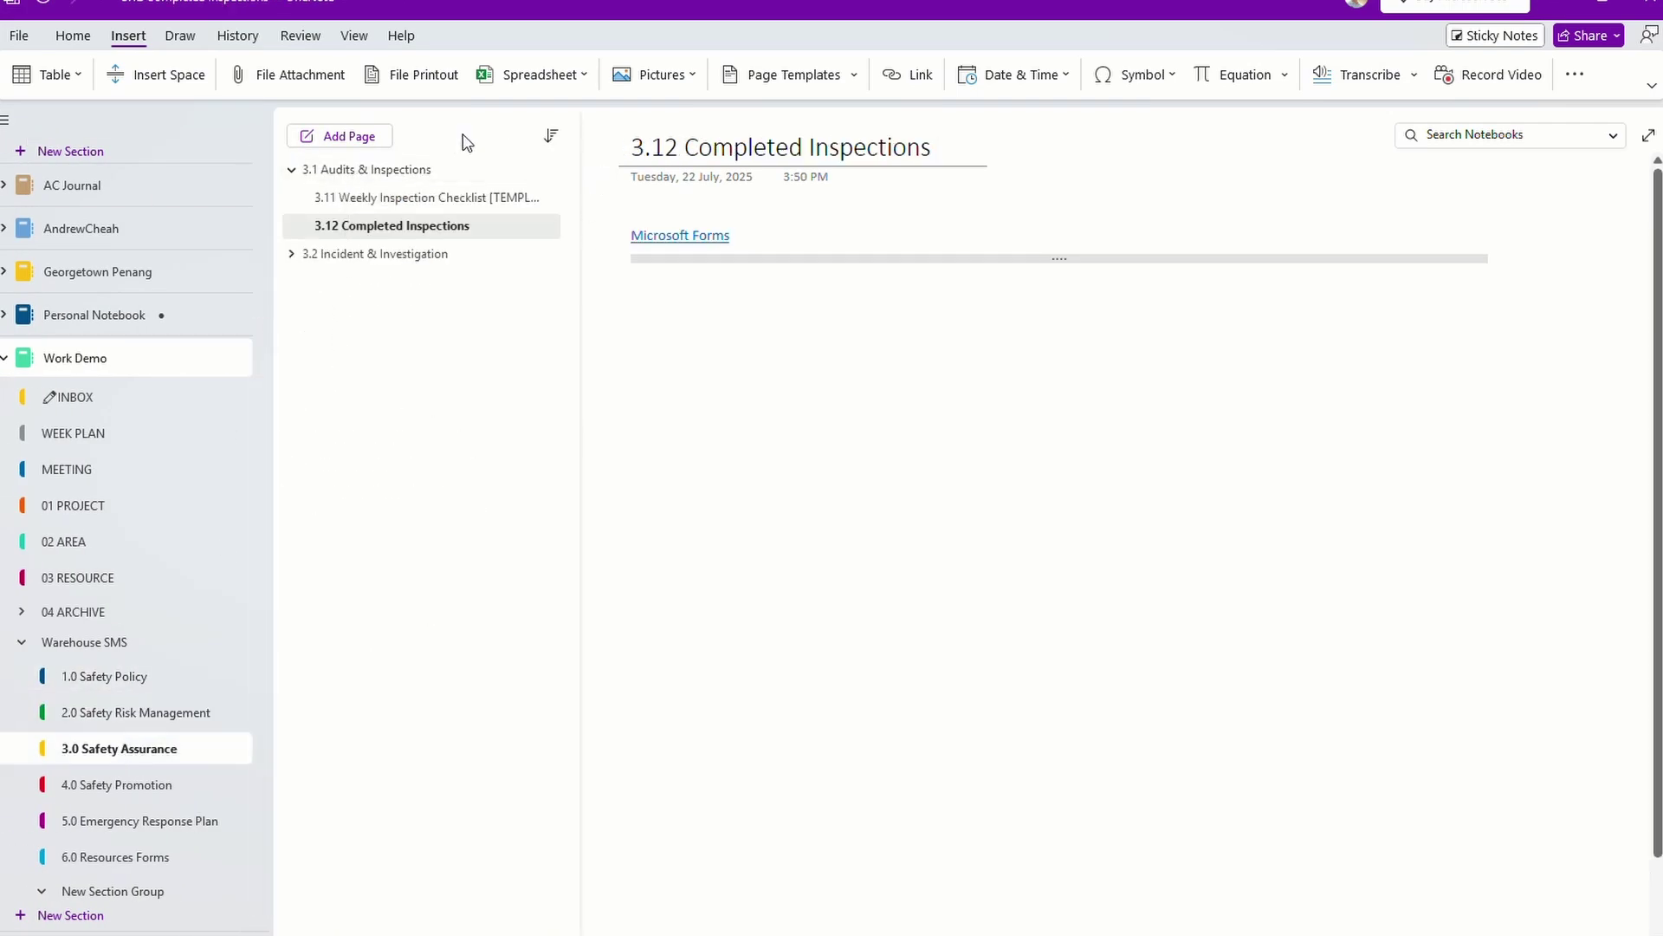
left_click(426, 201)
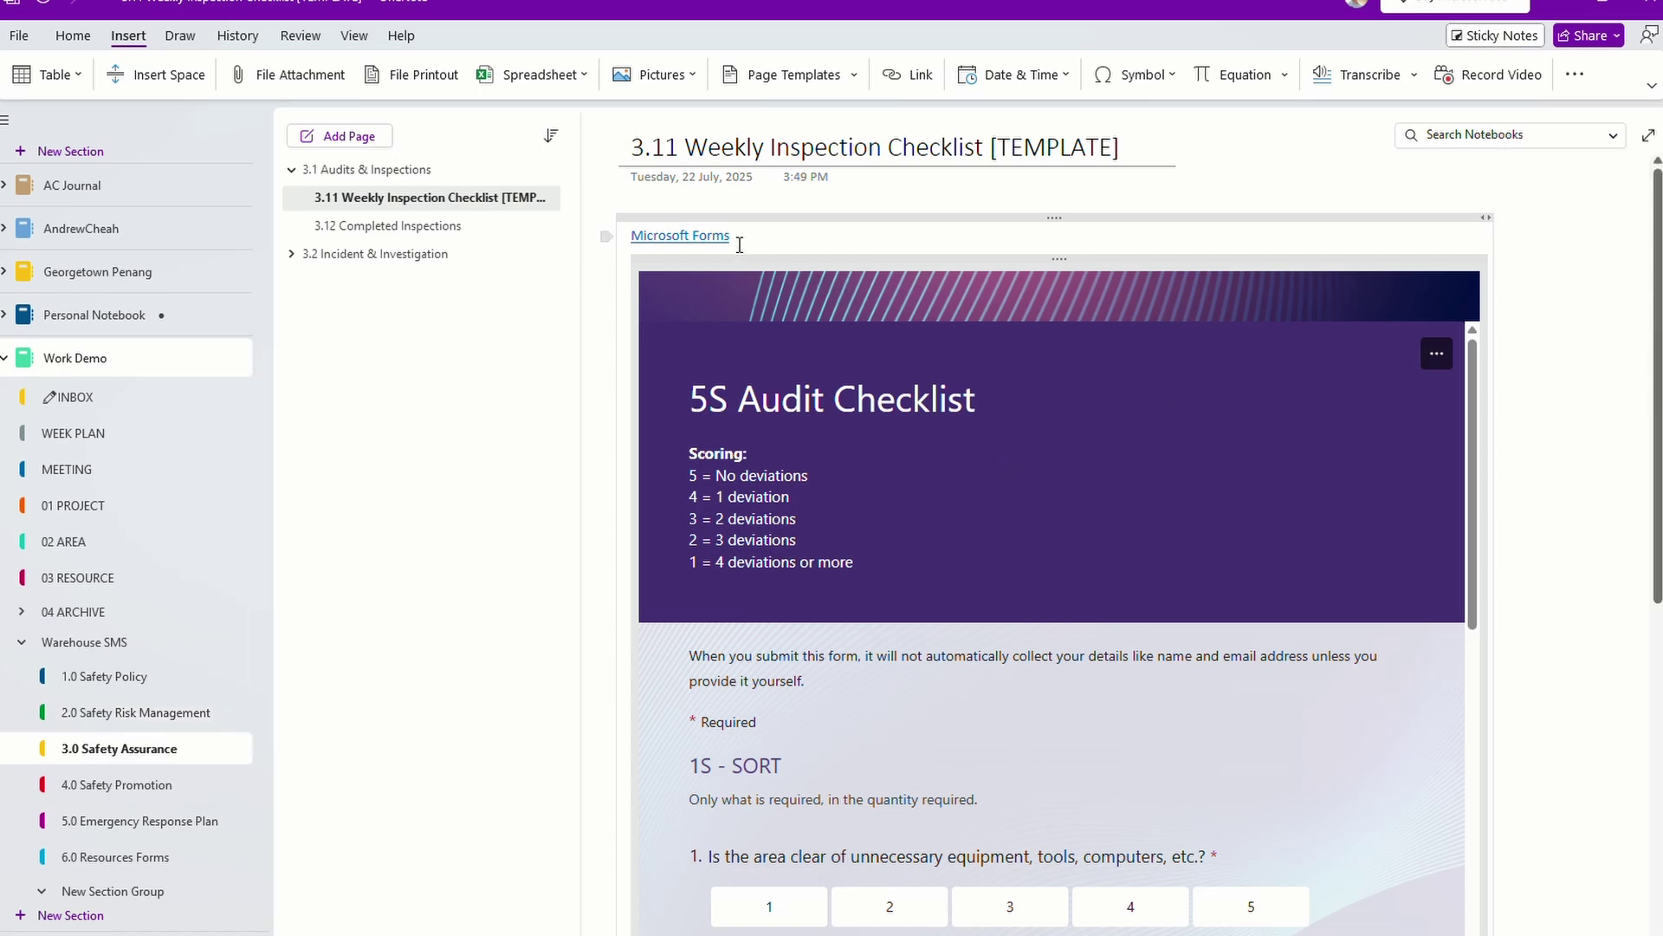
scroll(870, 376, "down", 4)
scroll(871, 376, "up", 4)
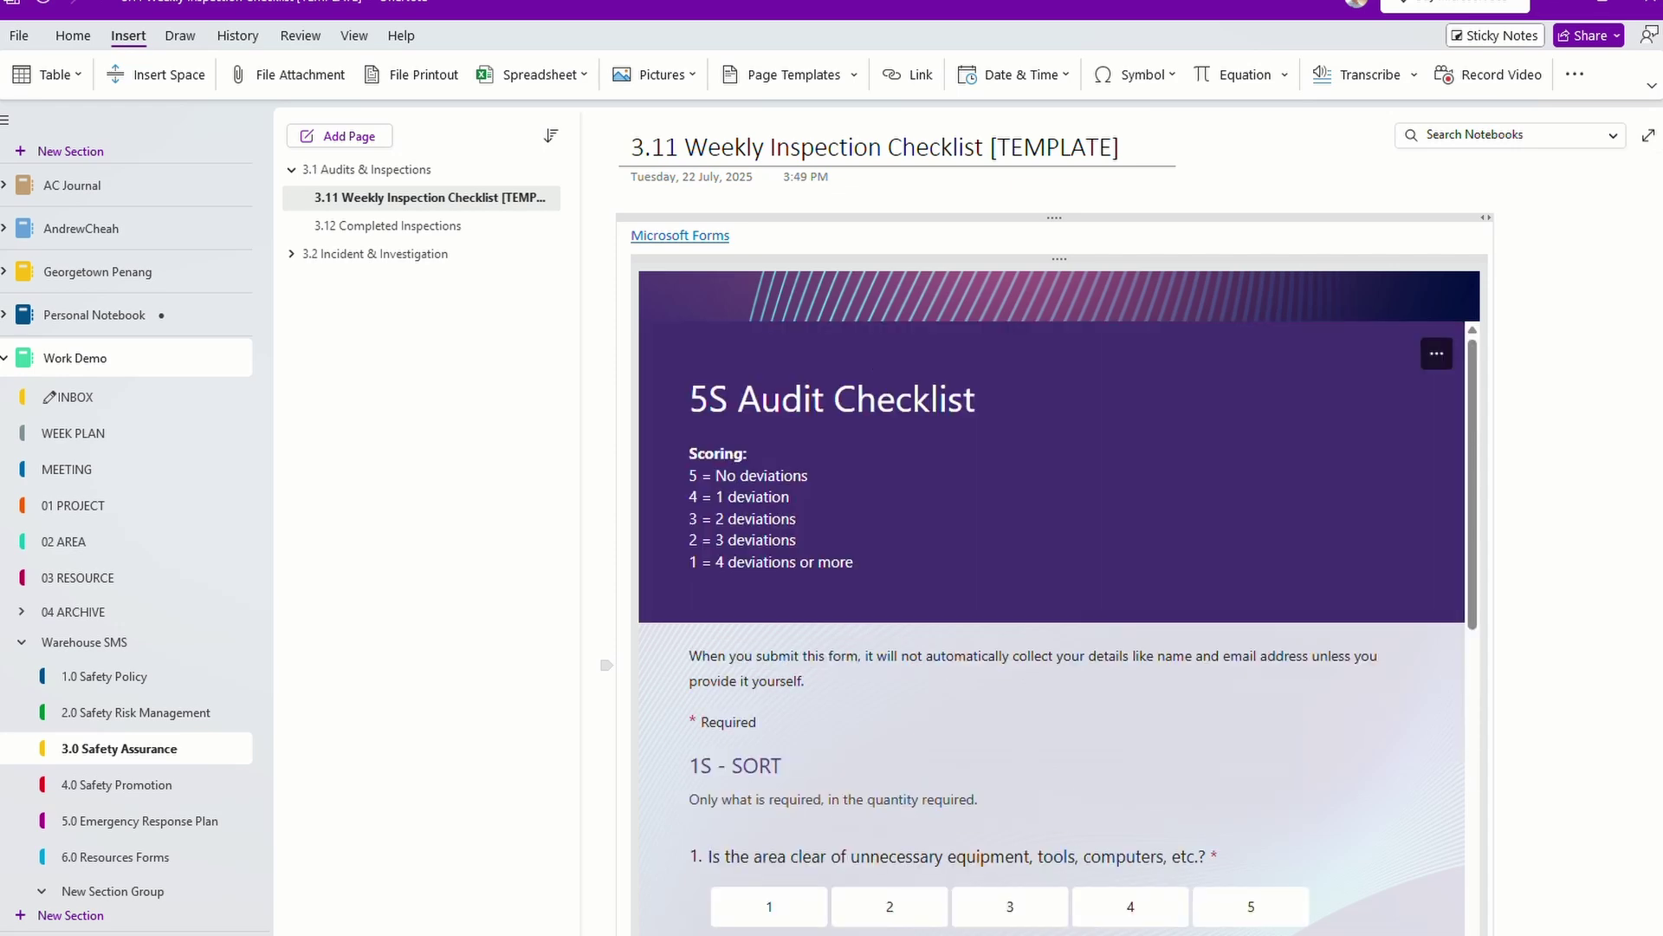
left_click(906, 892)
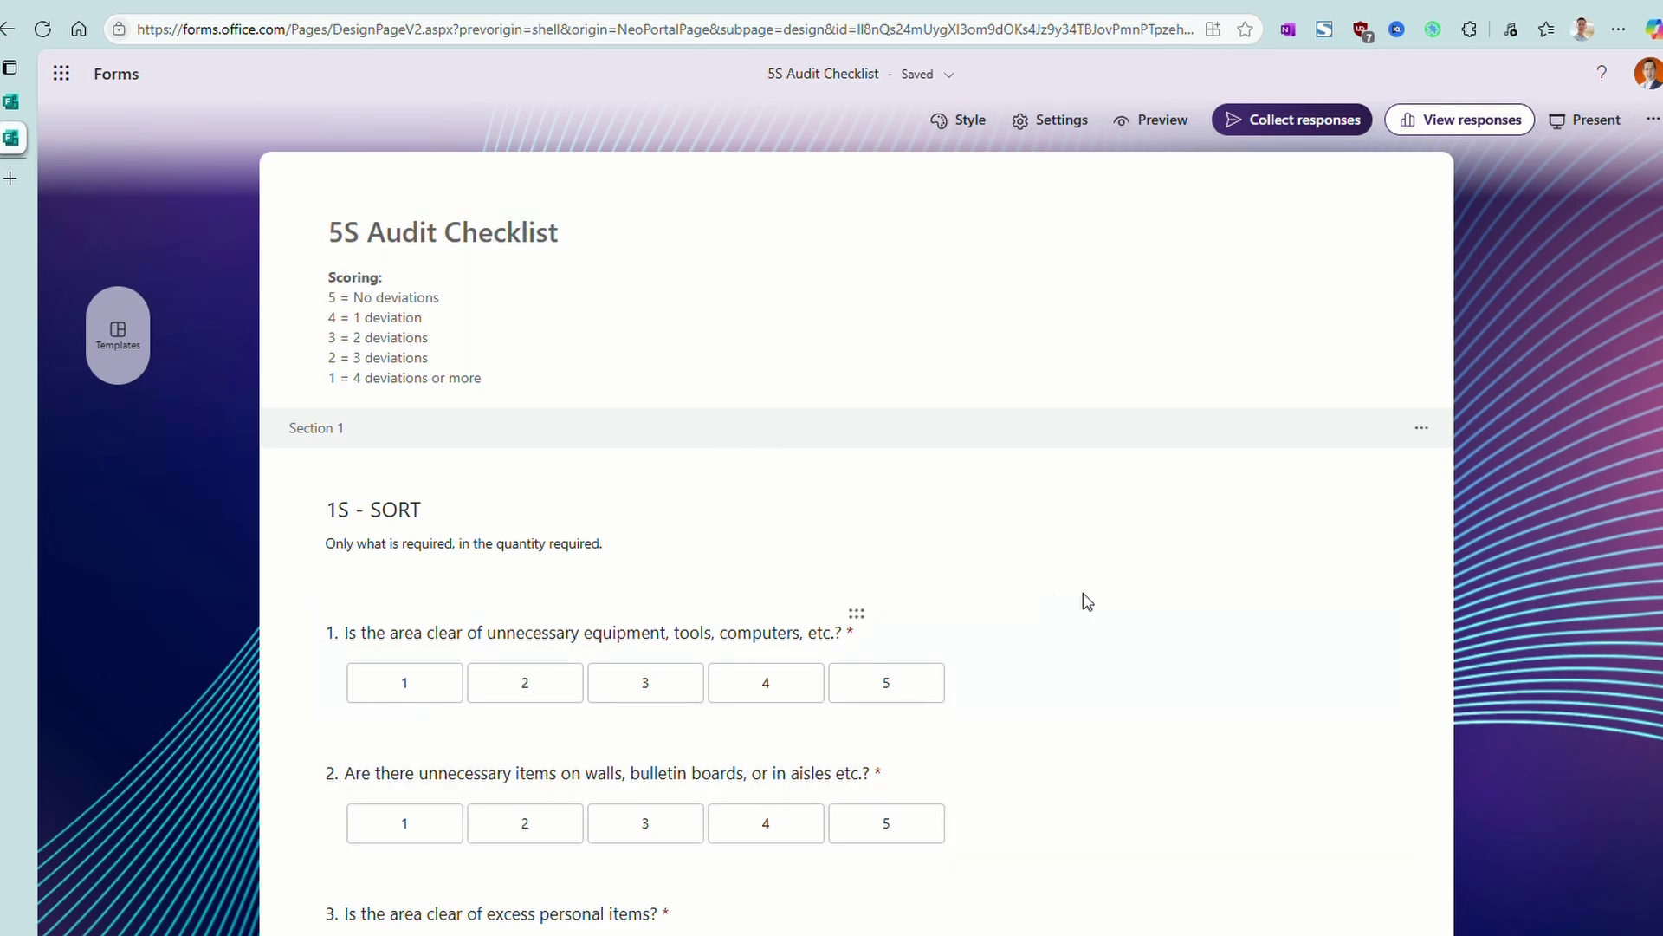
Under Collect responses, enable Shorten URL and copy the 5S Audit Checklist link.
left_click(1319, 127)
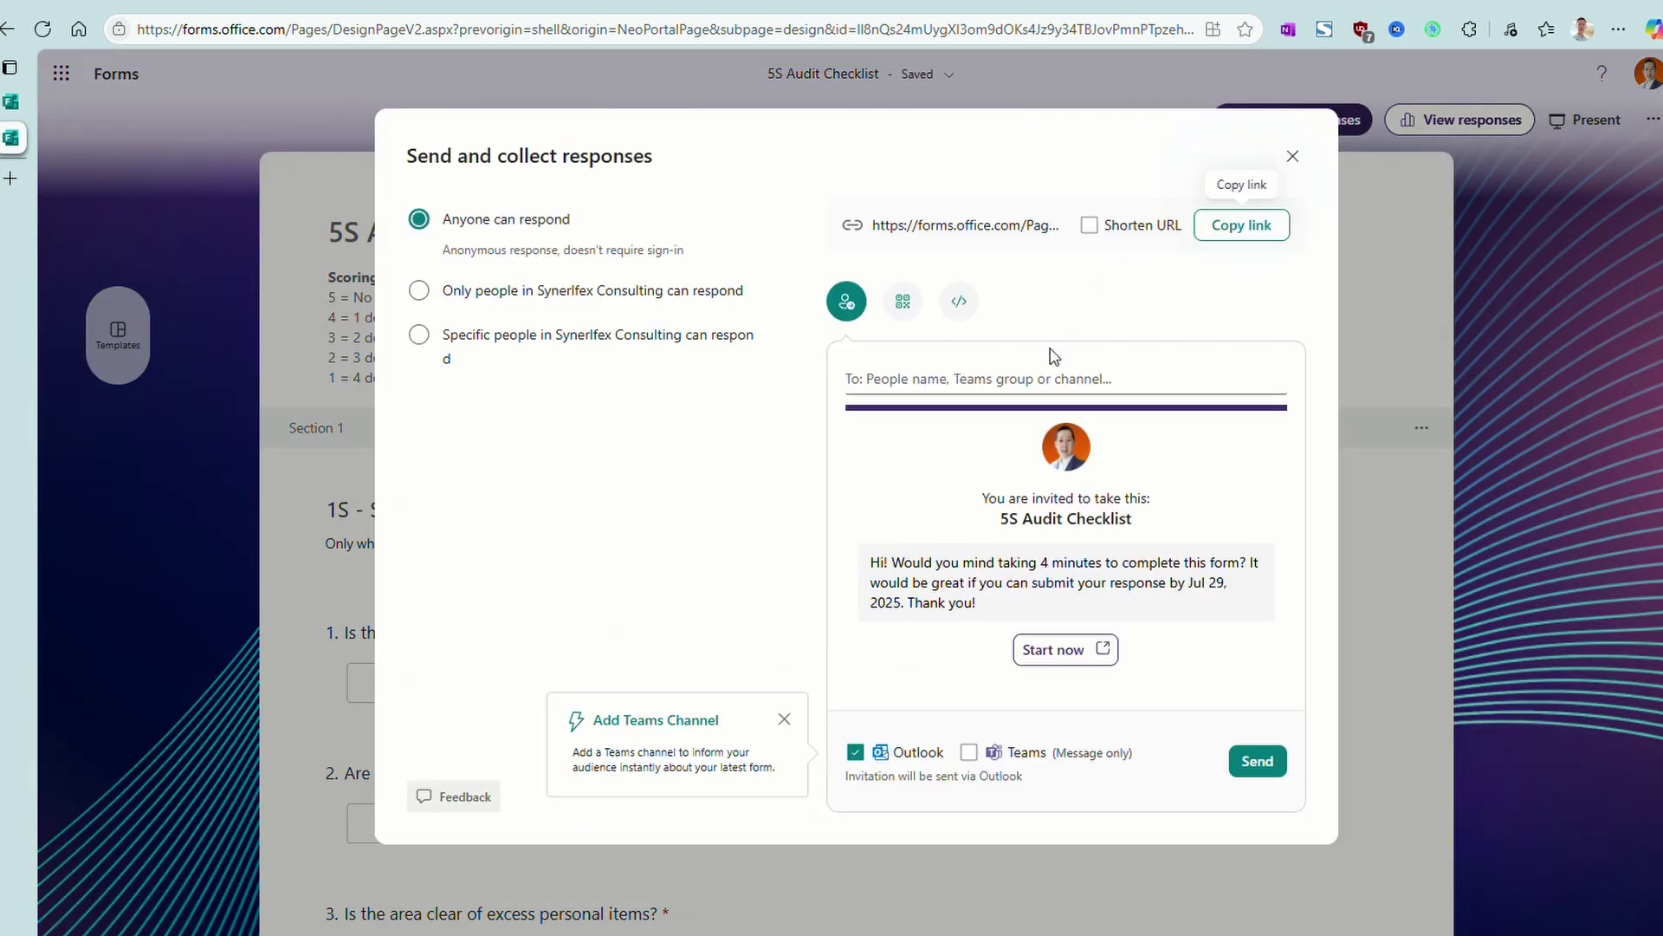
left_click(1089, 226)
left_click(1235, 225)
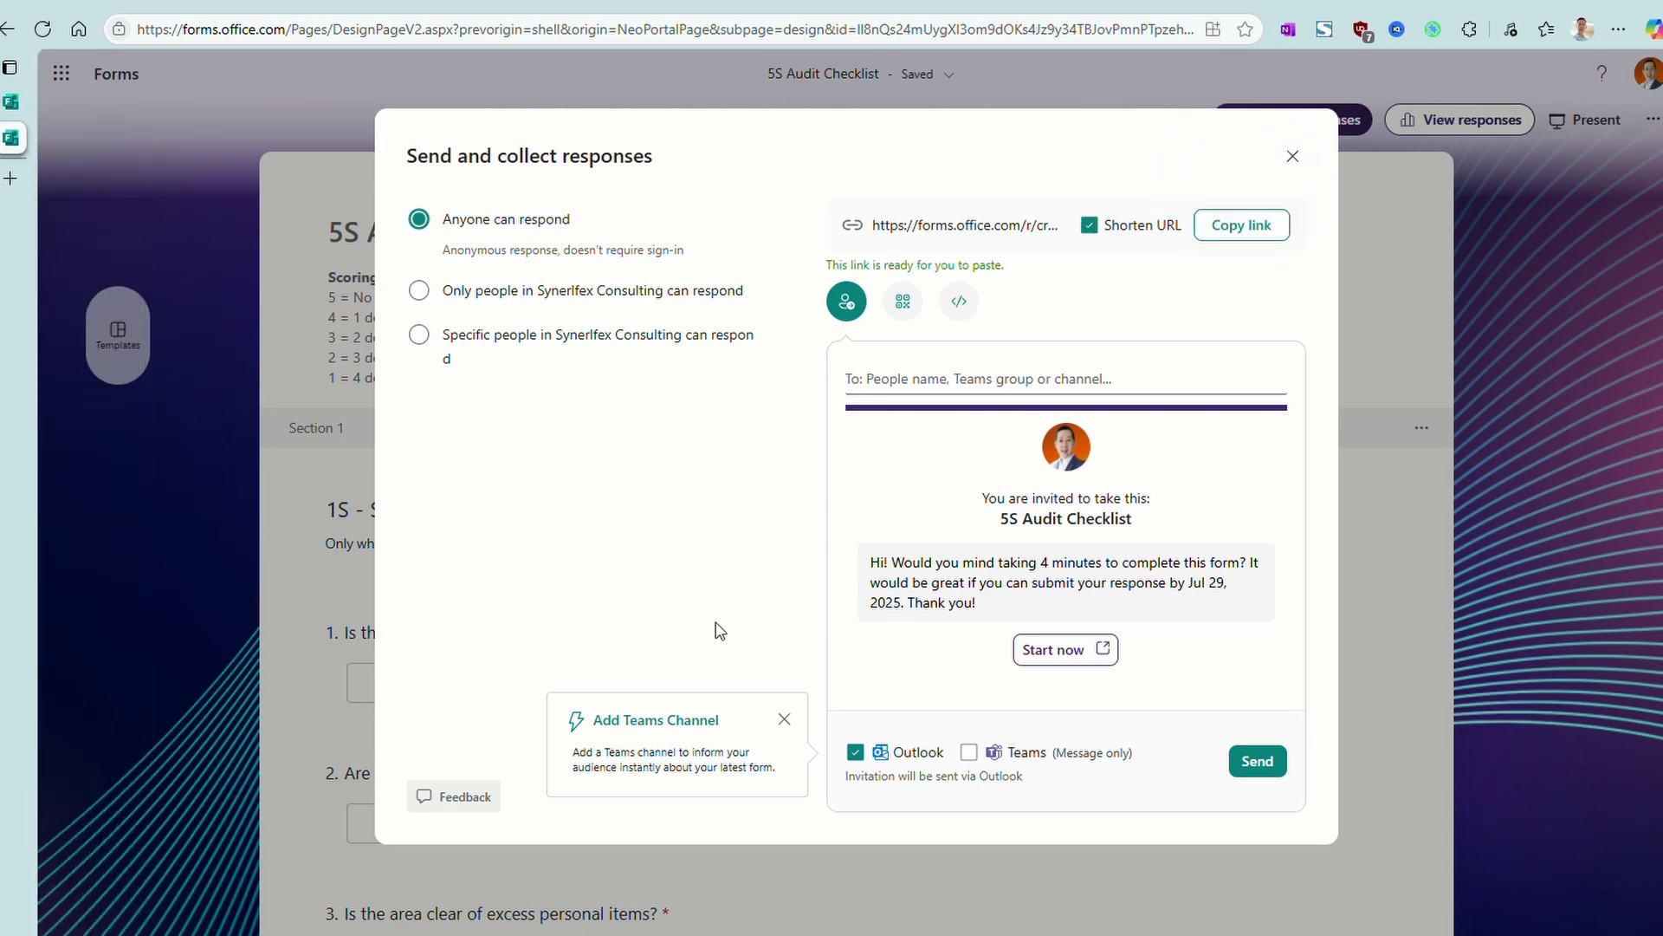
left_click(675, 910)
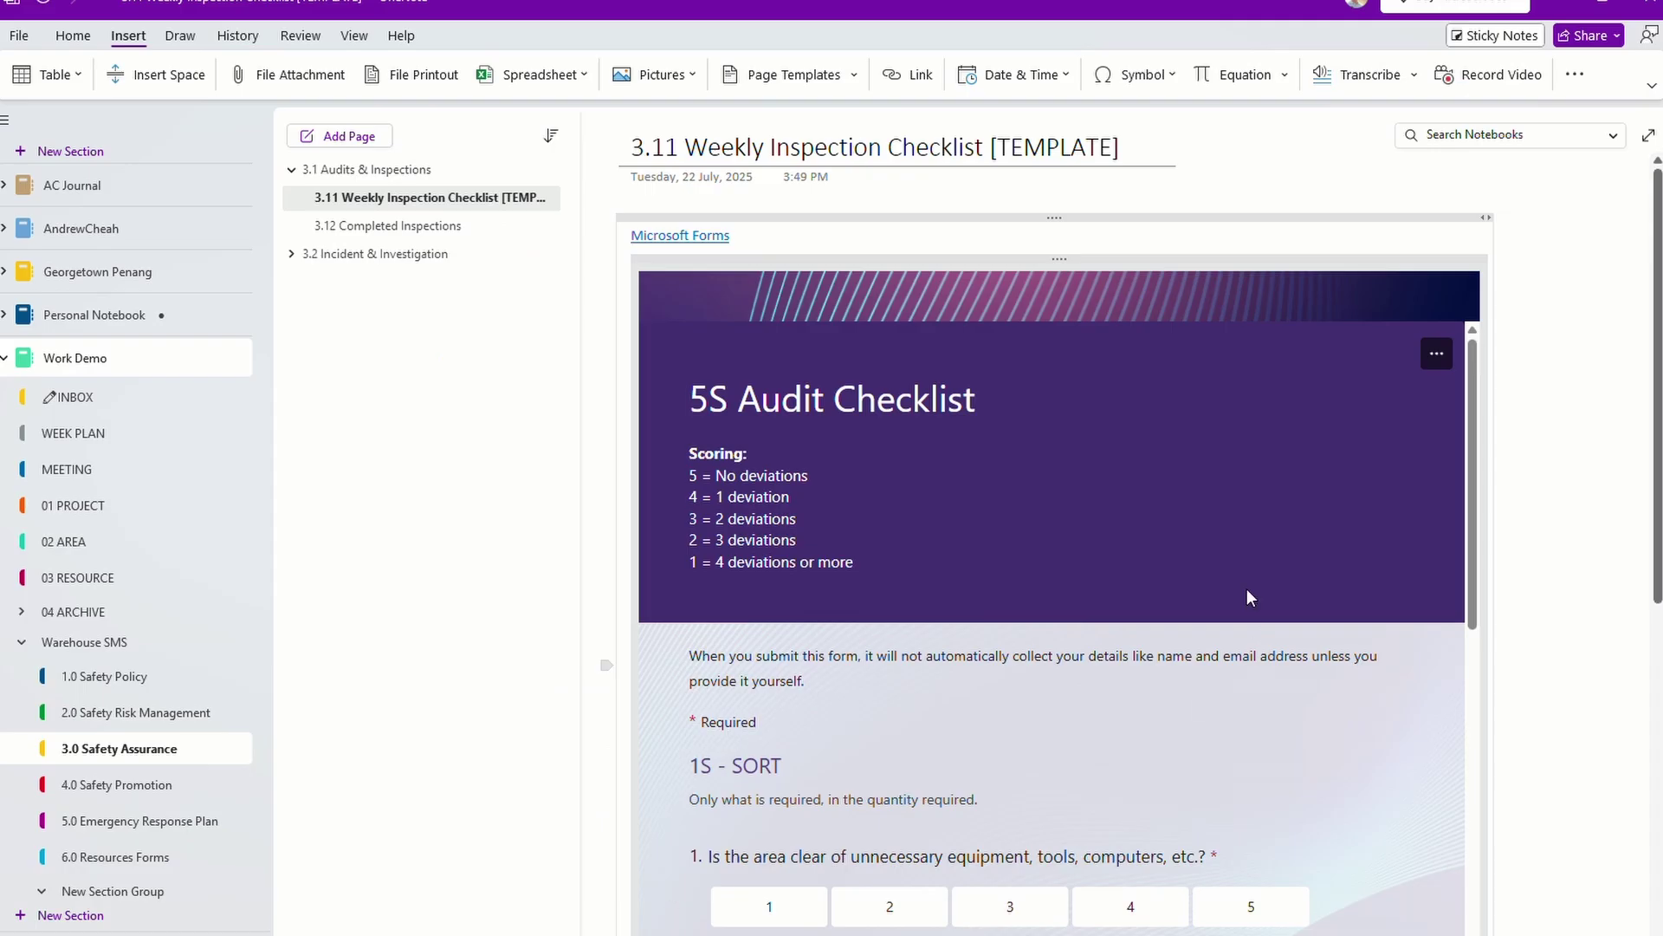
scroll(966, 467, "down", 12)
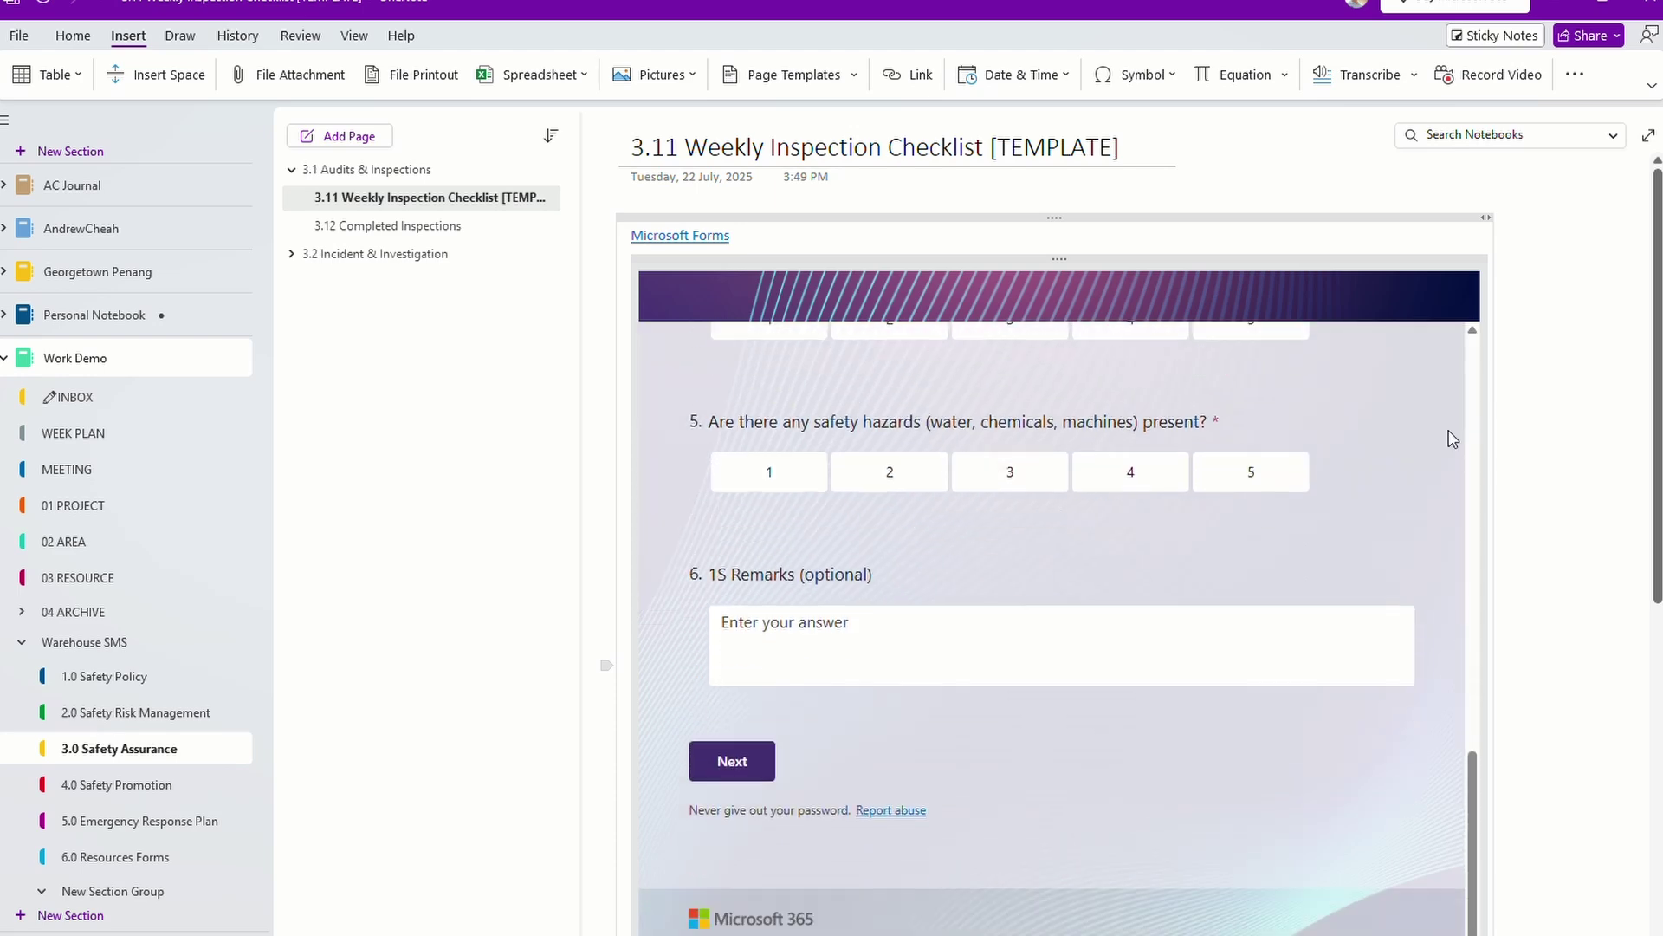
scroll(1602, 491, "down", 10)
scroll(1605, 498, "down", 2)
left_click(636, 248)
key("ctrl+v")
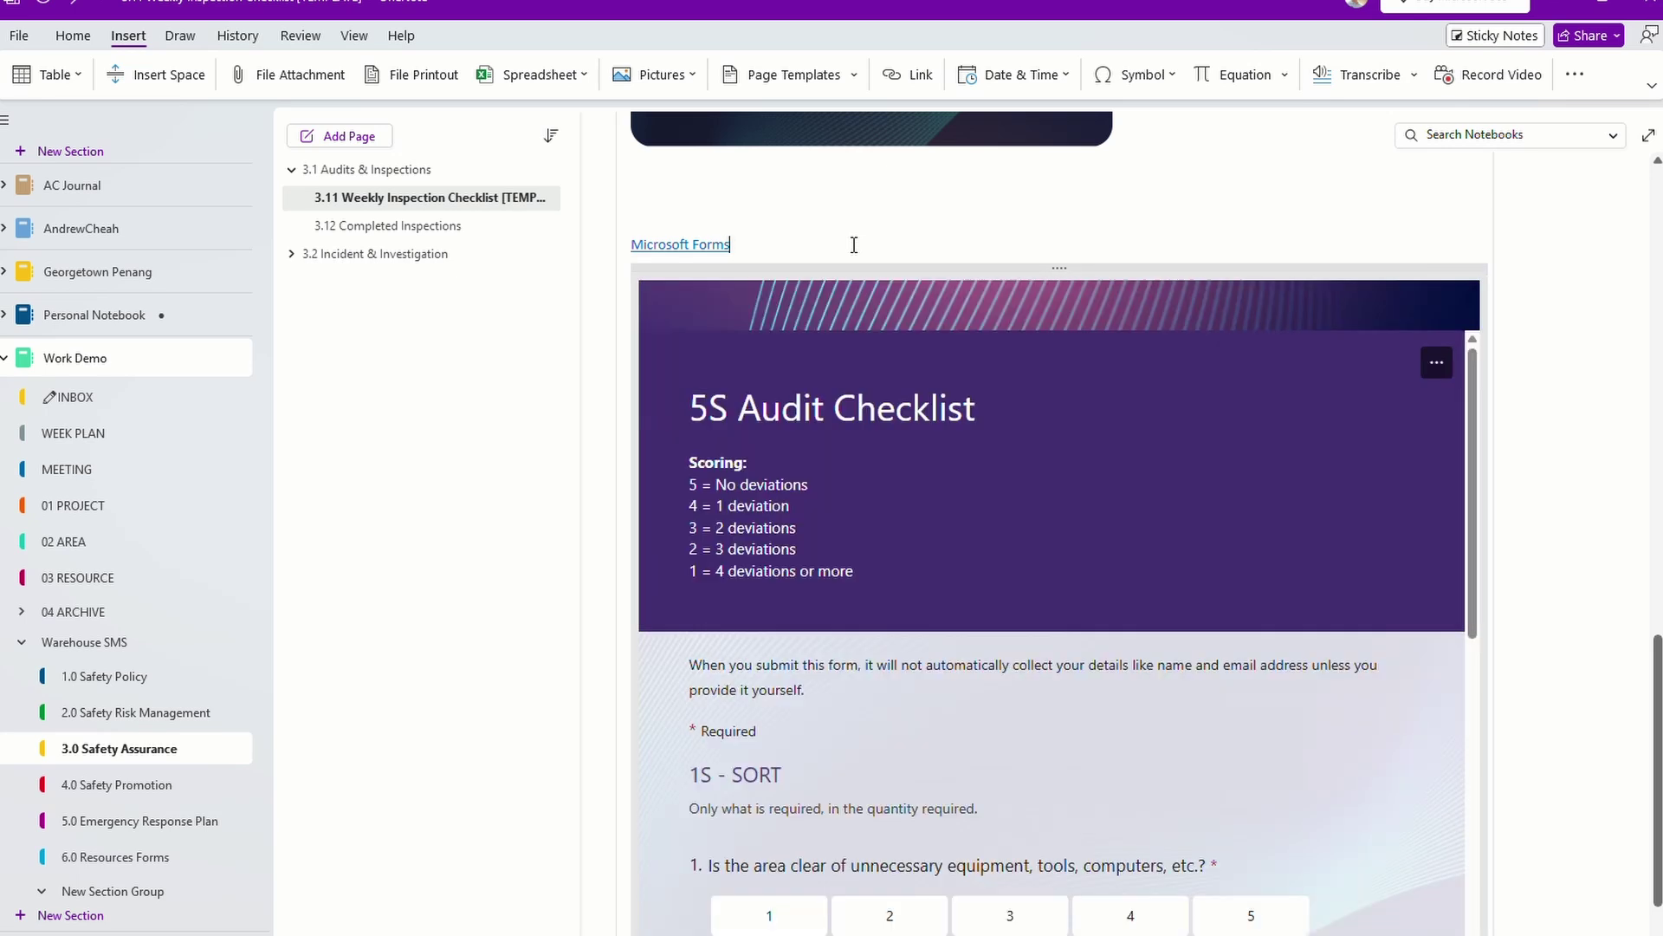
scroll(1511, 409, "down", 8)
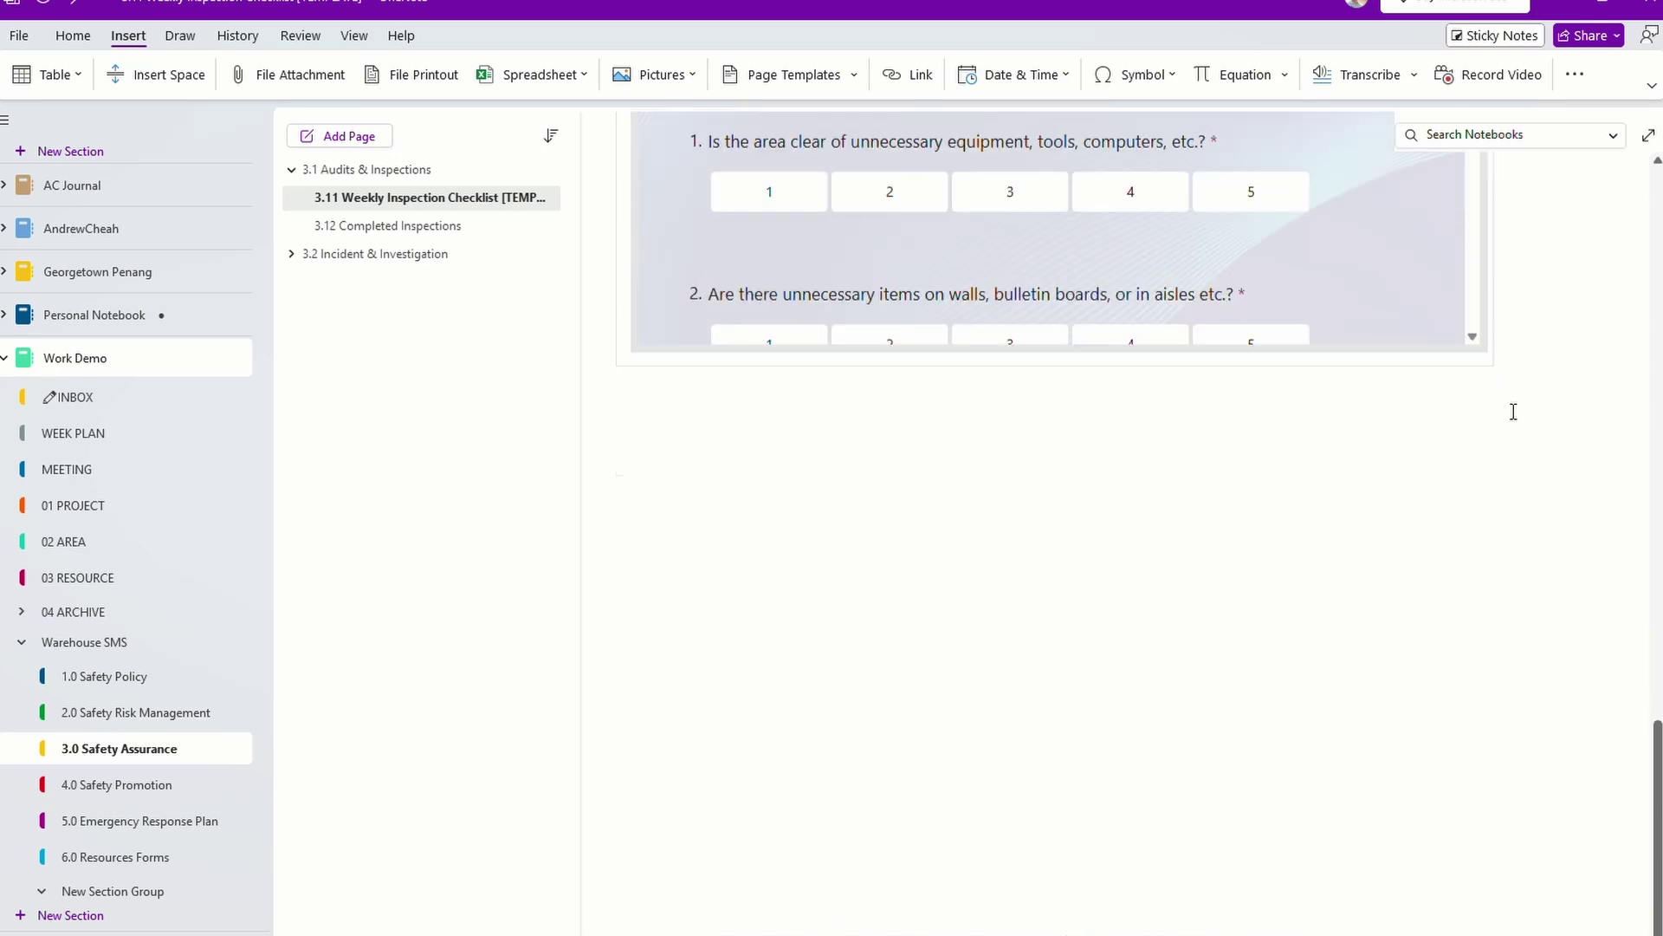
scroll(1379, 397, "up", 8)
scroll(1307, 413, "down", 10)
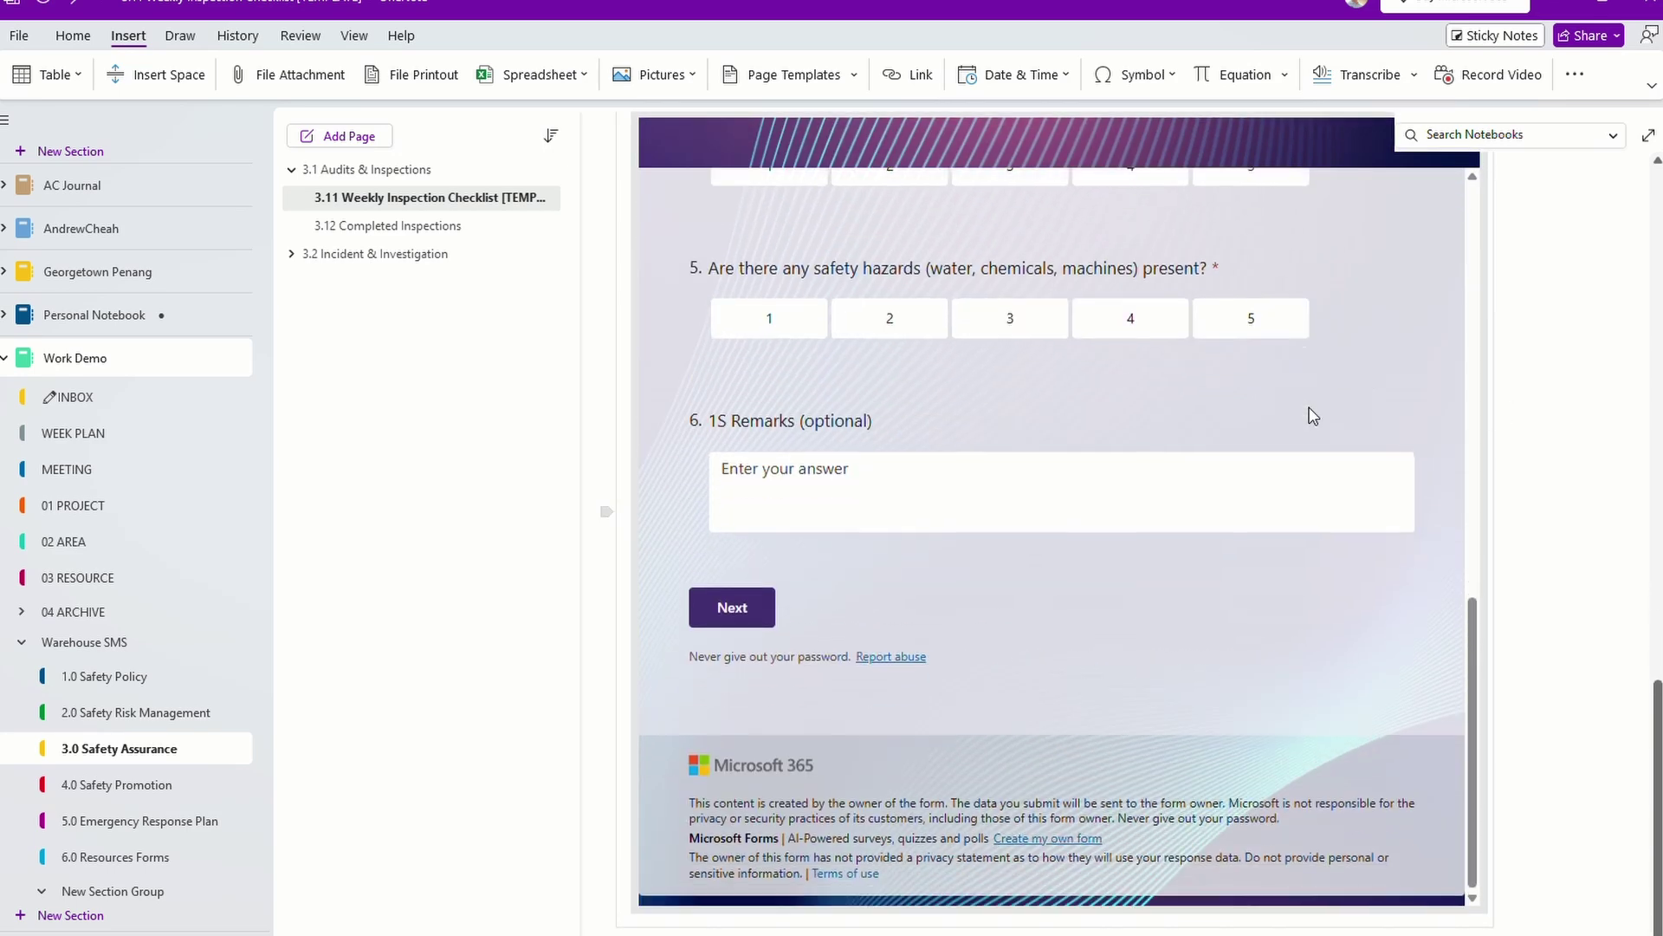
scroll(1313, 414, "up", 6)
scroll(1307, 403, "up", 4)
scroll(1616, 399, "up", 6)
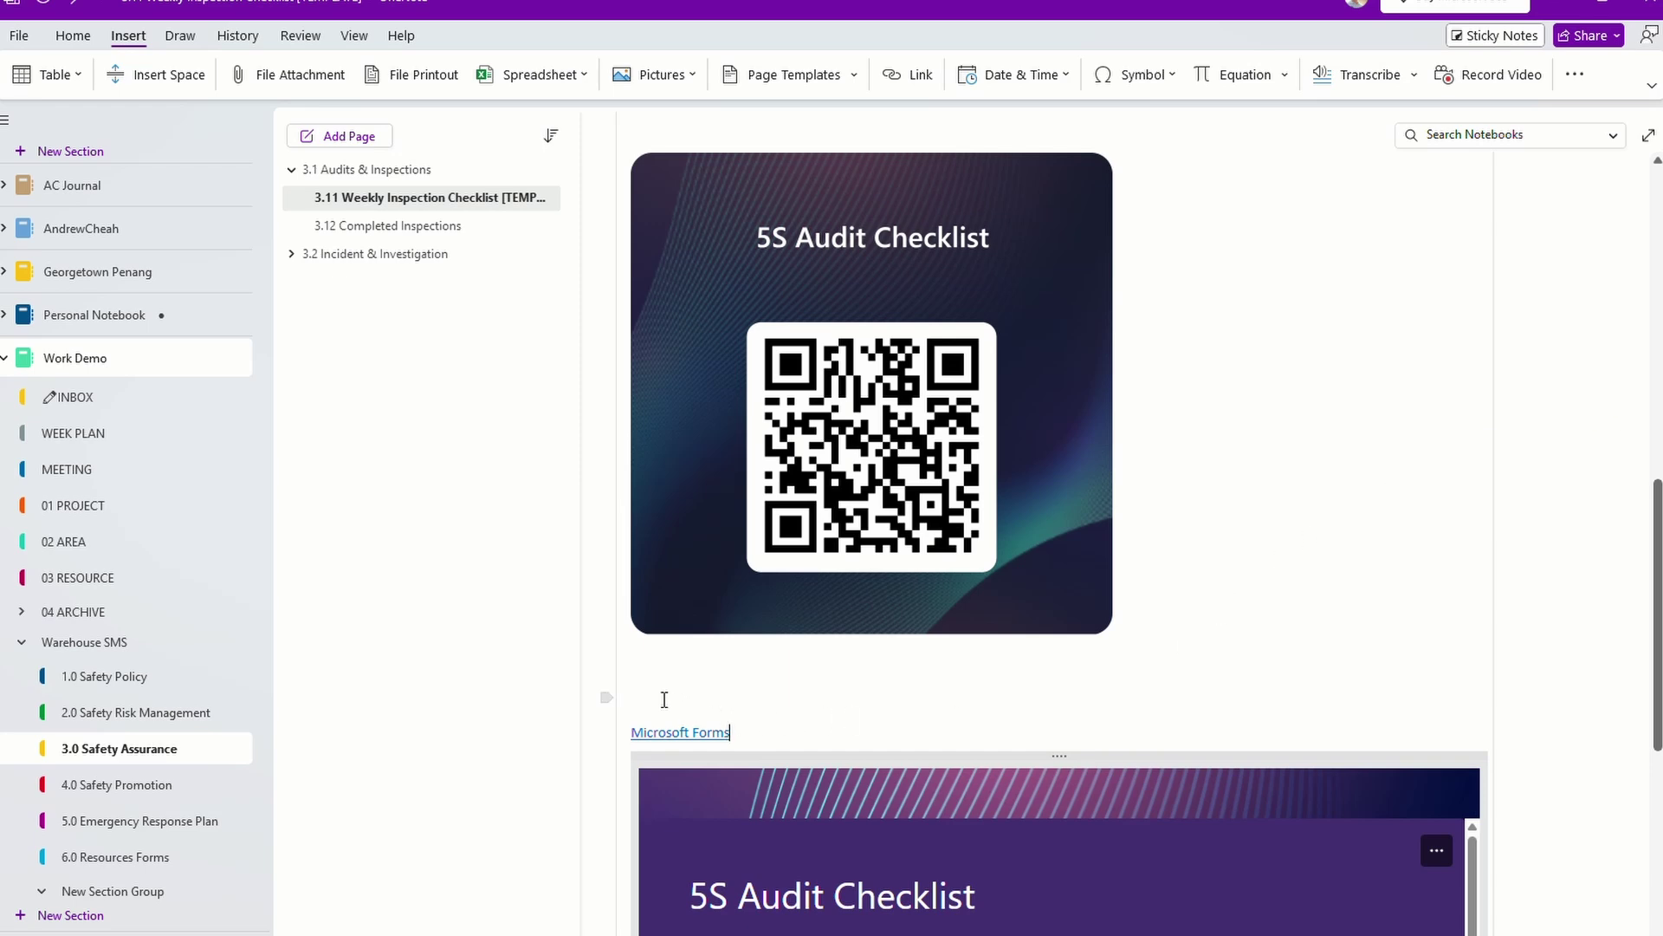
left_click_drag(648, 699, 814, 843)
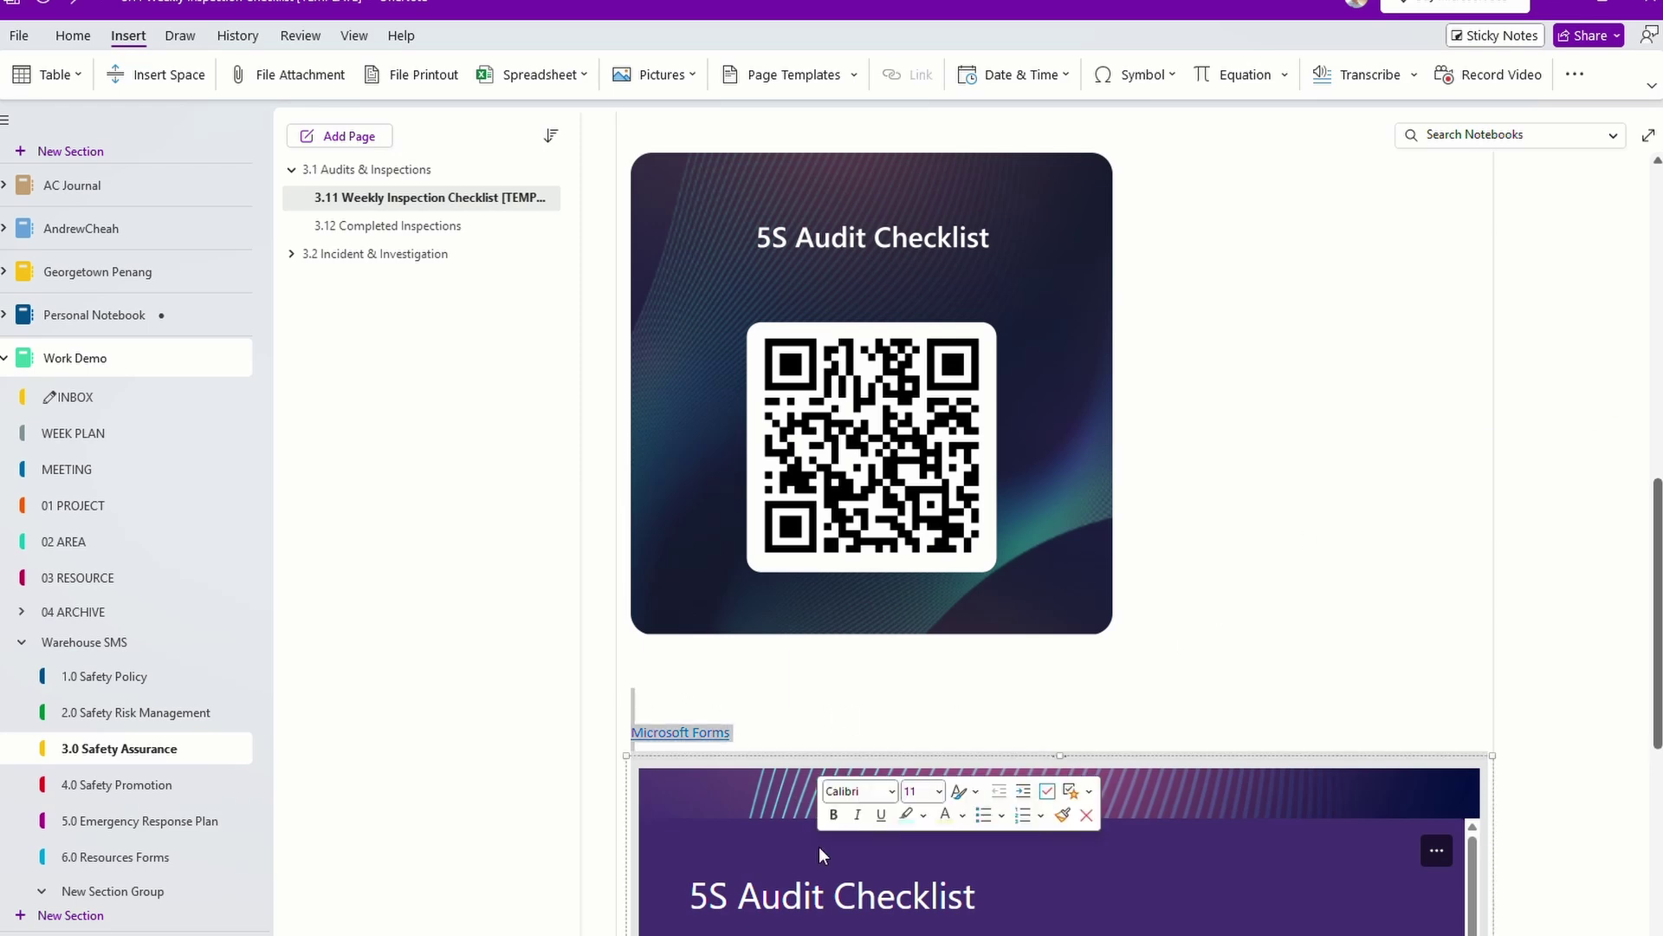
key("ctrl+x")
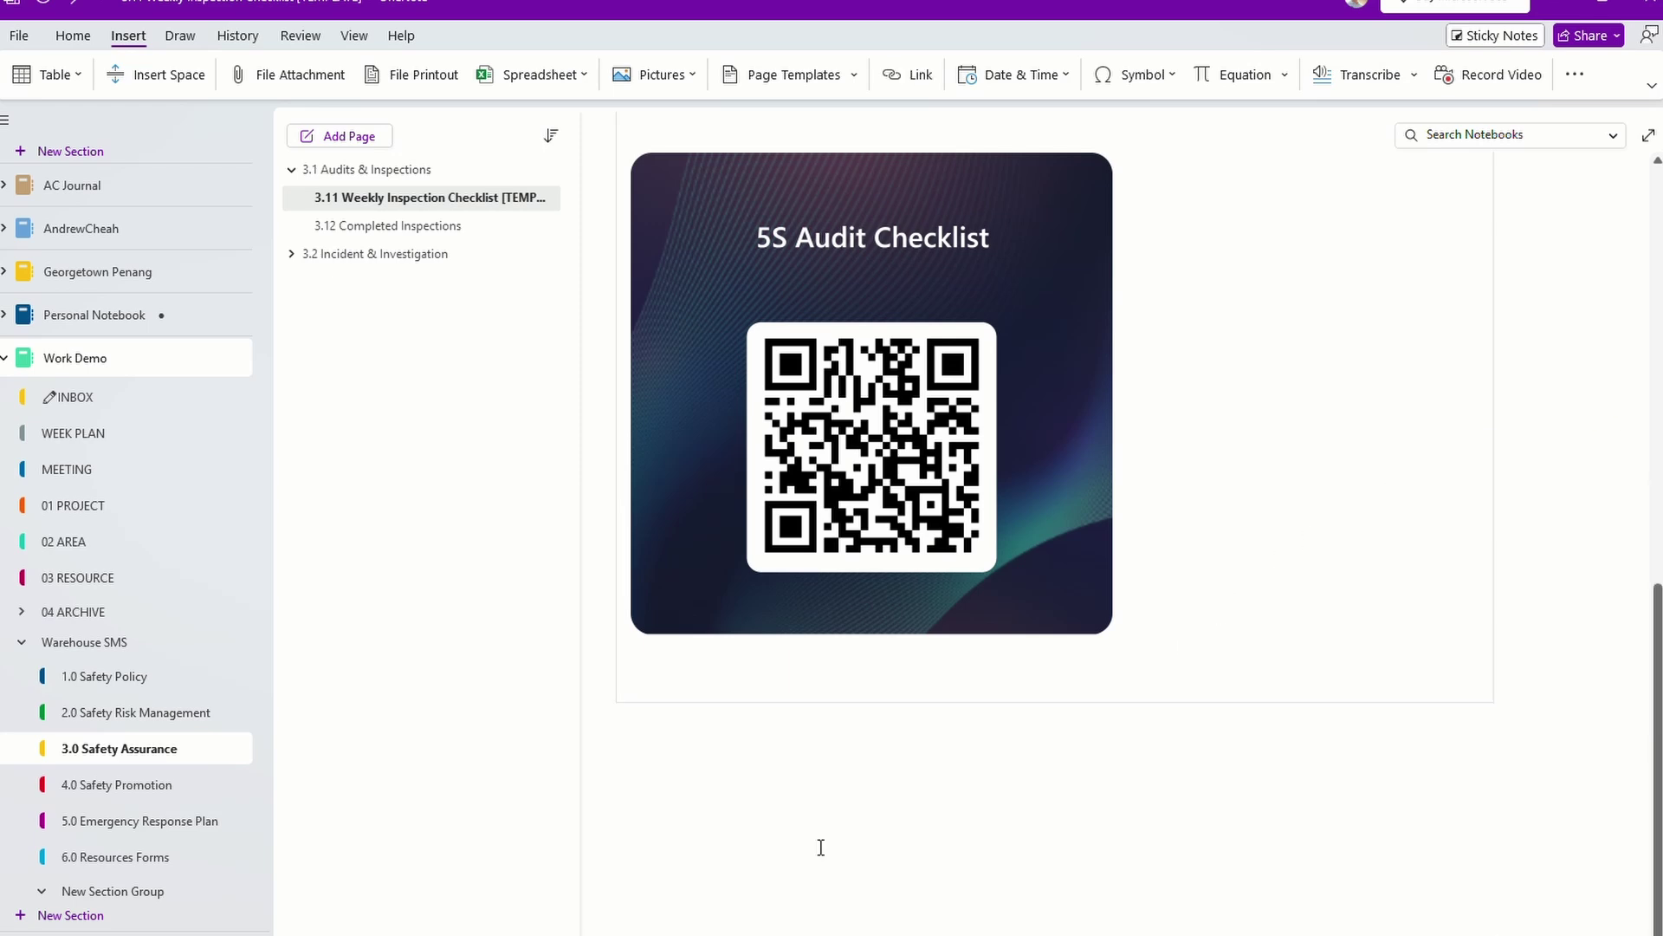
key("ctrl+v")
scroll(934, 258, "down", 5)
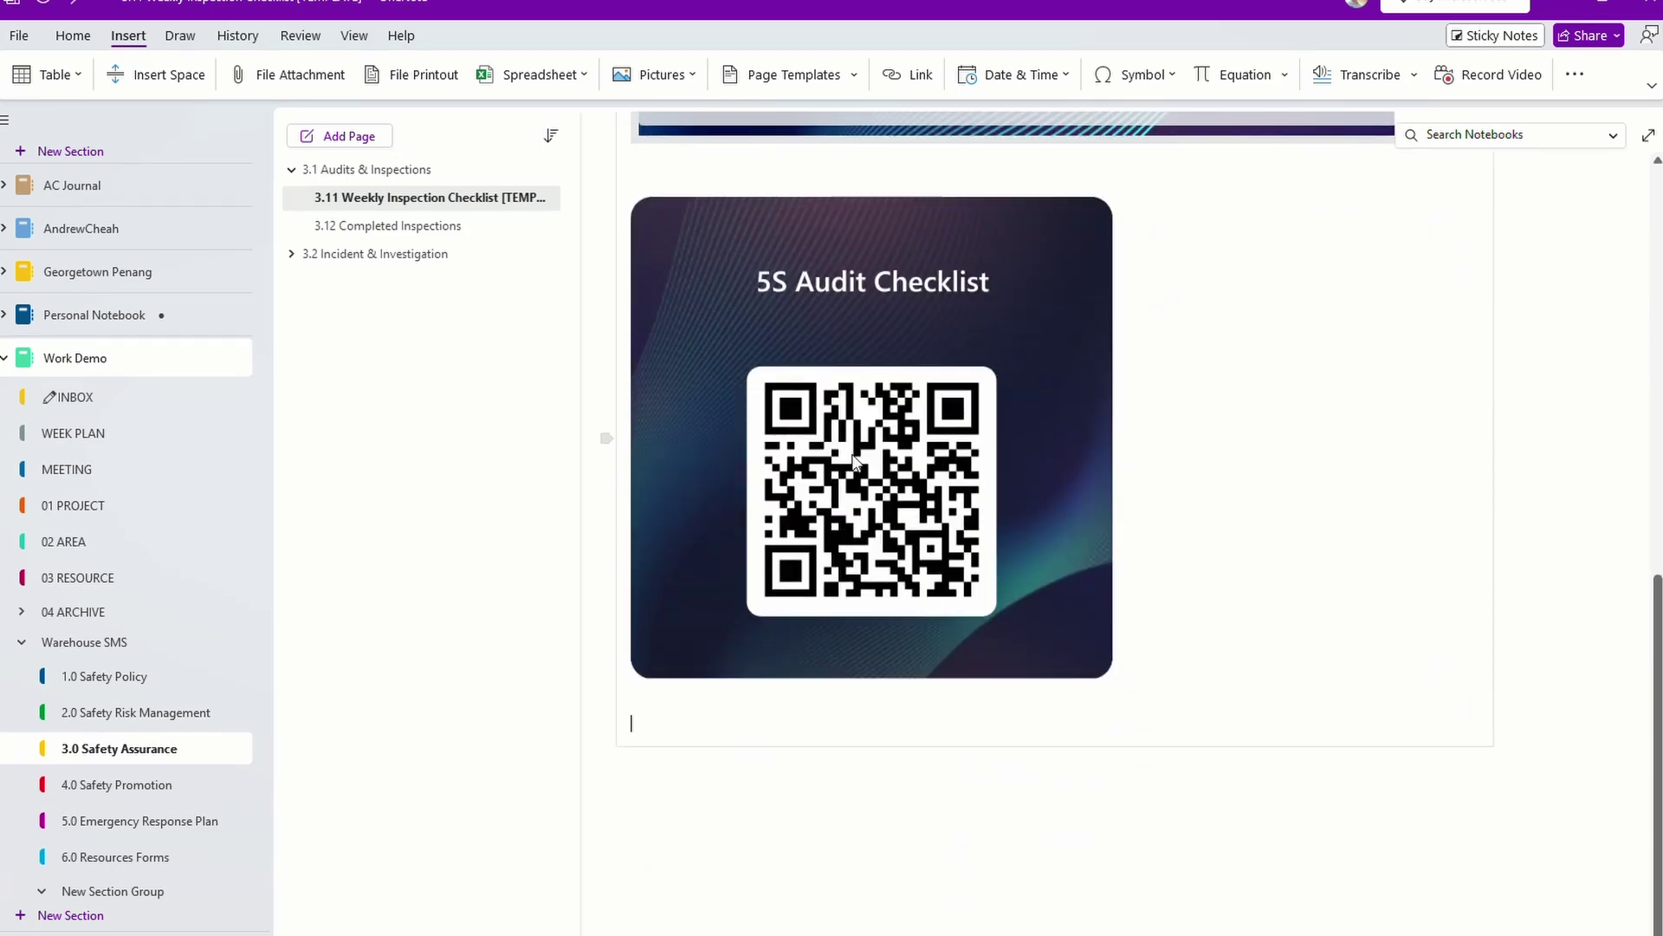
scroll(1020, 454, "up", 7)
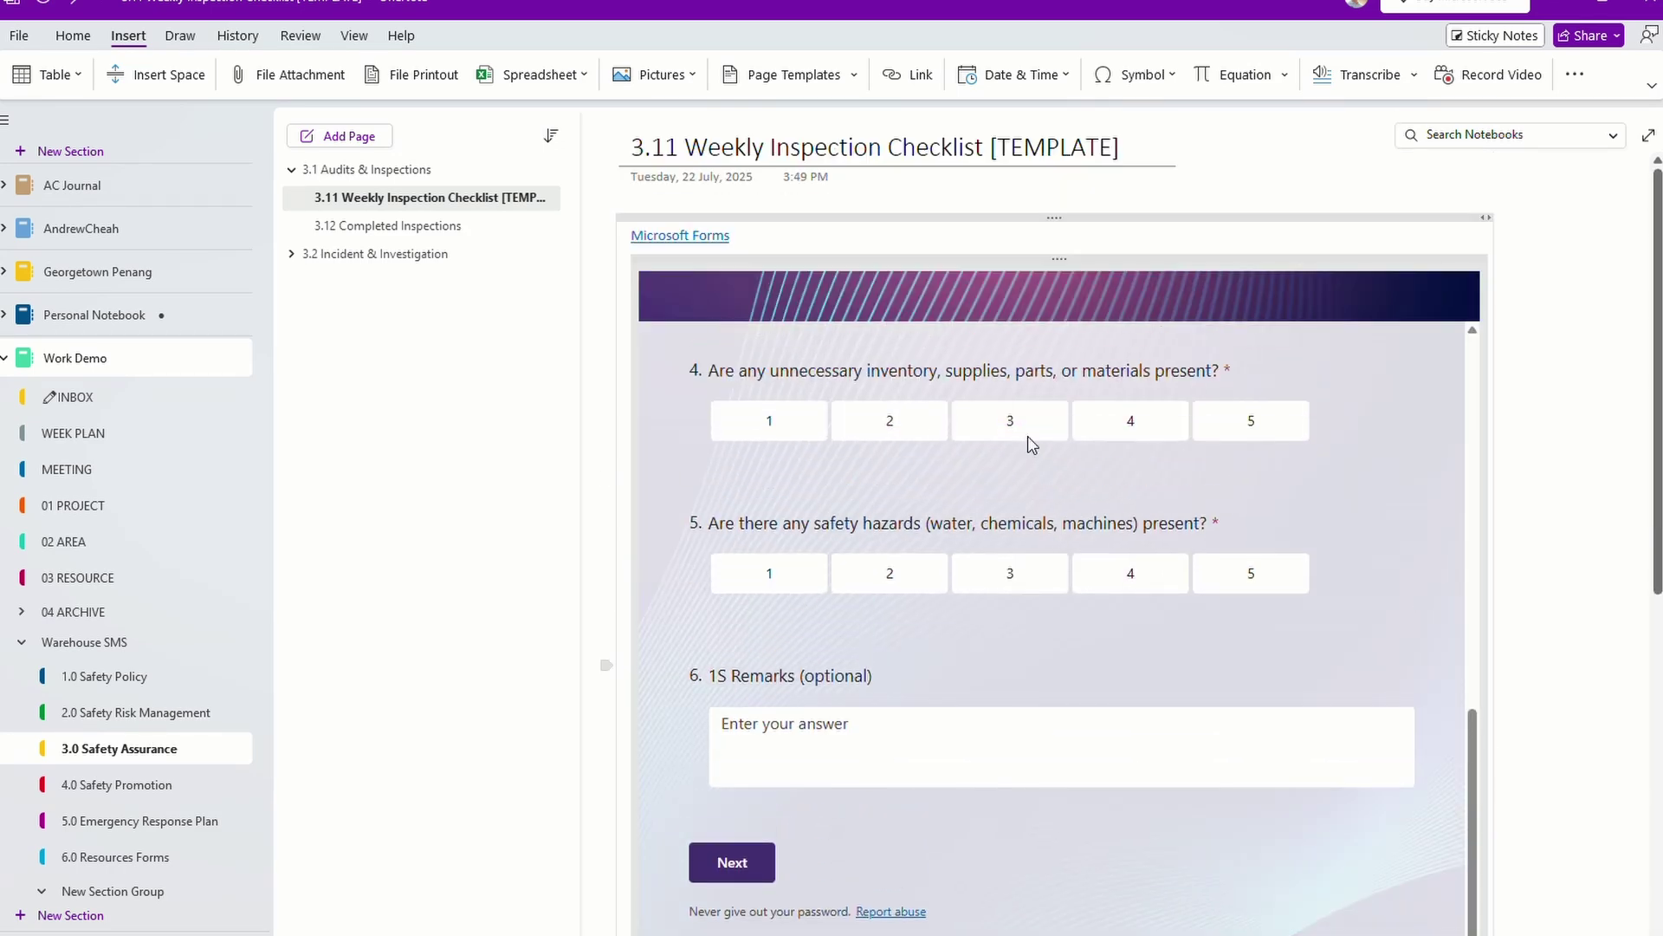
scroll(1028, 435, "up", 3)
scroll(1027, 435, "up", 2)
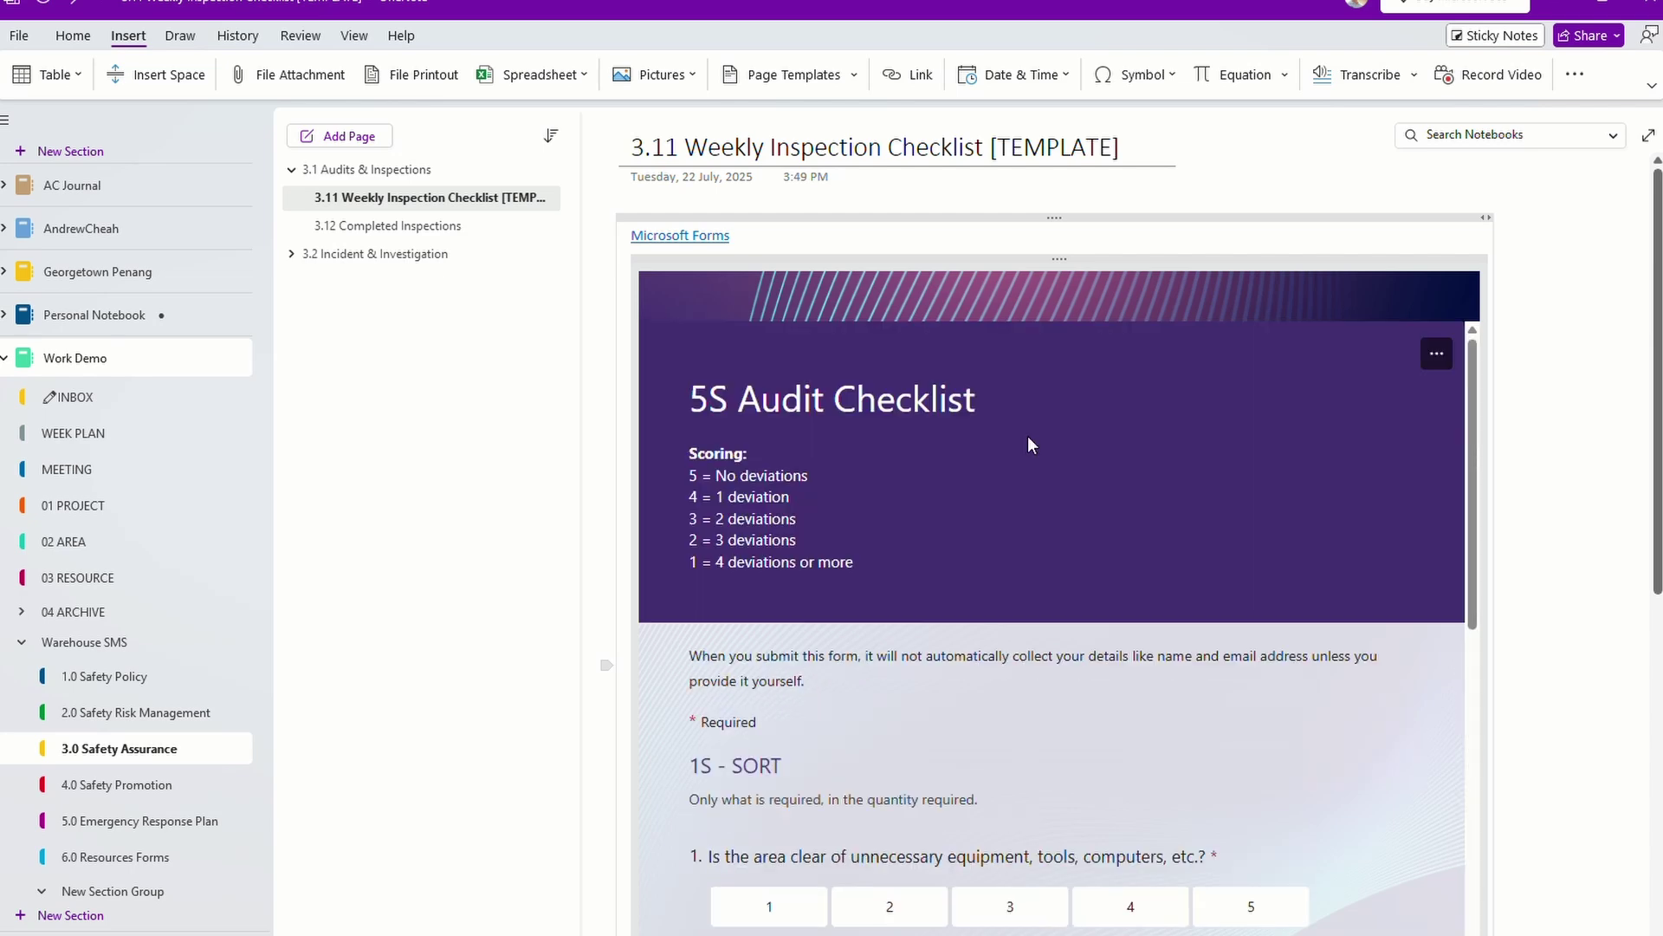
scroll(1027, 435, "down", 4)
scroll(1559, 408, "down", 10)
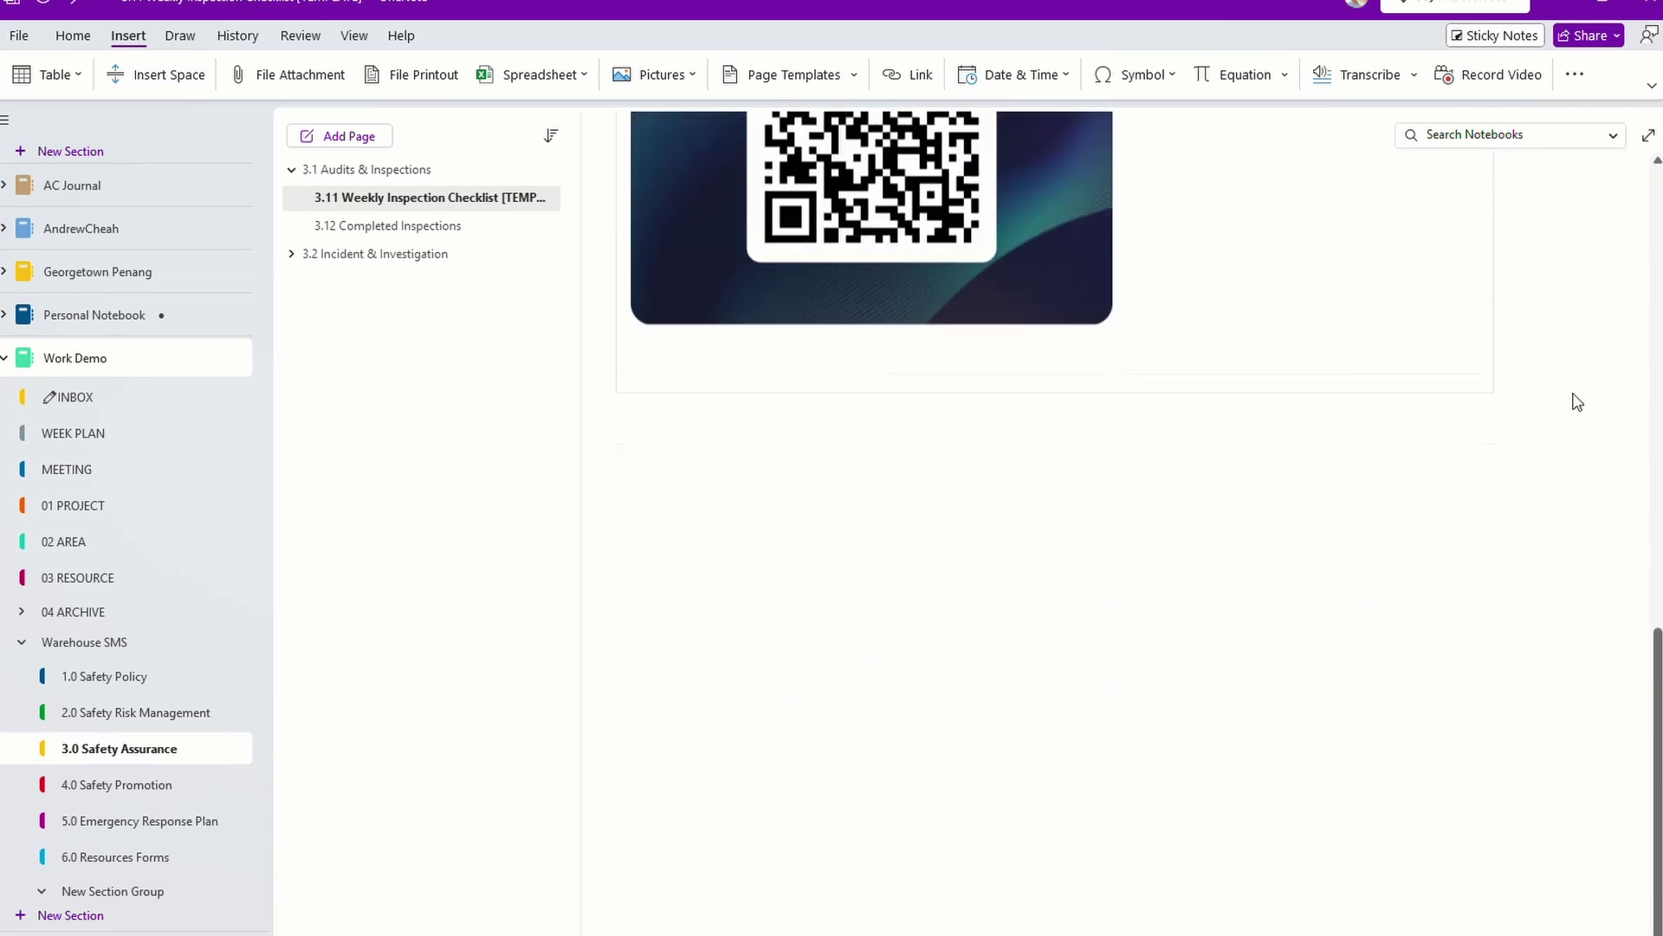
scroll(1574, 398, "up", 3)
scroll(1574, 400, "down", 1)
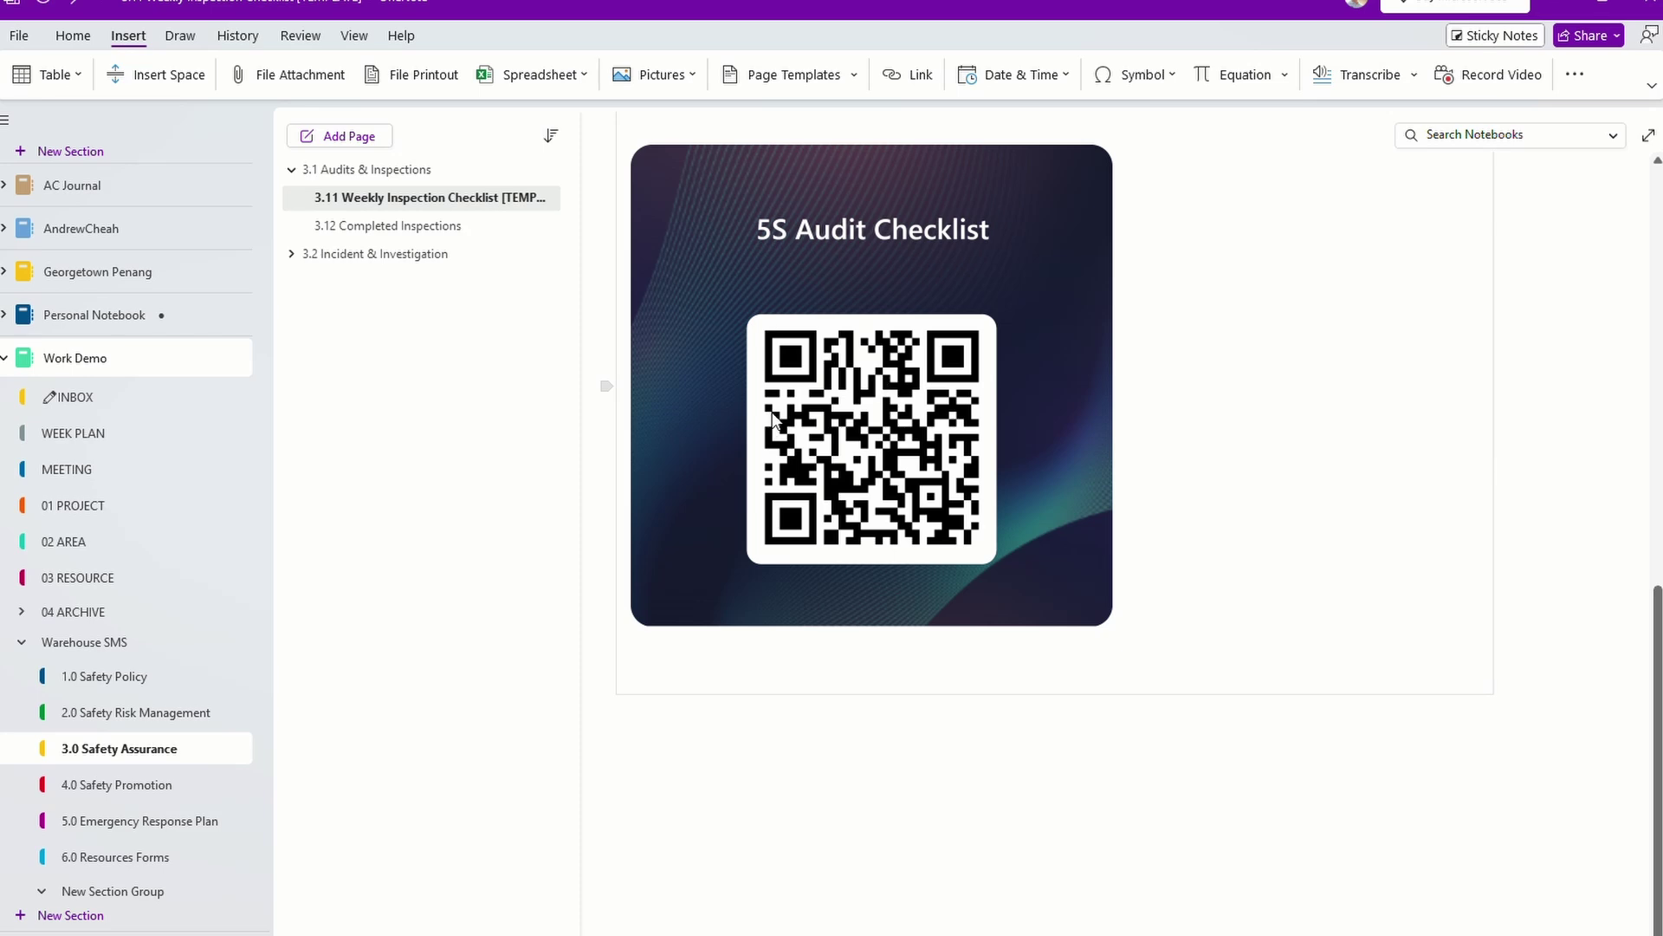
scroll(912, 394, "up", 8)
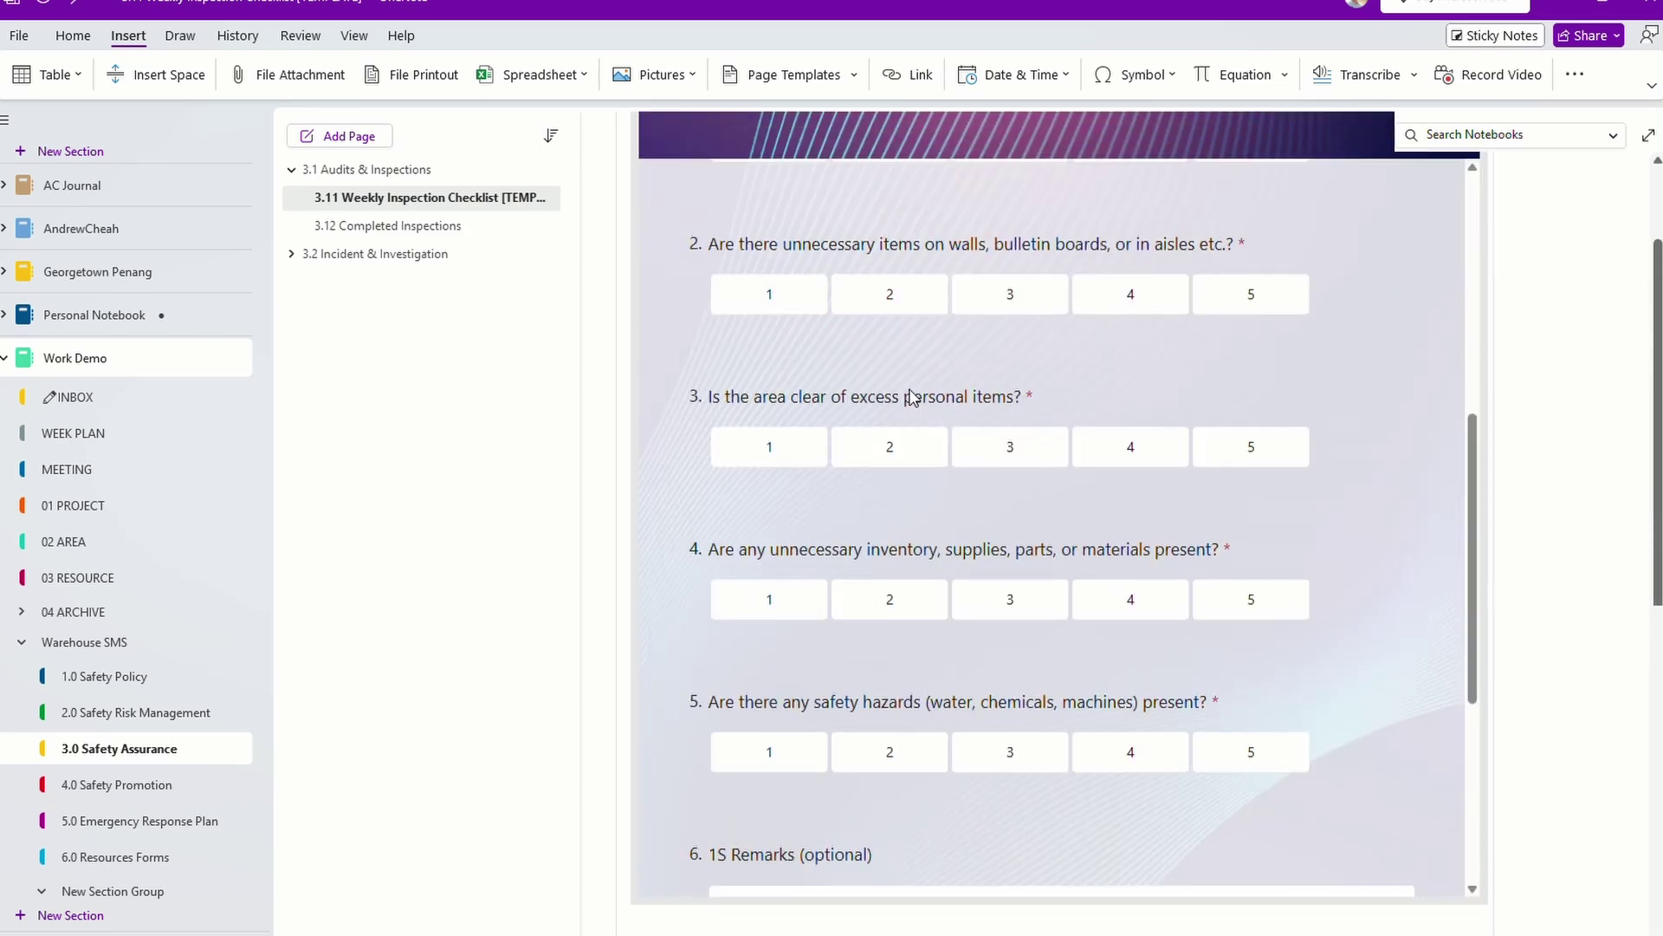
scroll(912, 394, "down", 8)
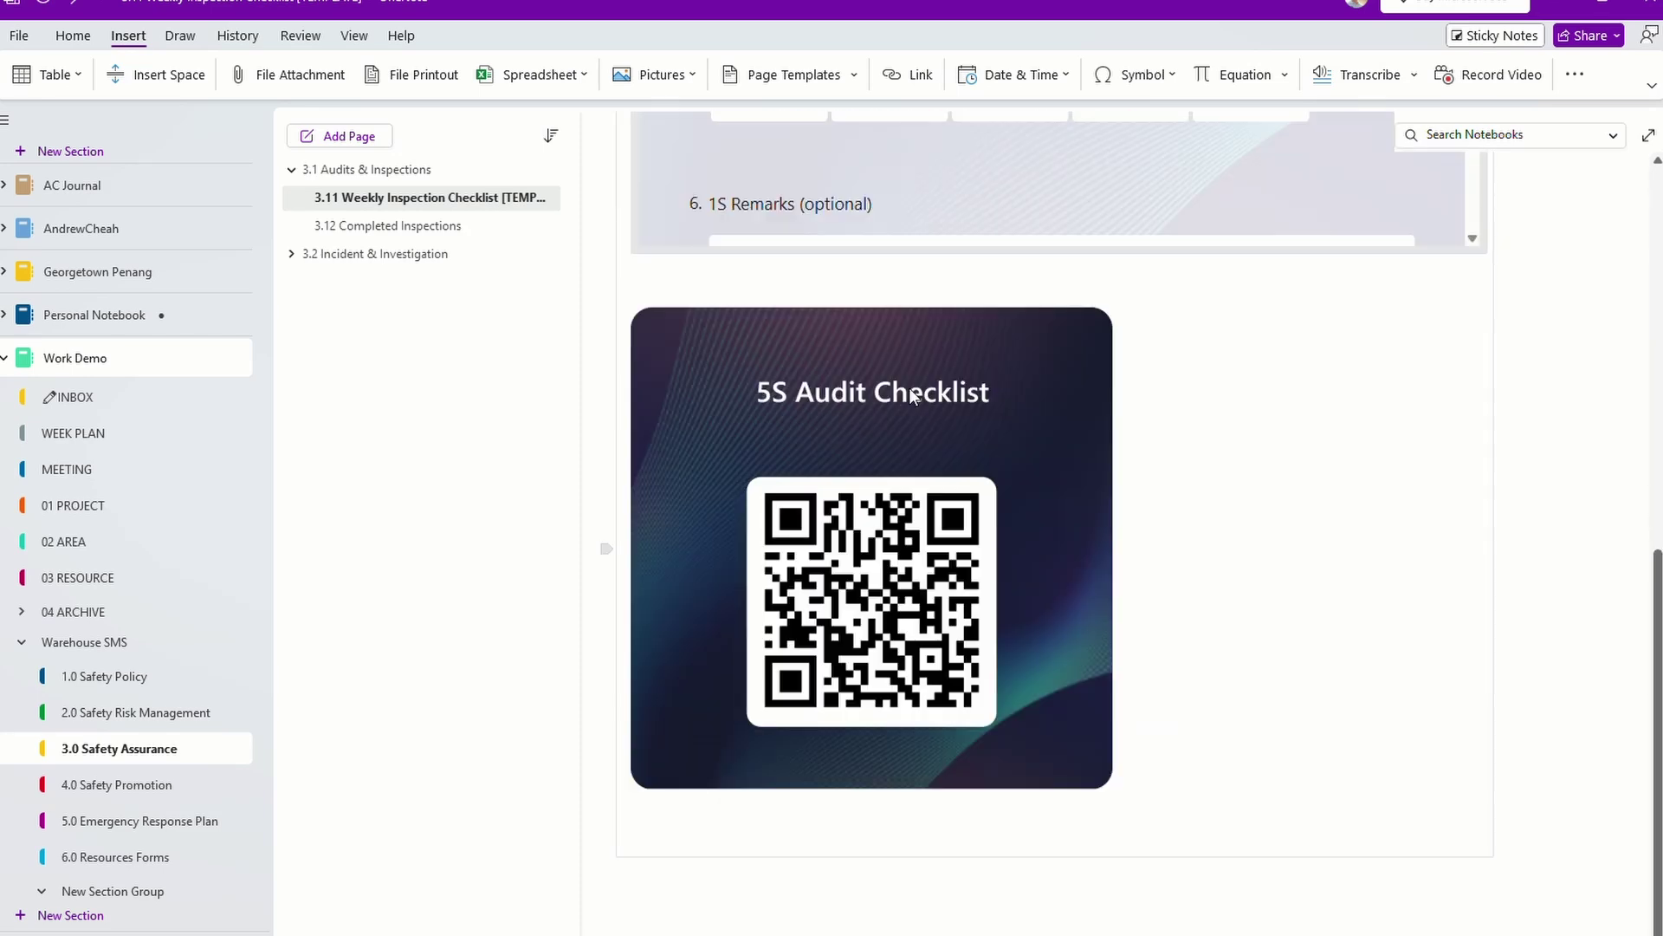
scroll(912, 394, "up", 4)
scroll(975, 667, "down", 8)
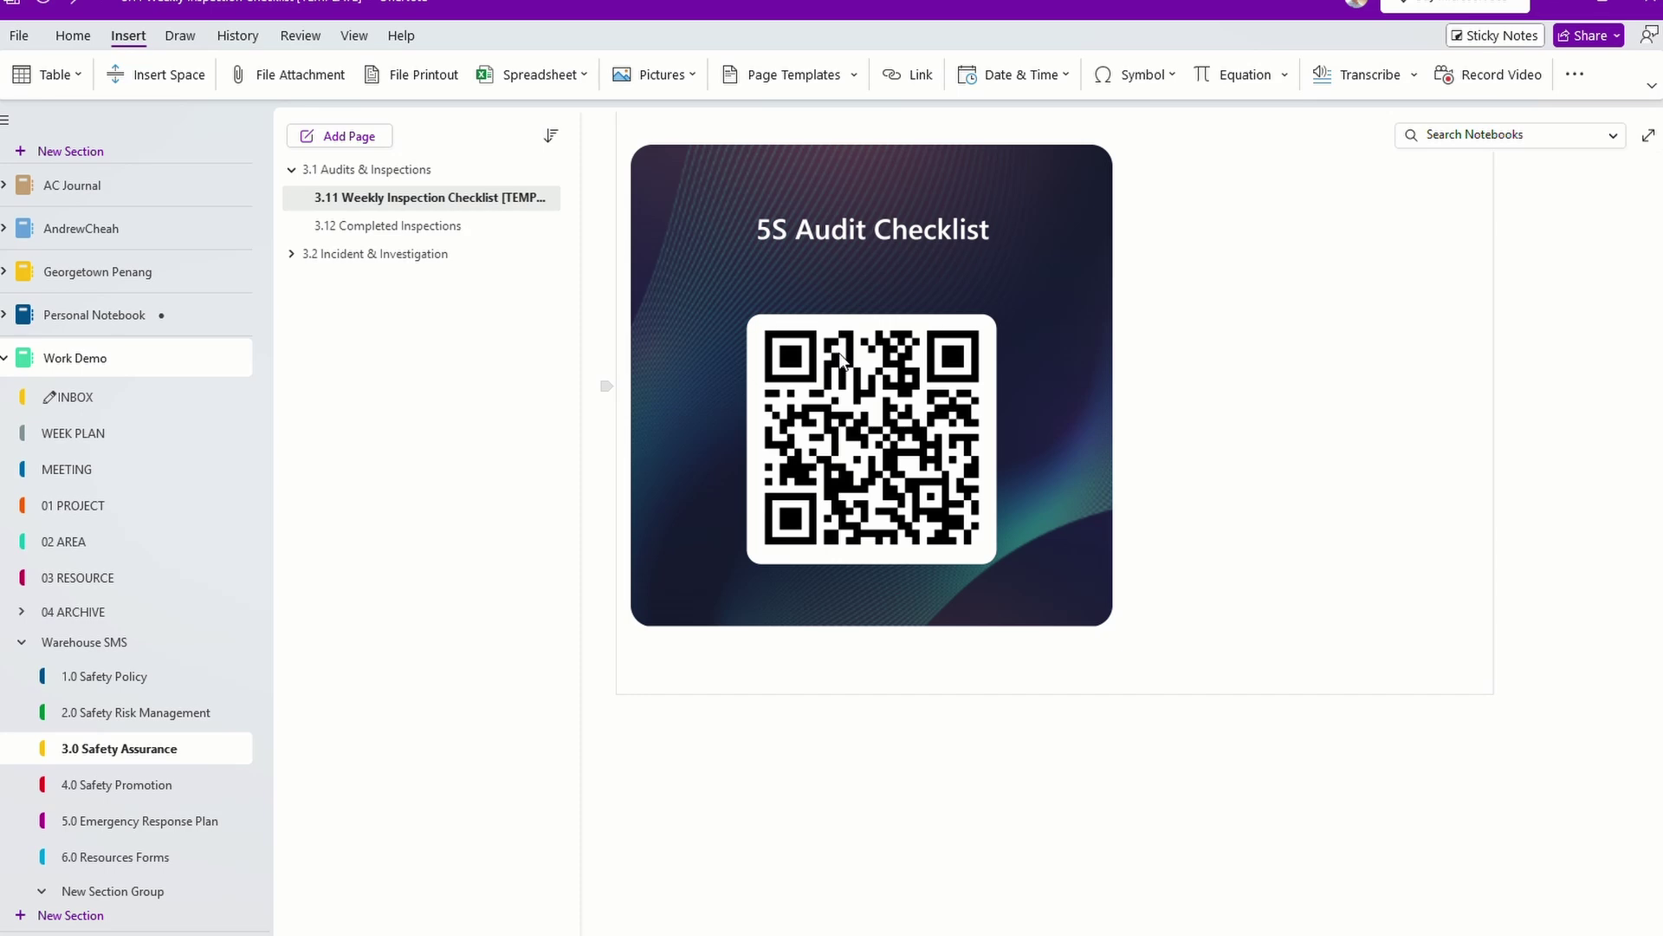
scroll(1274, 408, "up", 4)
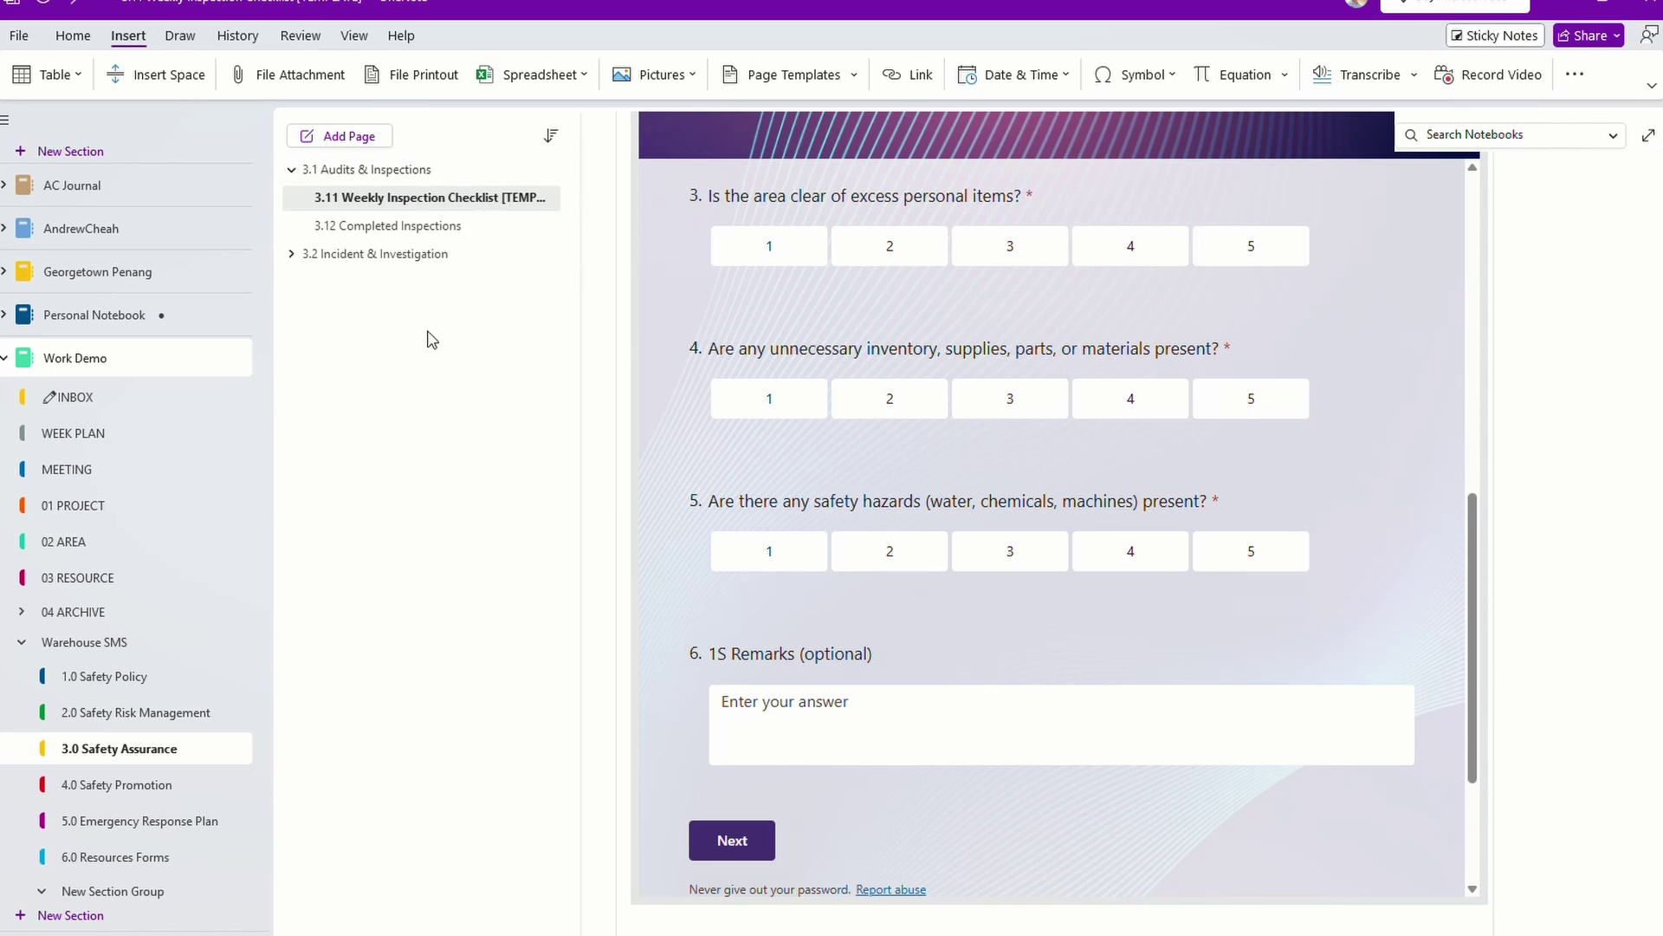
On page 3.12 Completed Inspections, review the 5S form summary: 22 responses and average ratings per question.
left_click(427, 227)
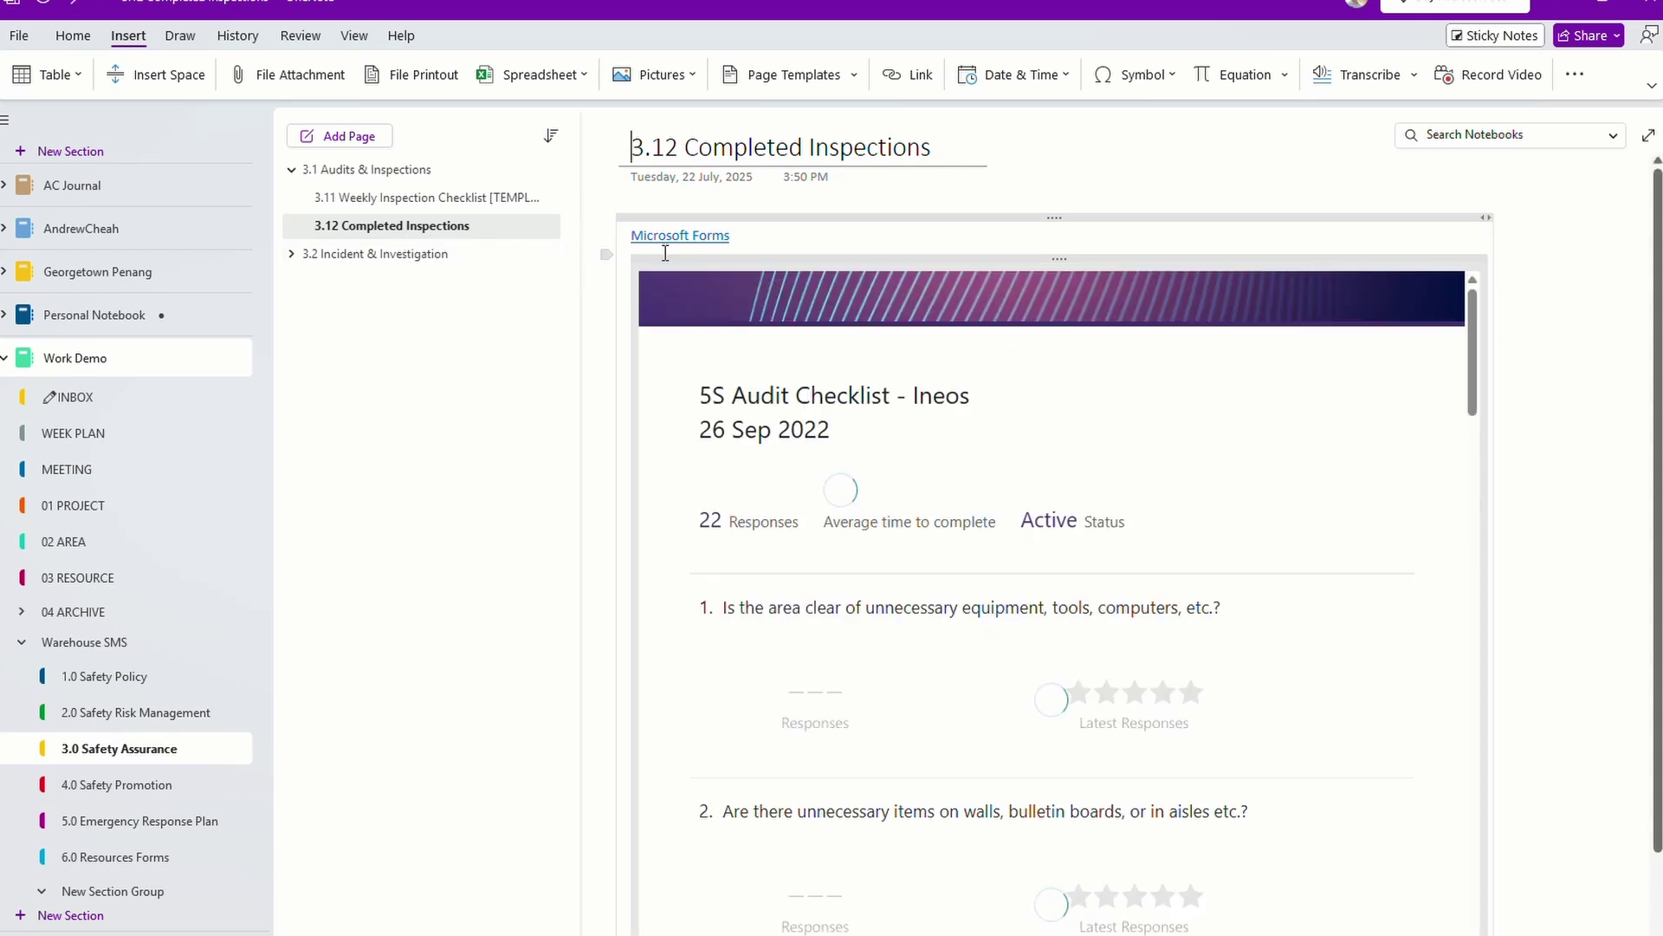
scroll(1255, 512, "down", 10)
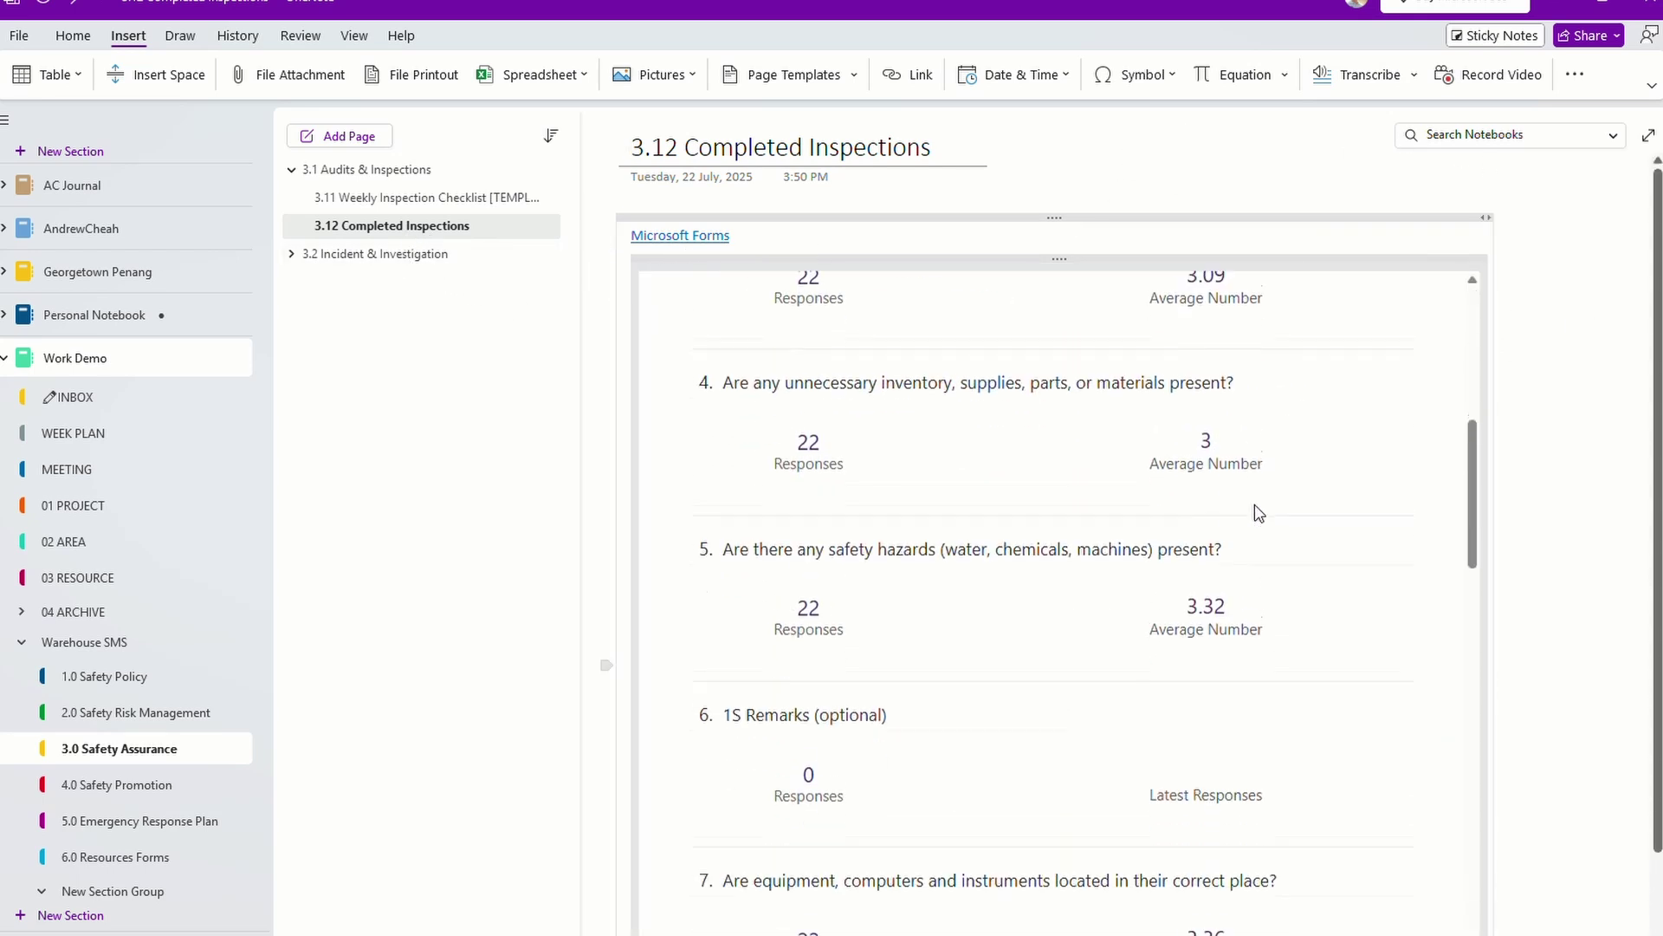
scroll(1256, 512, "down", 20)
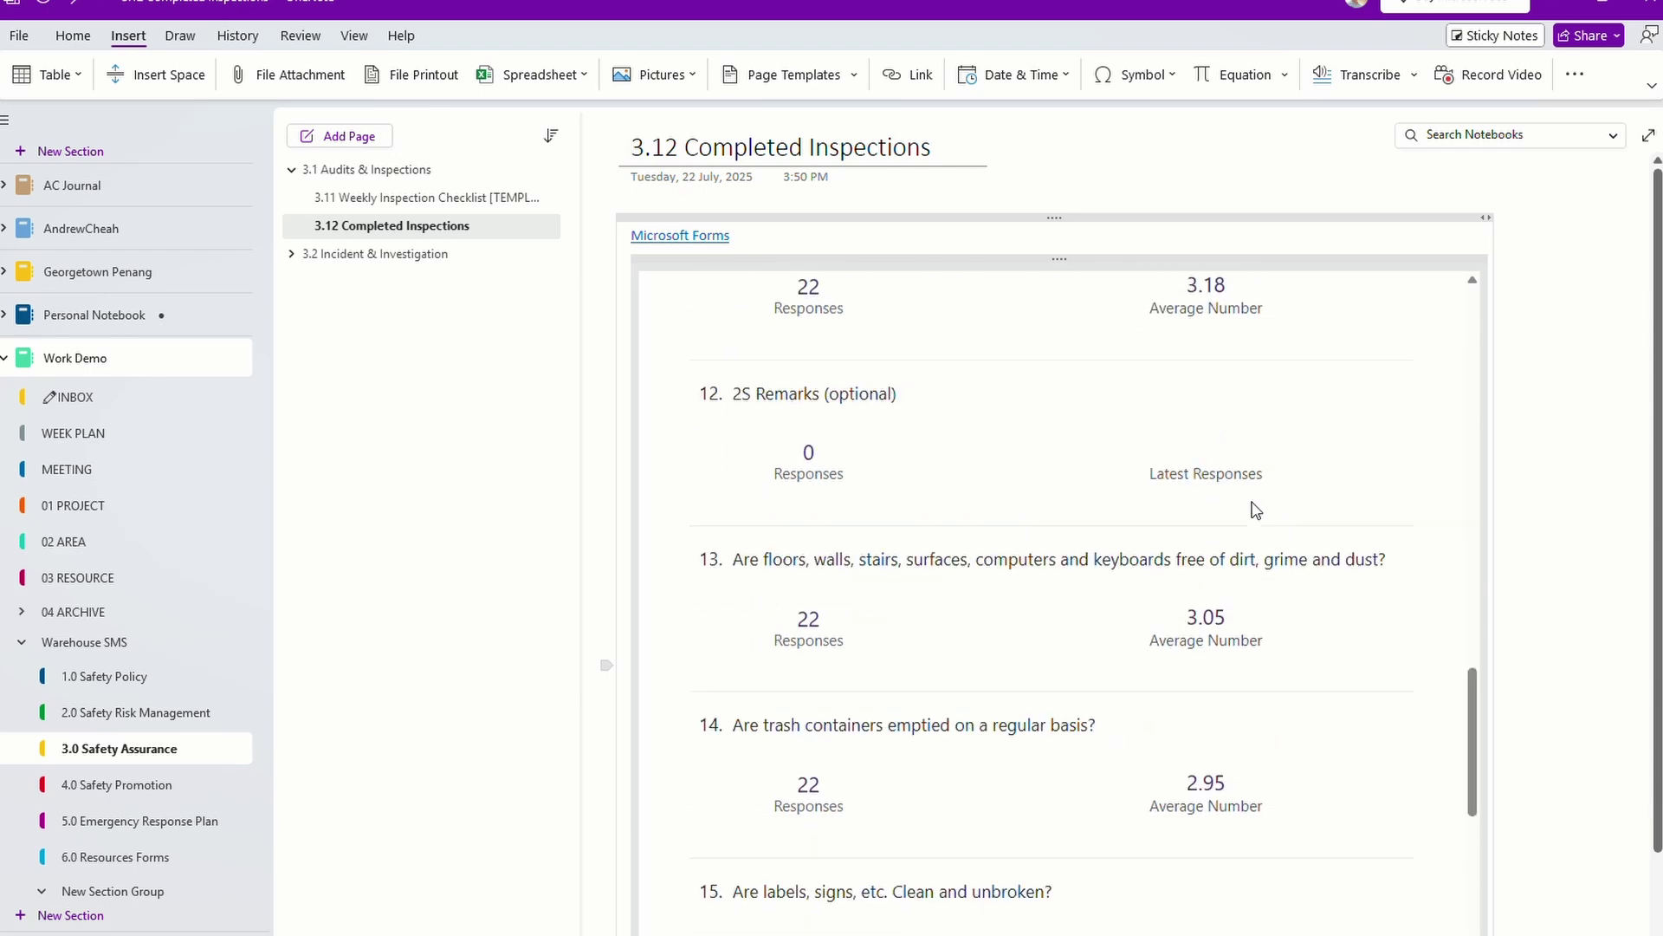
scroll(1131, 498, "down", 3)
scroll(1130, 496, "up", 5)
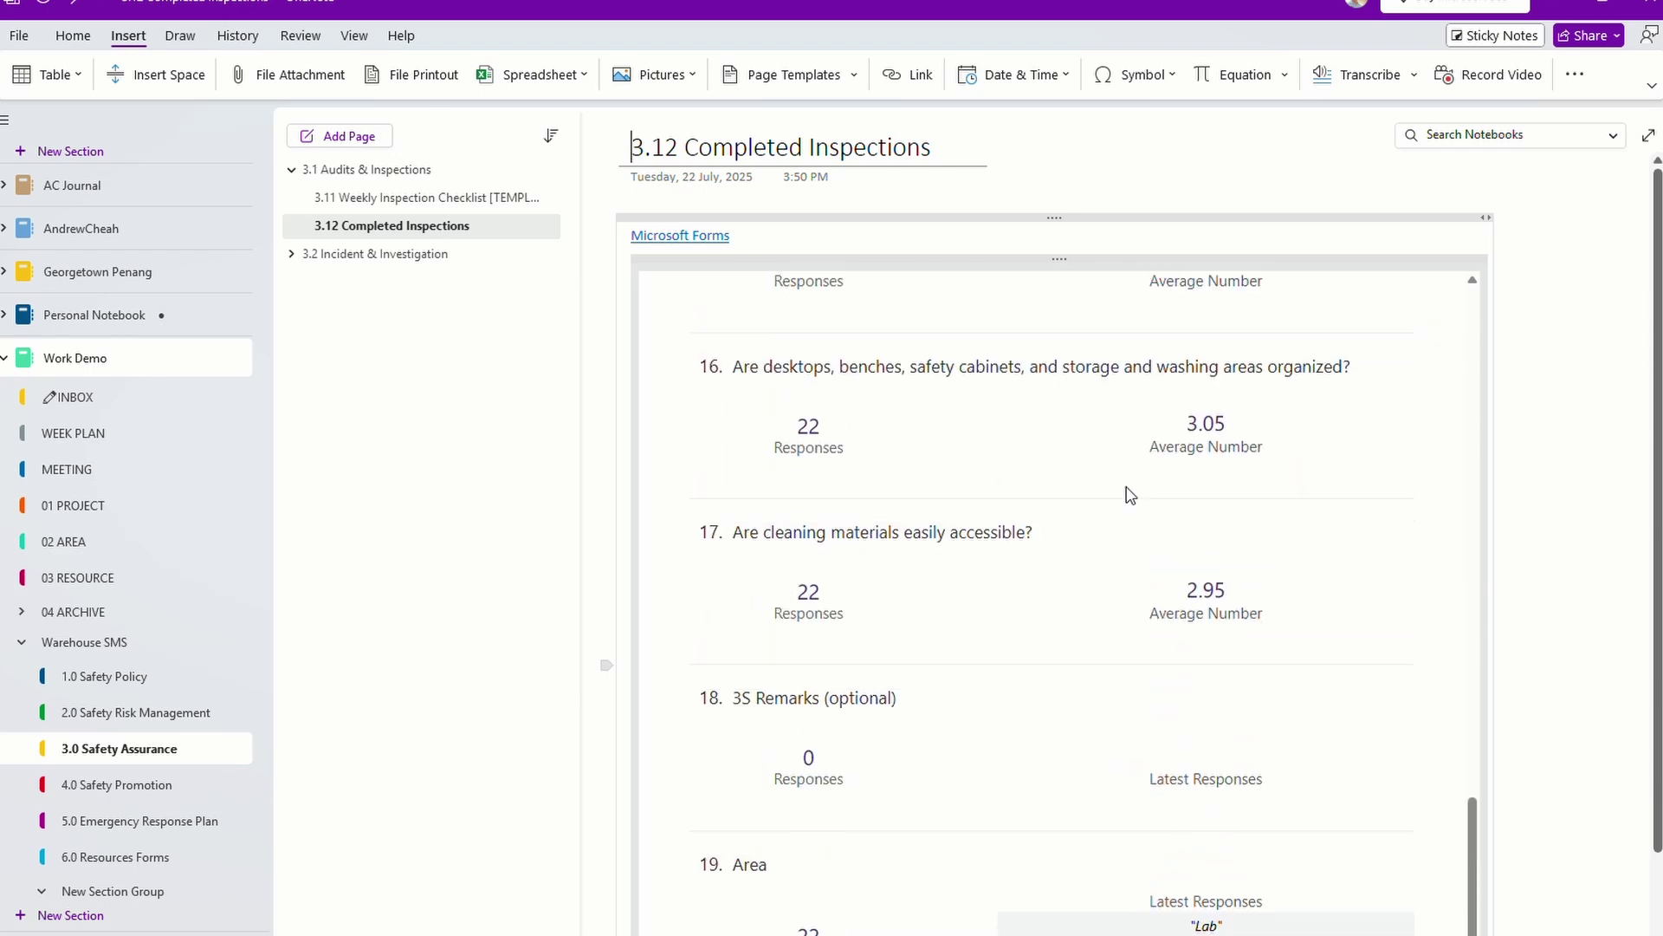
scroll(1131, 495, "down", 4)
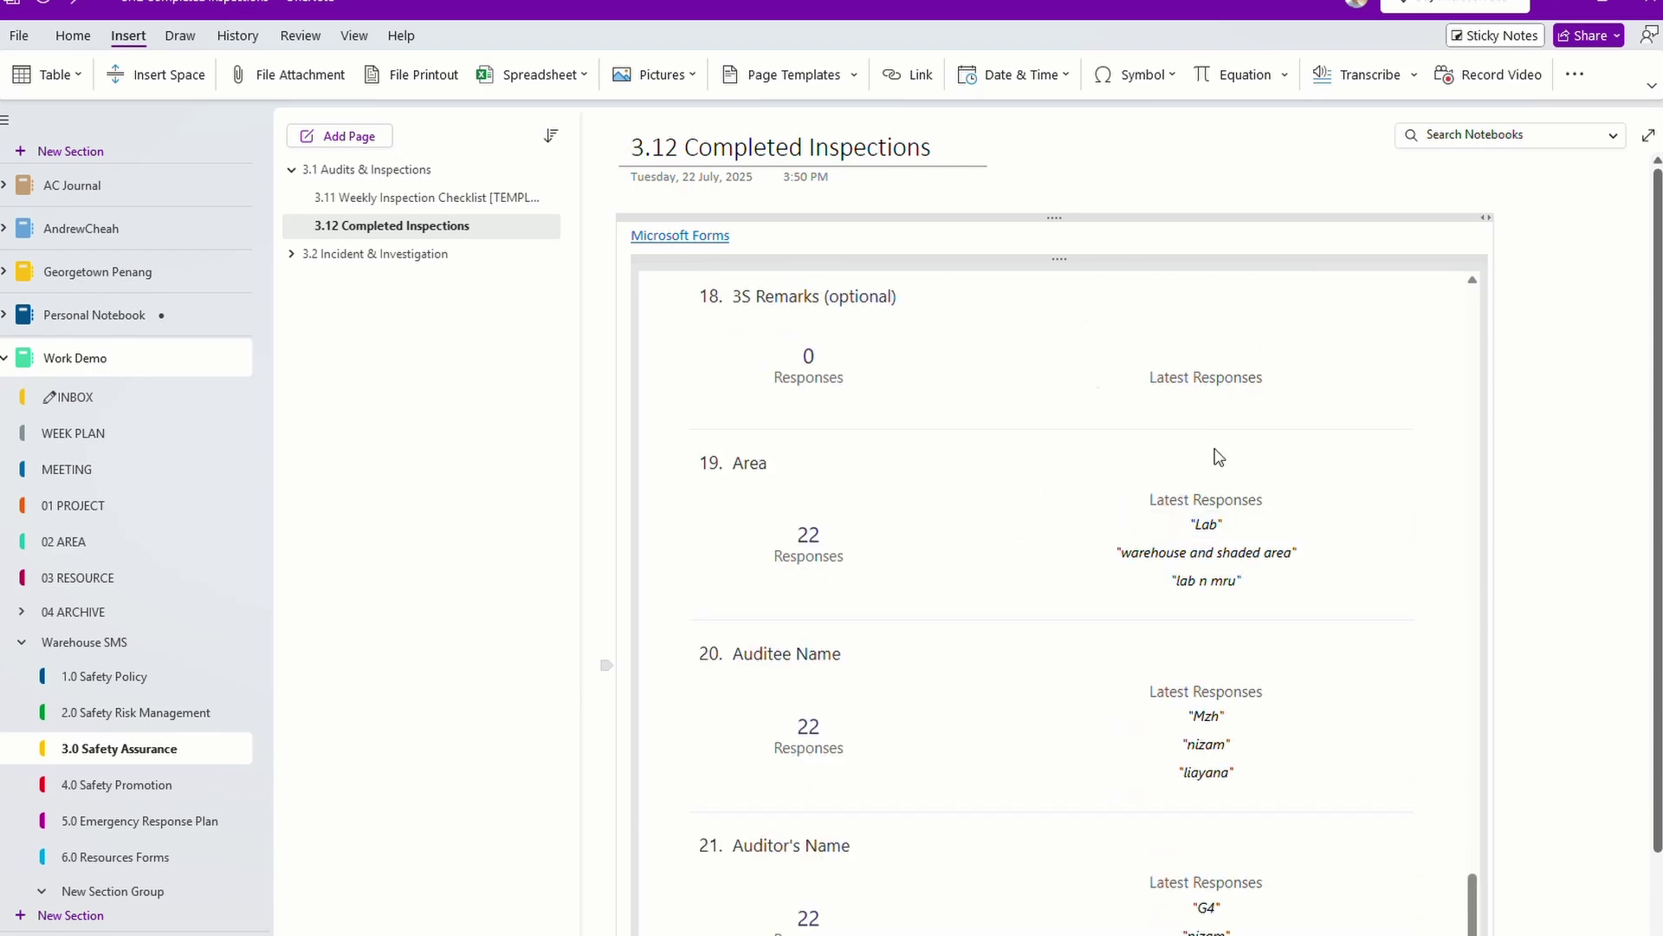
scroll(1133, 437, "up", 4)
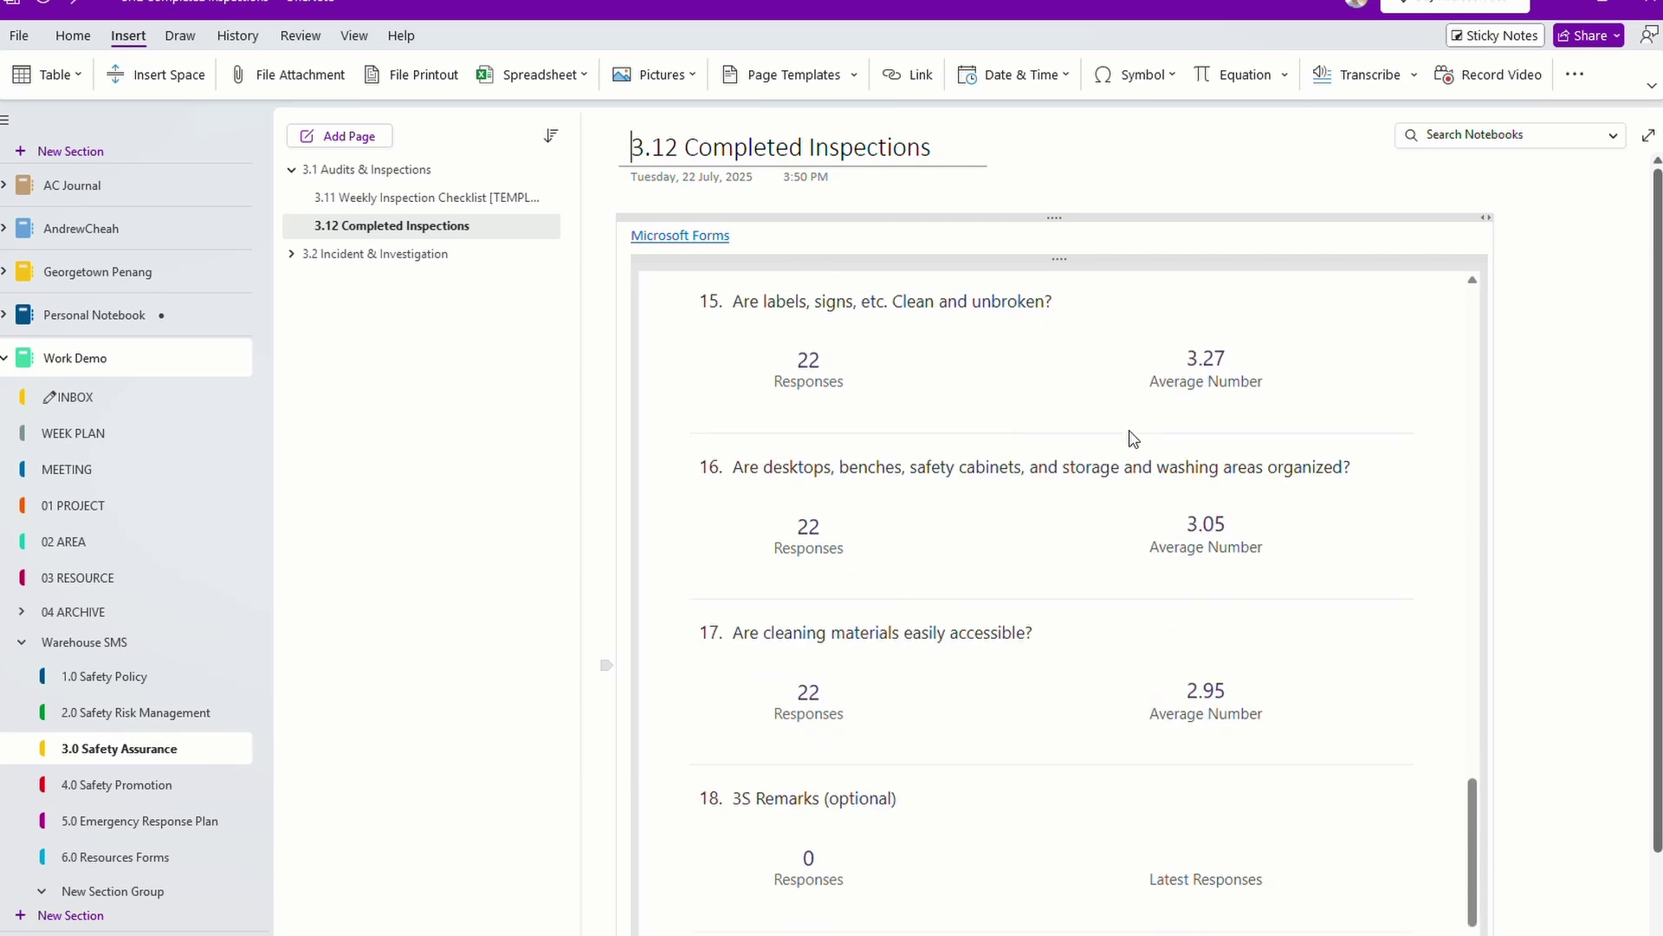
scroll(1133, 437, "down", 4)
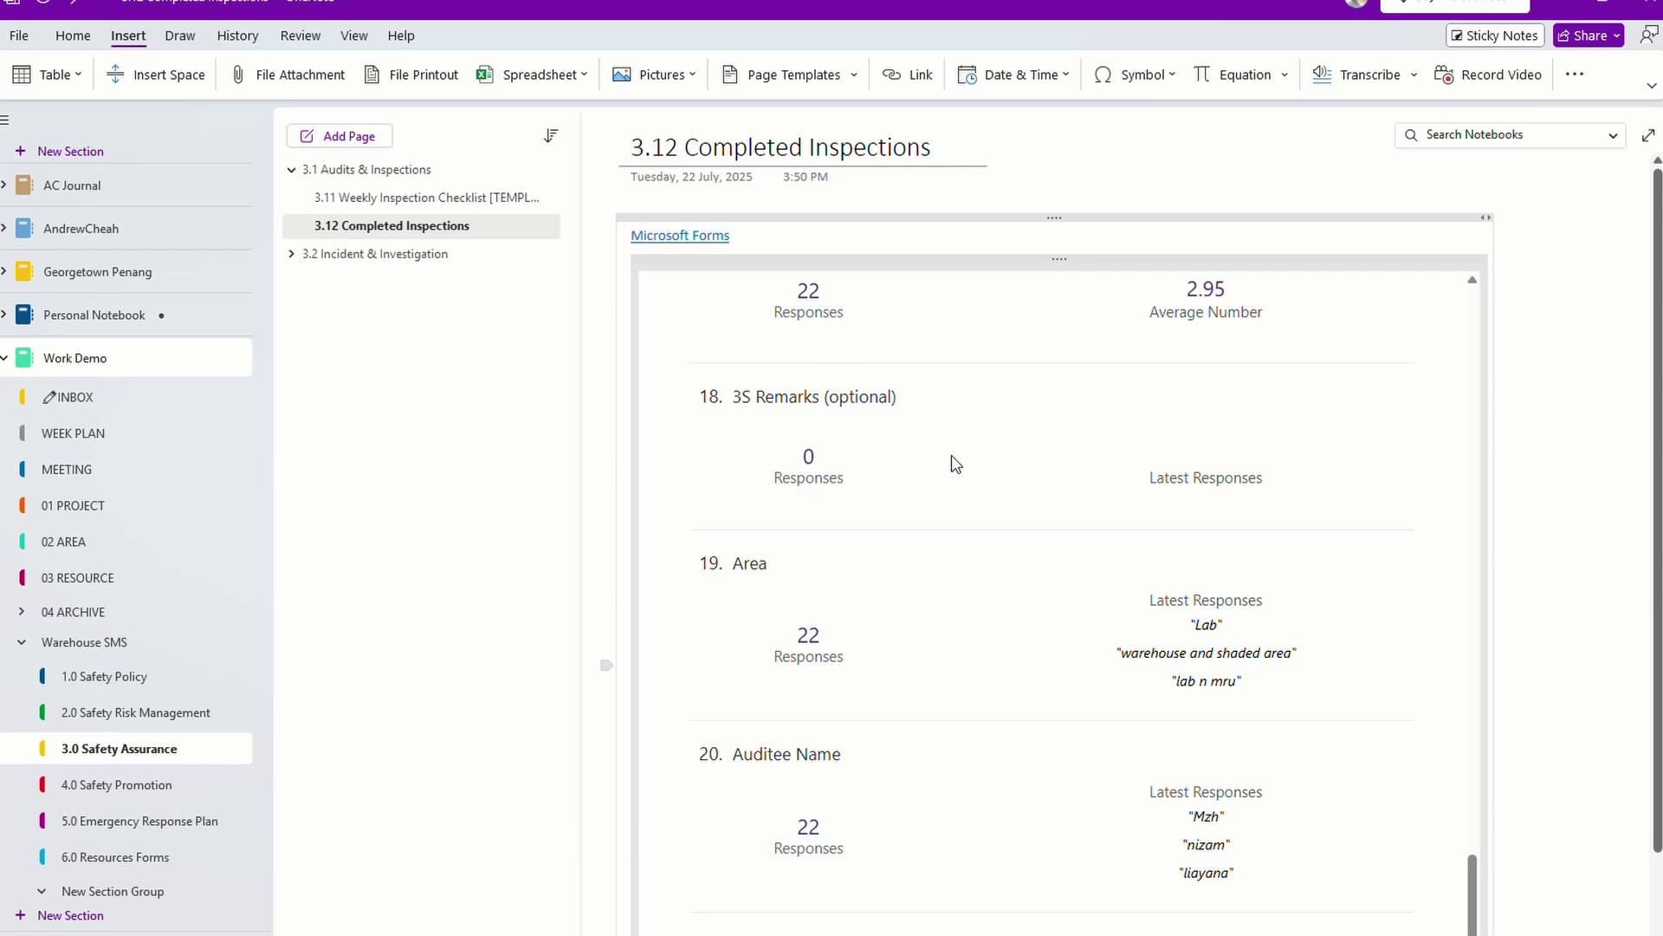
scroll(1250, 509, "up", 5)
scroll(1253, 509, "up", 3)
scroll(1253, 510, "down", 3)
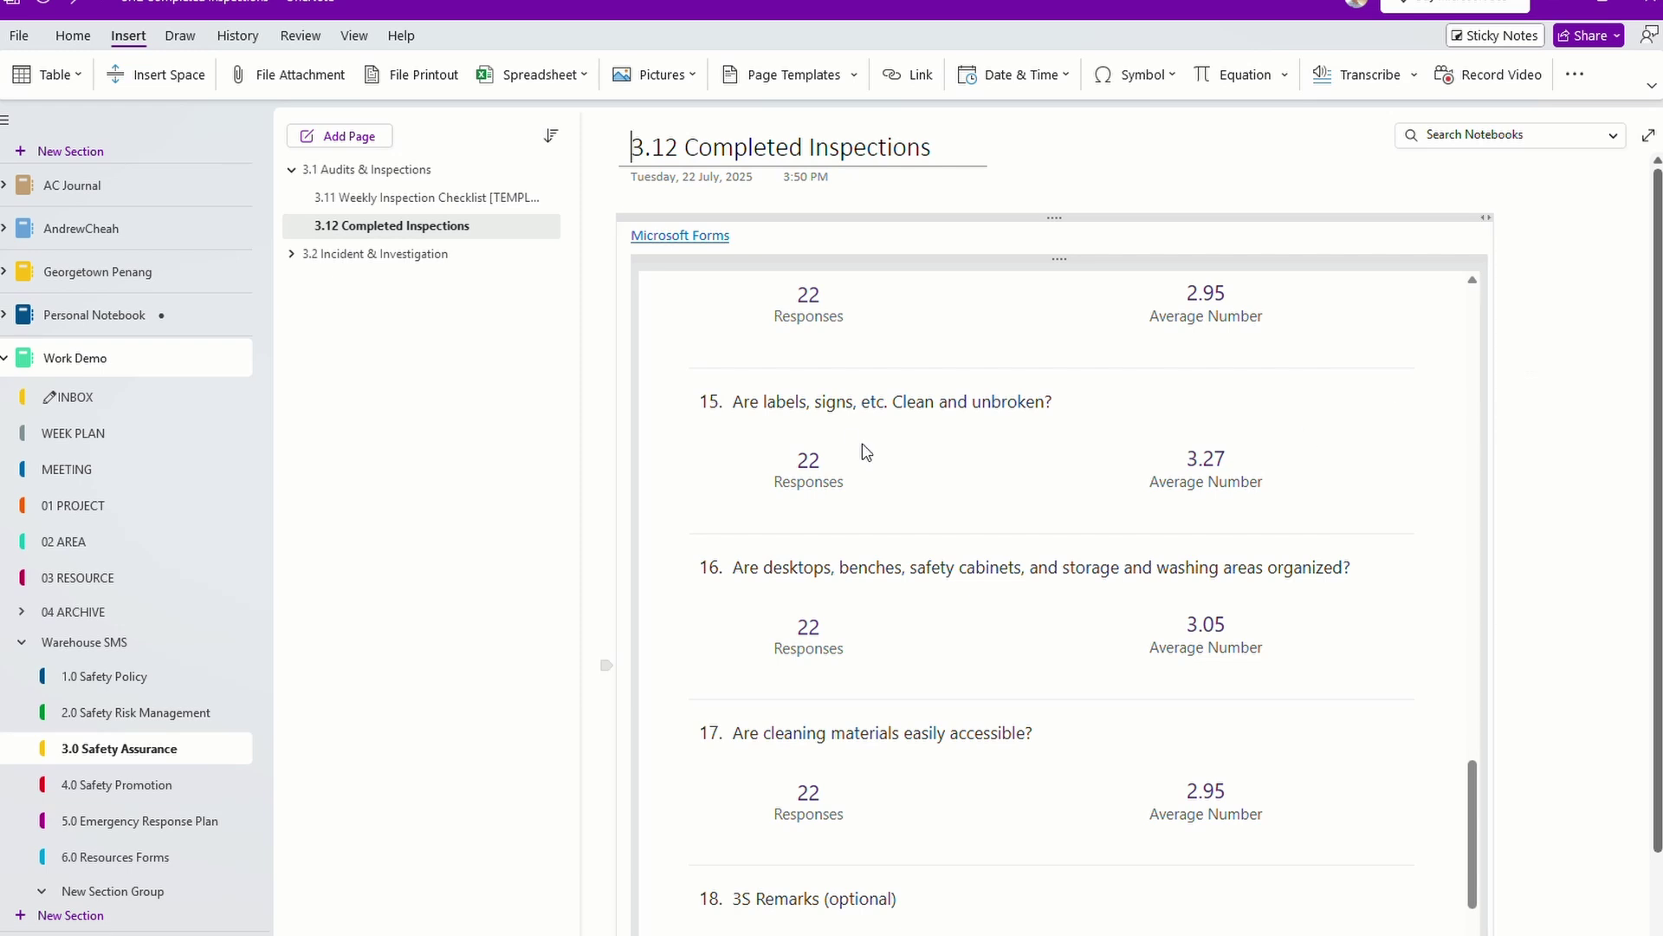
scroll(862, 451, "up", 3)
scroll(867, 452, "down", 2)
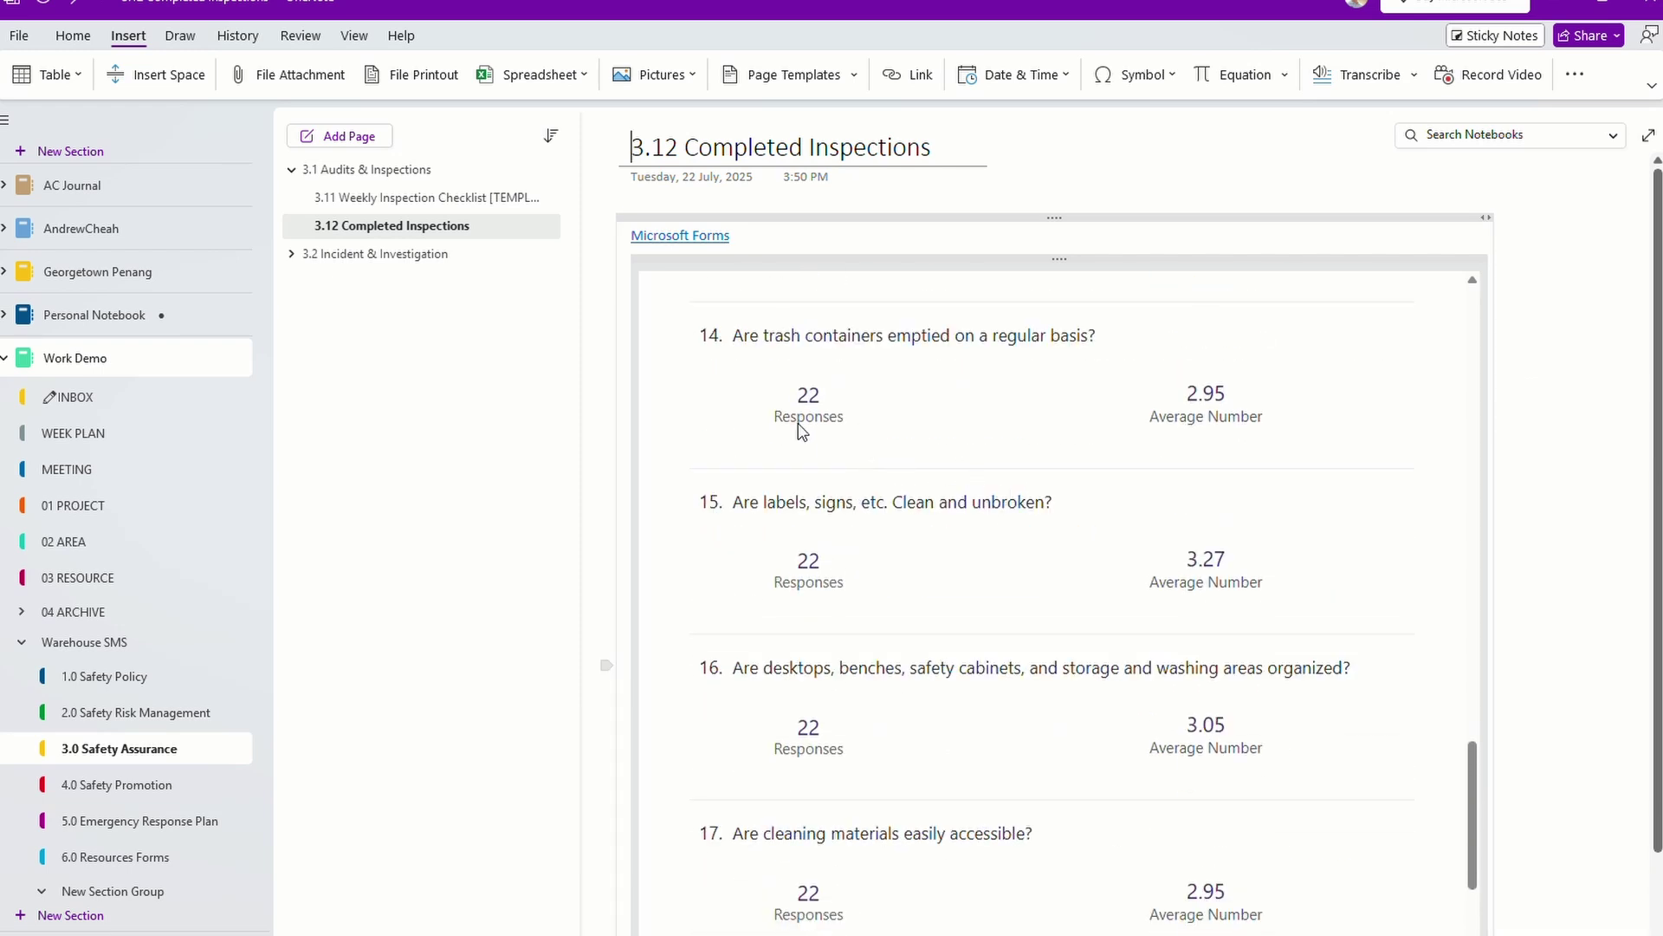
scroll(1097, 438, "up", 3)
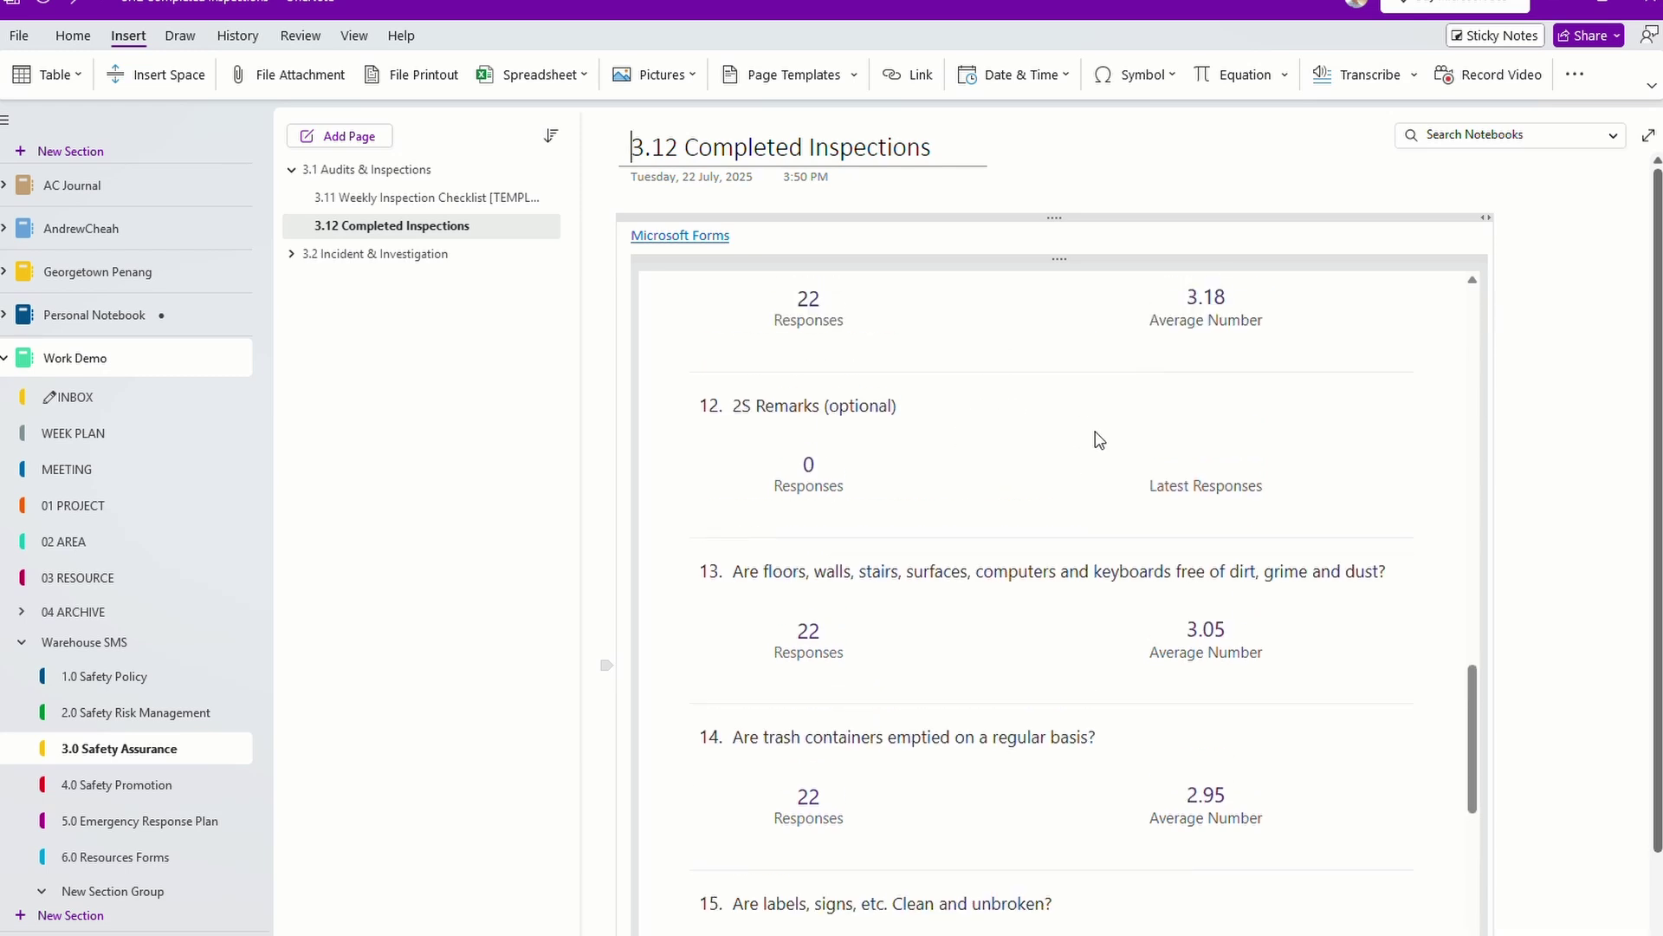
scroll(1097, 438, "down", 3)
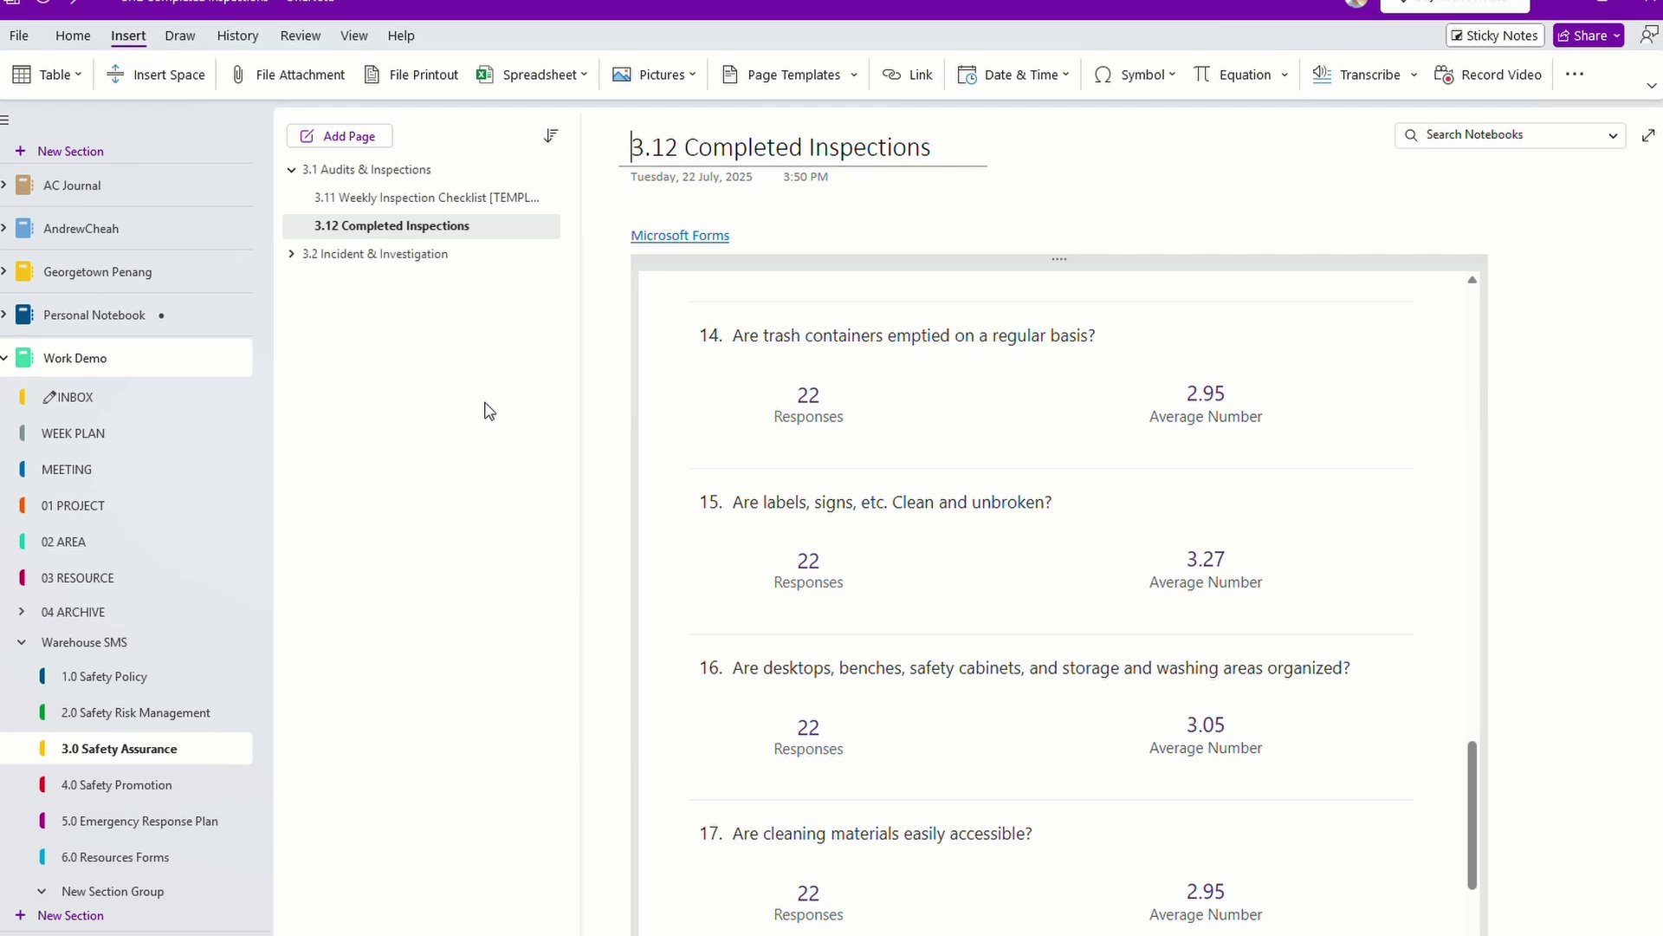
Go to the 4.0 Safety Promotion section's 4.11 Training Matrix page with the cursor below the training table.
left_click(122, 785)
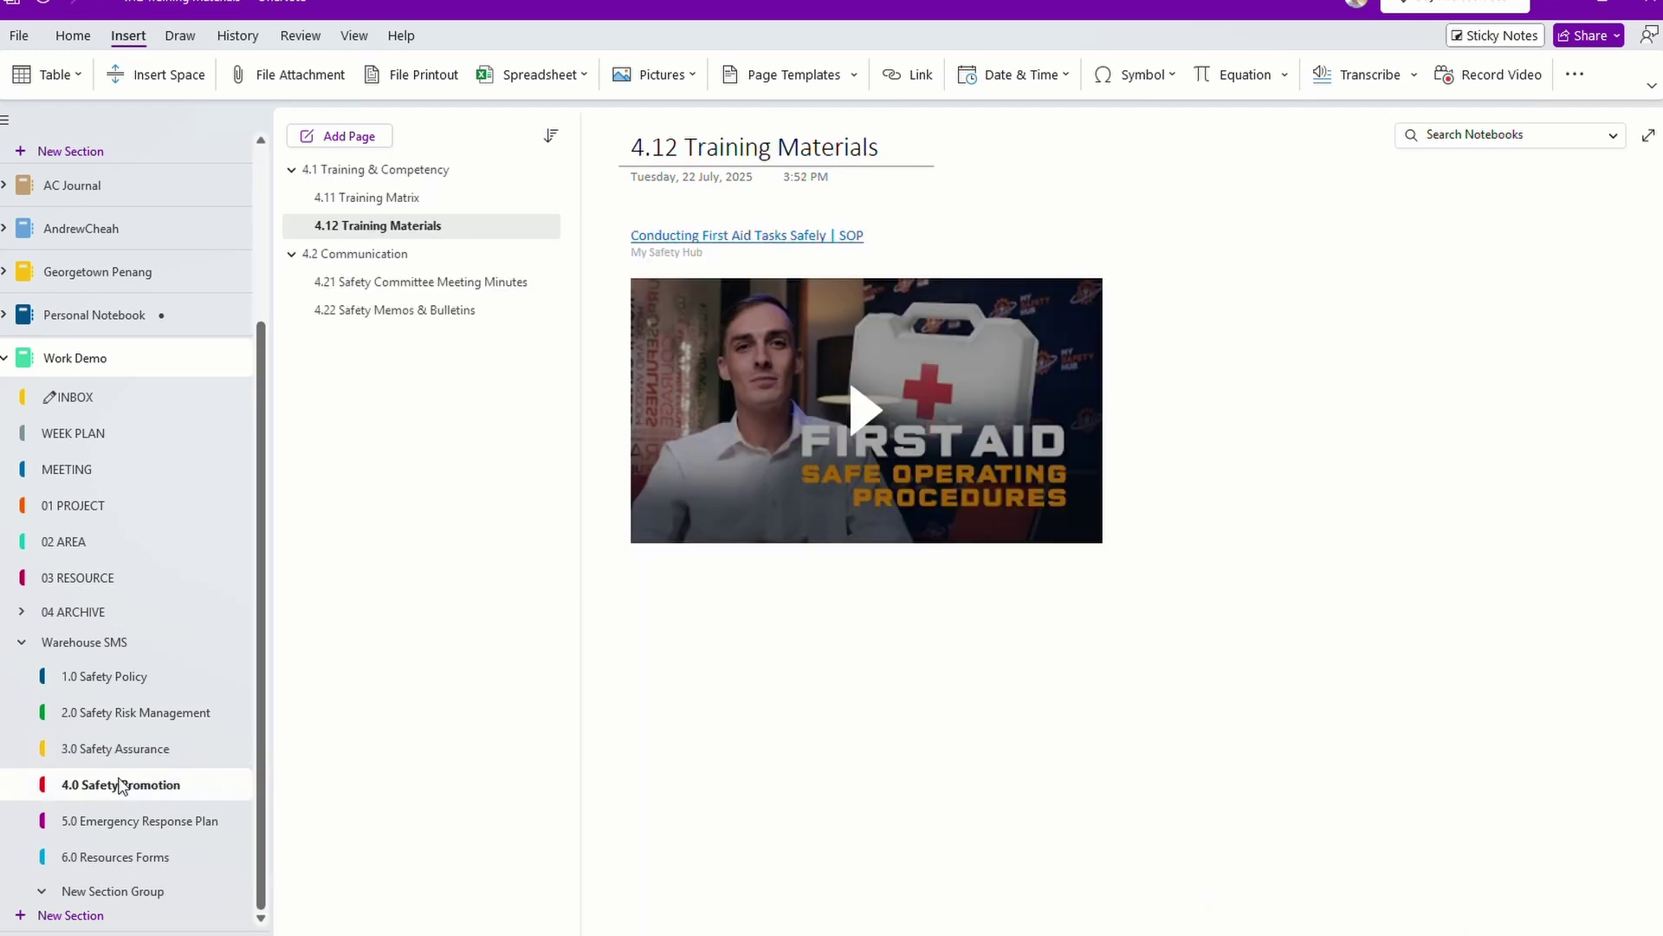
left_click(419, 197)
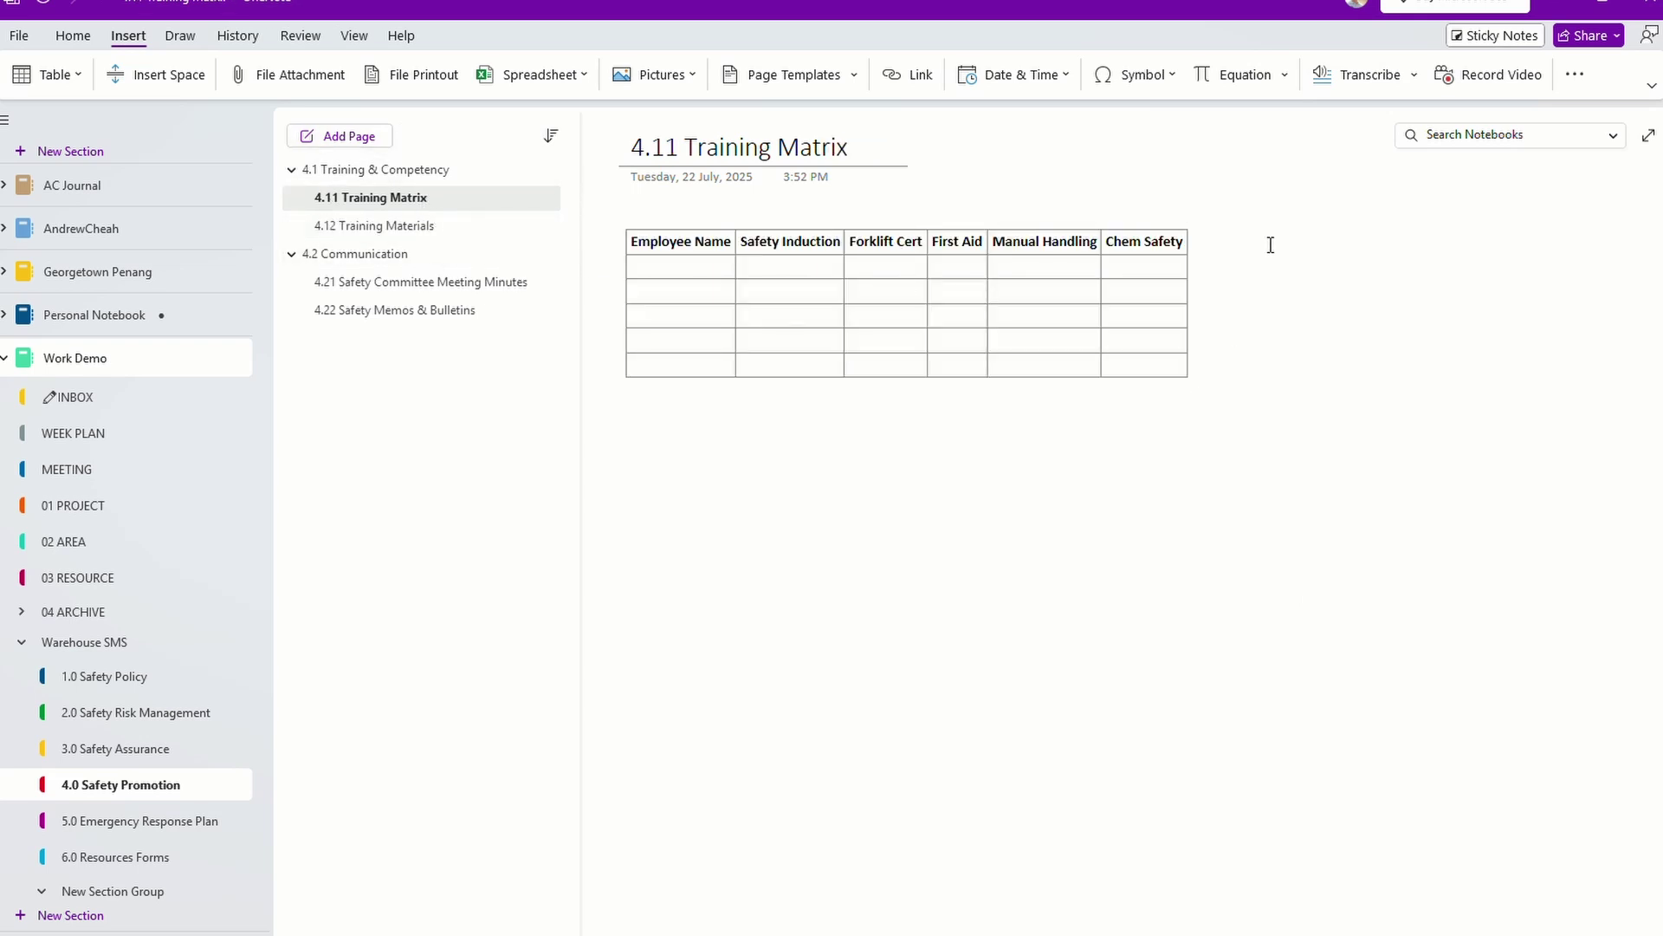
left_click(635, 435)
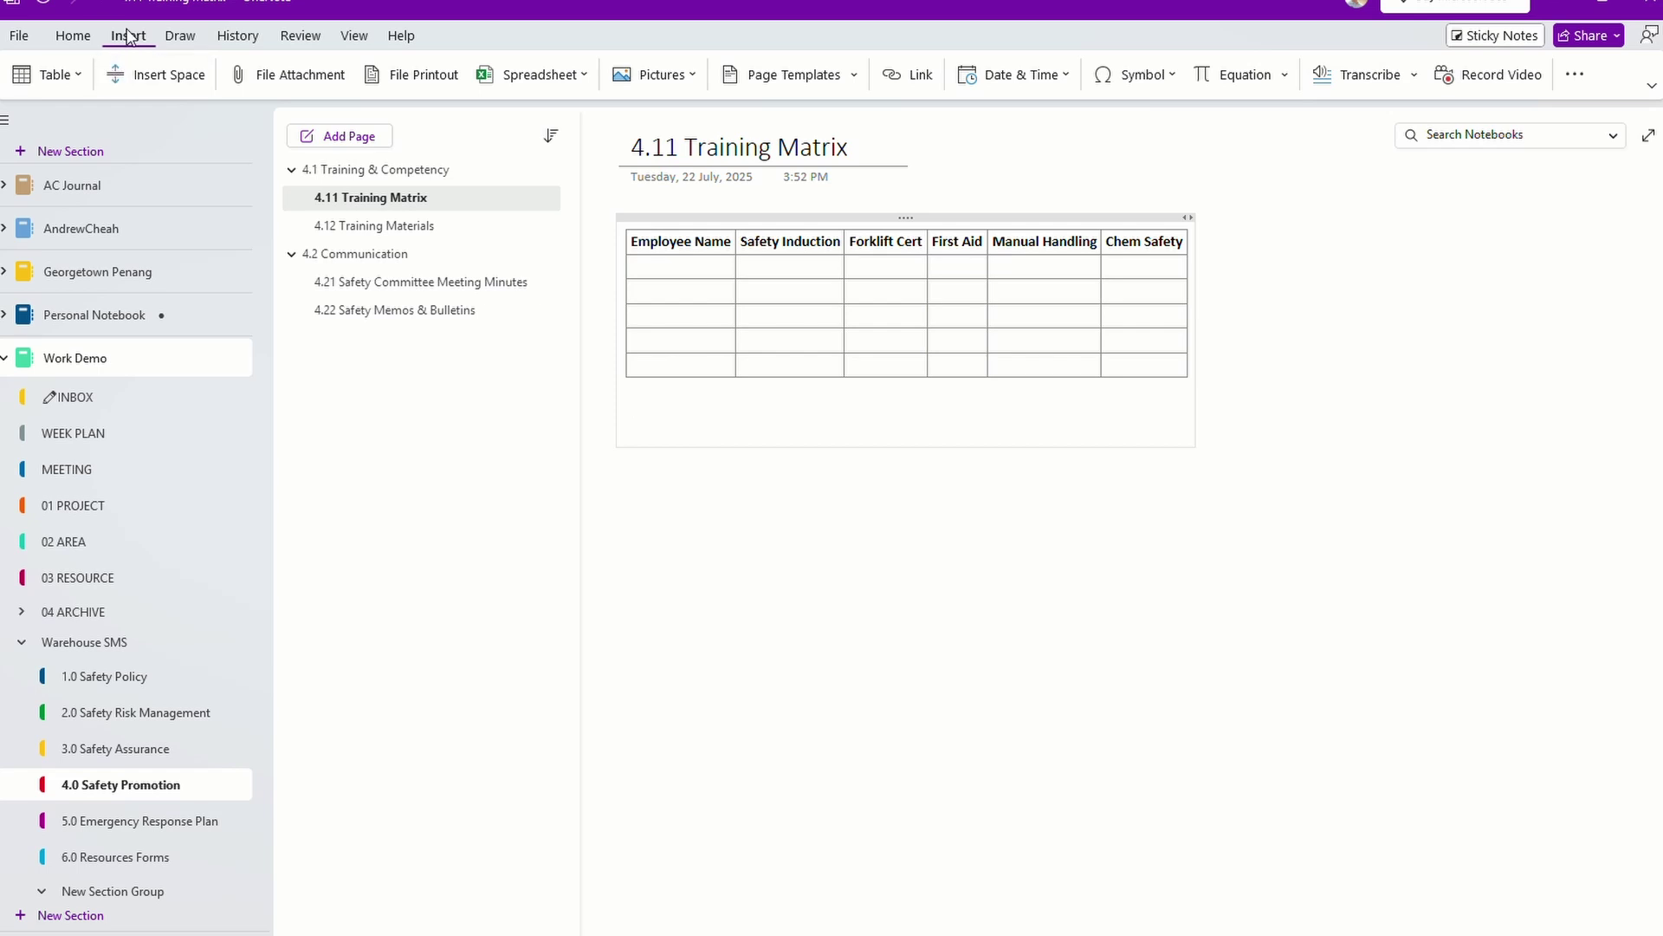
Preview the Insert ribbon's Table, Spreadsheet and Page Templates options without inserting anything.
left_click(78, 76)
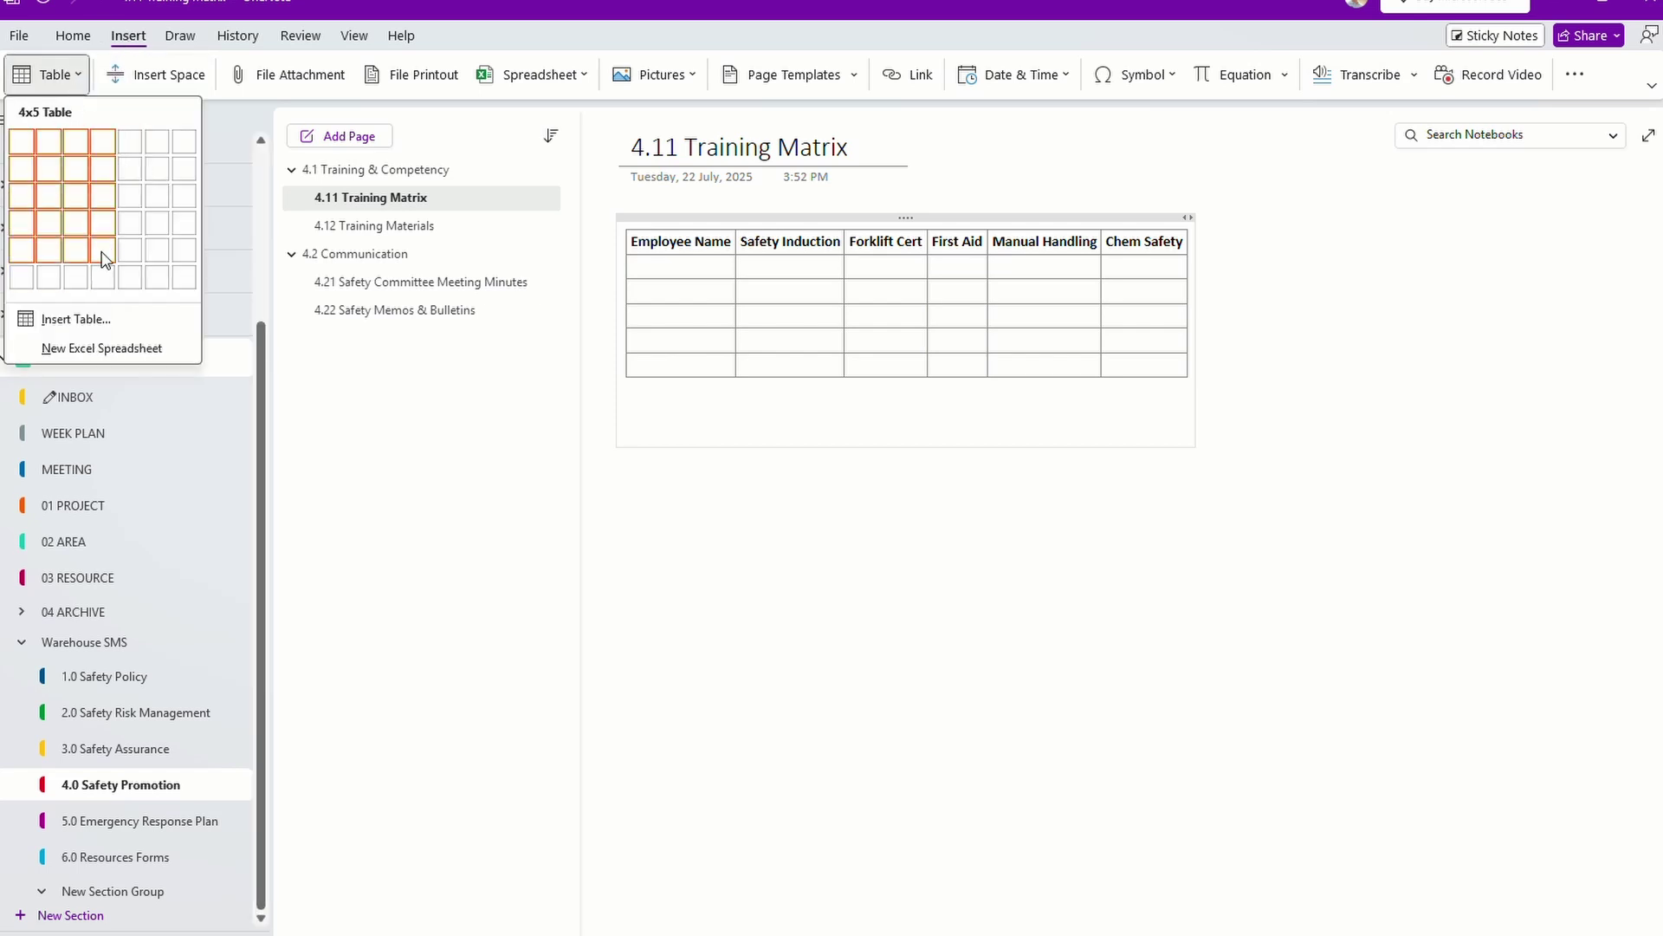
left_click(634, 492)
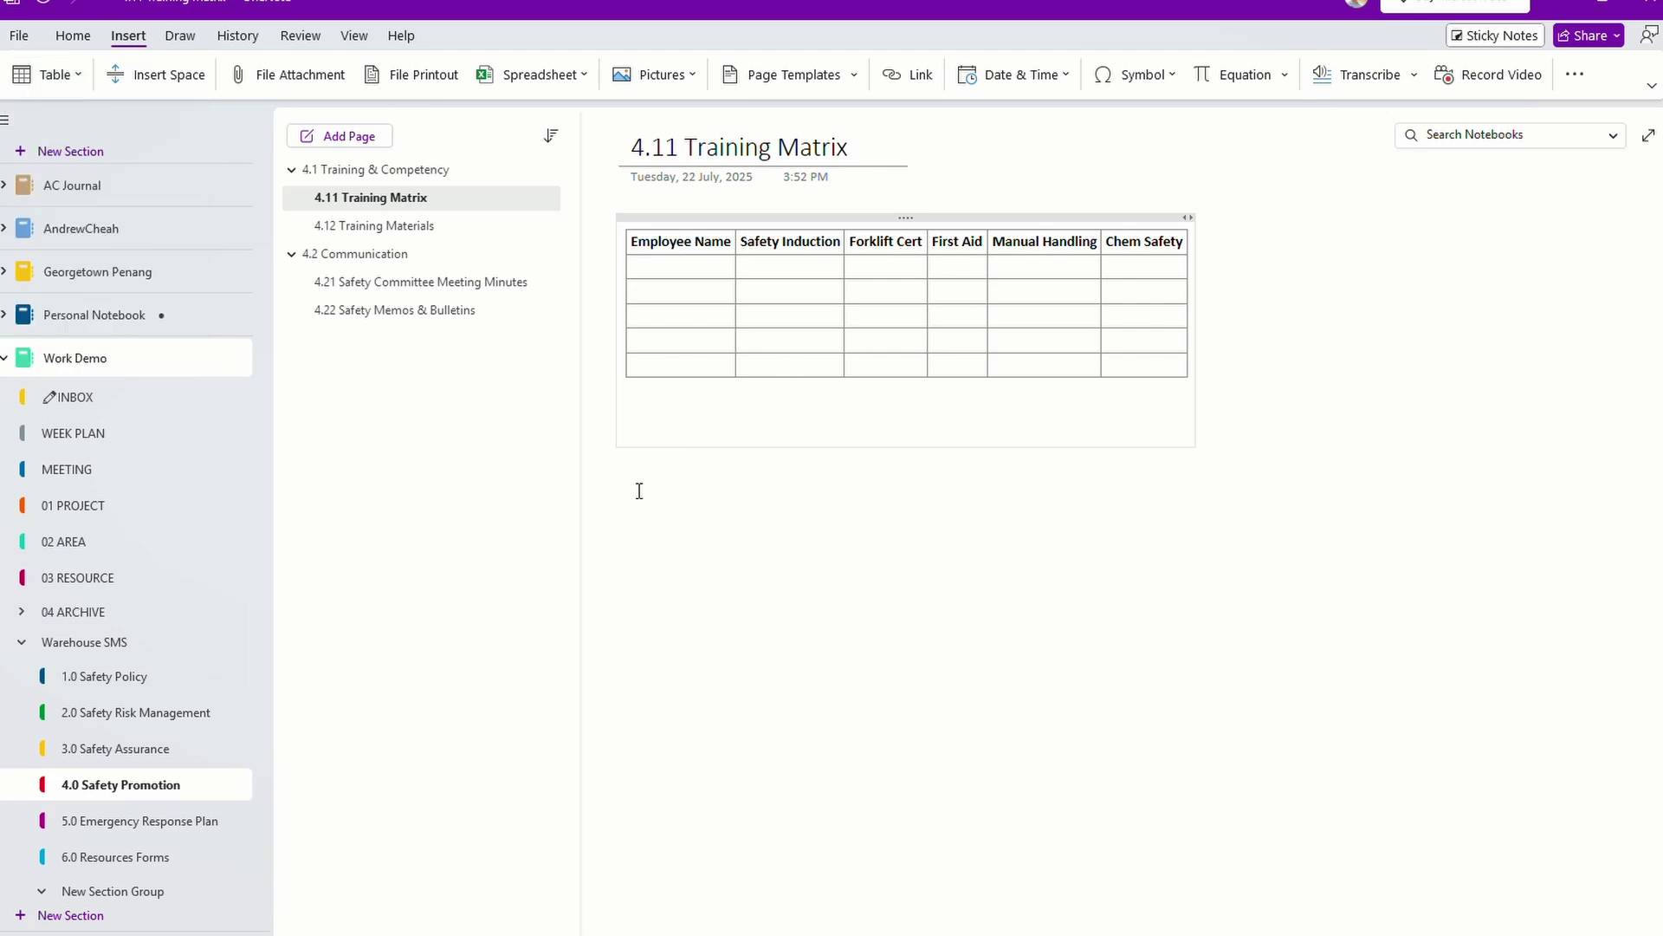
left_click(584, 76)
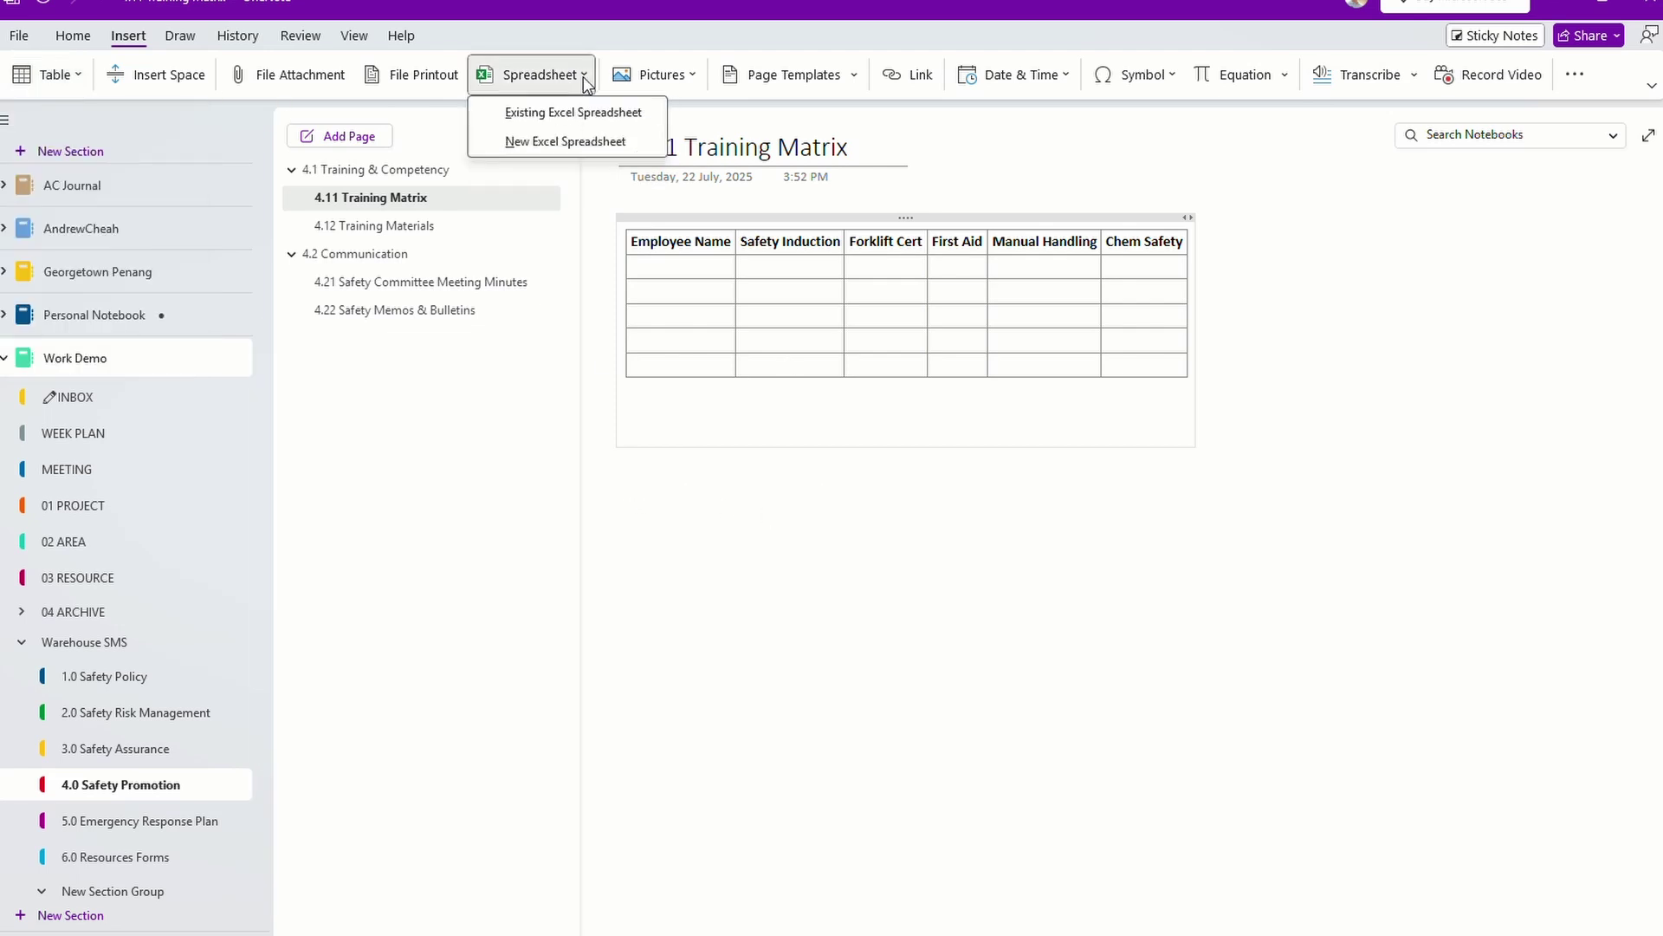
left_click(584, 76)
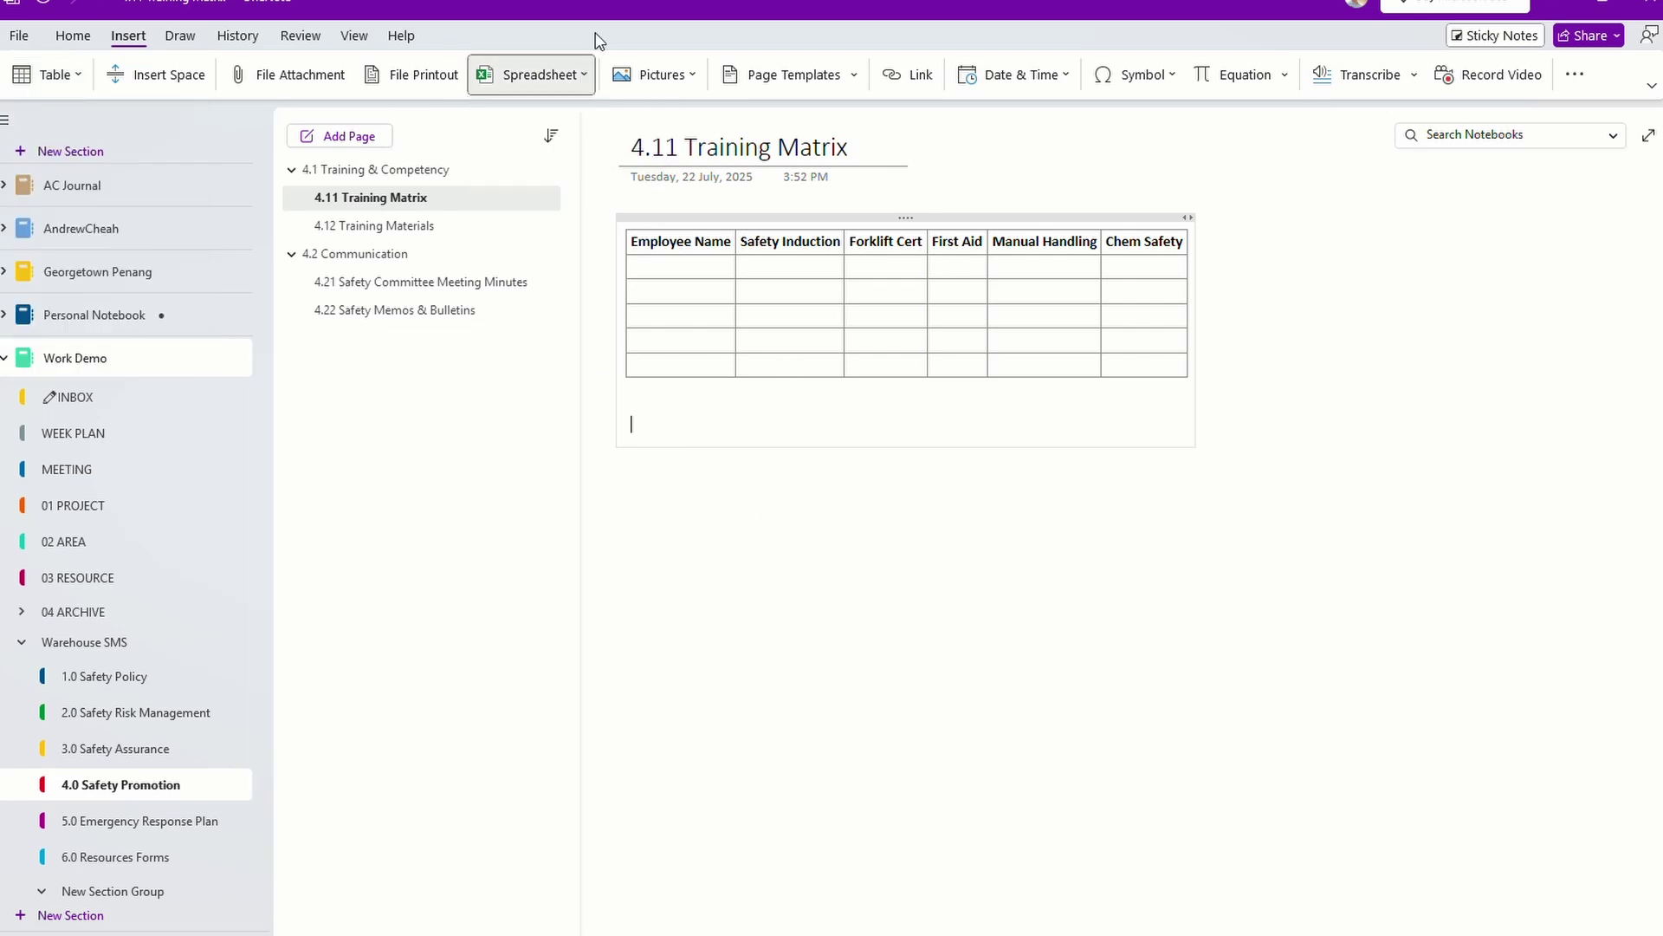
left_click(855, 75)
left_click(856, 69)
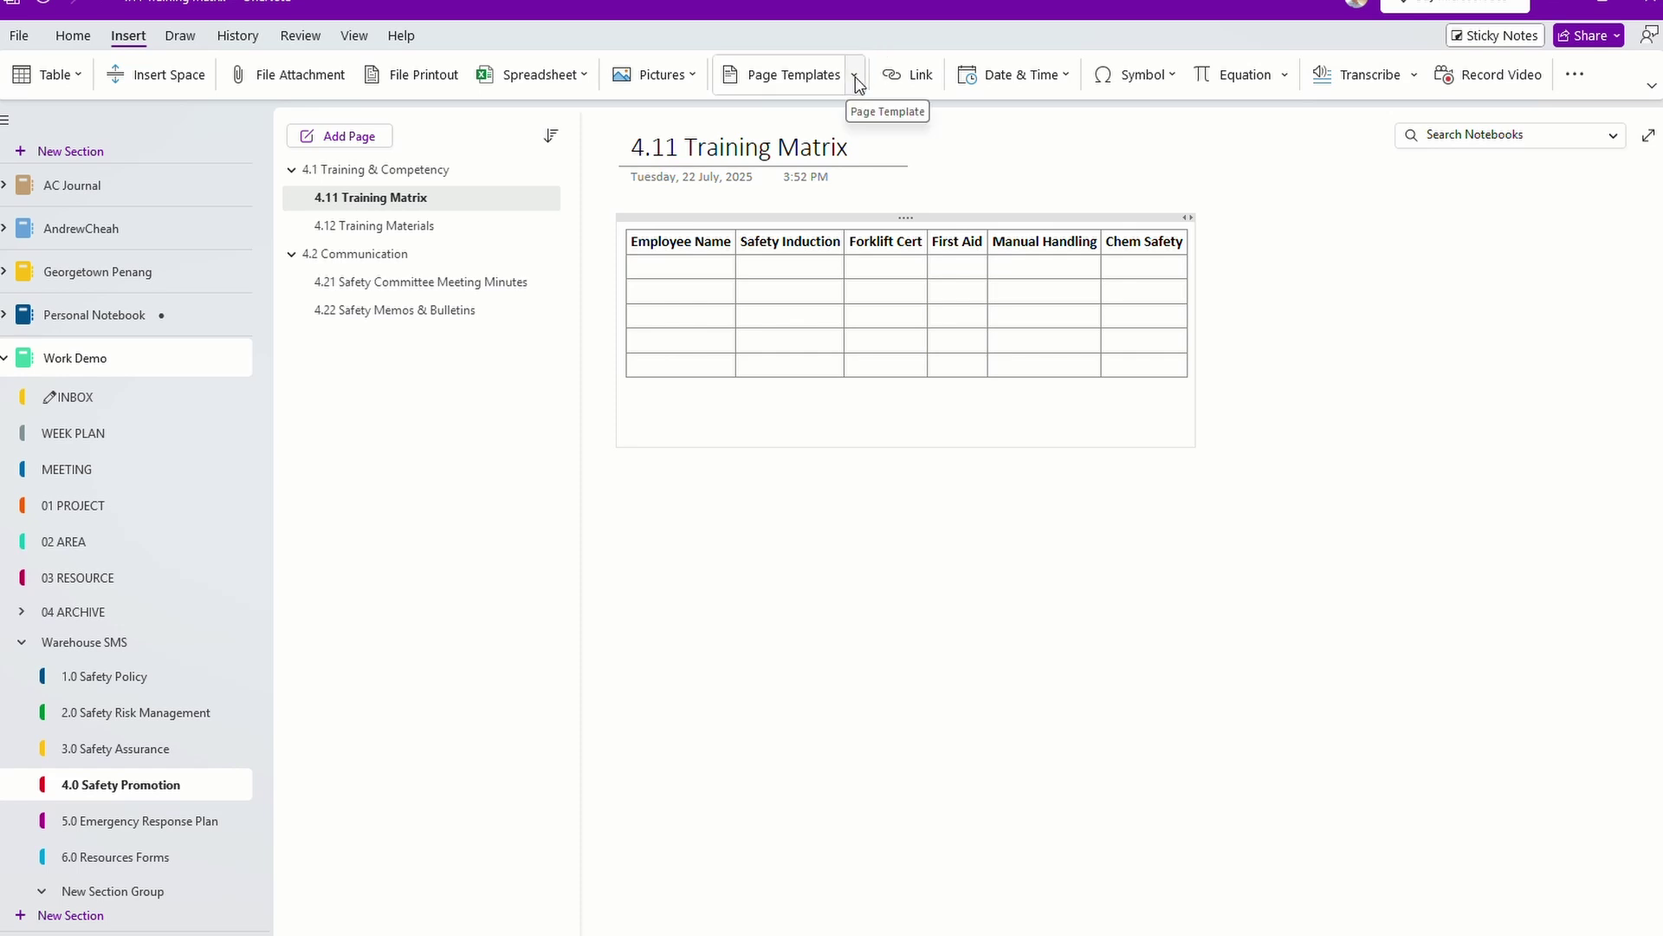
Check the extra insert options for online video, then go to page 4.12 Training Materials.
left_click(1572, 80)
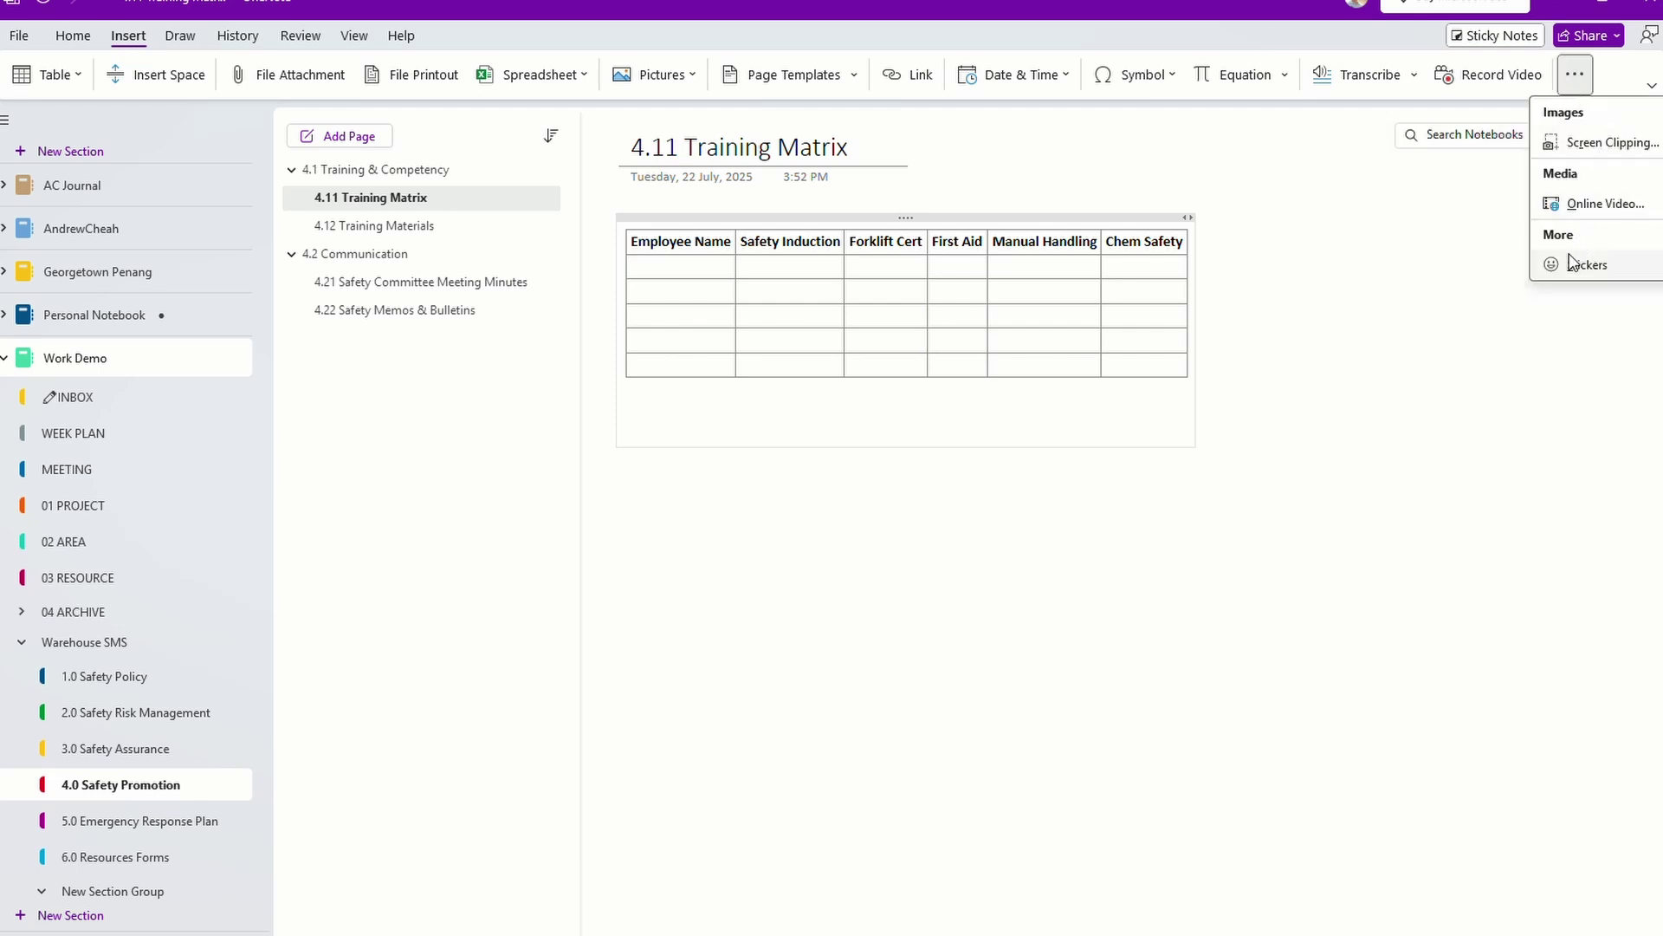
left_click(389, 229)
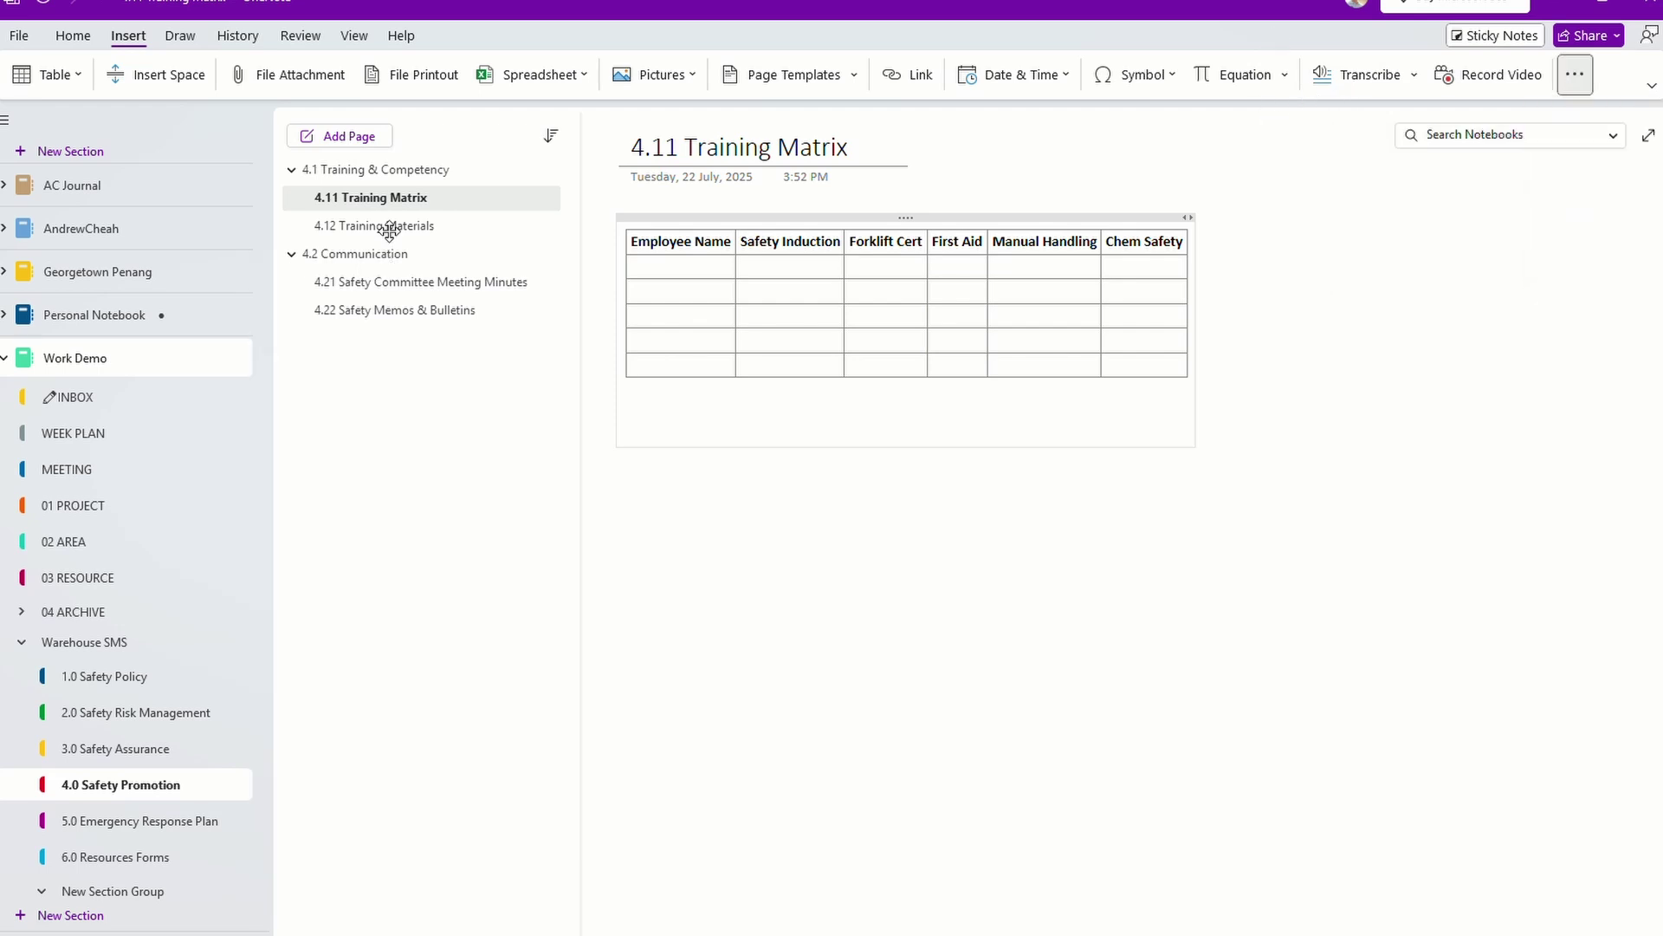
left_click(389, 227)
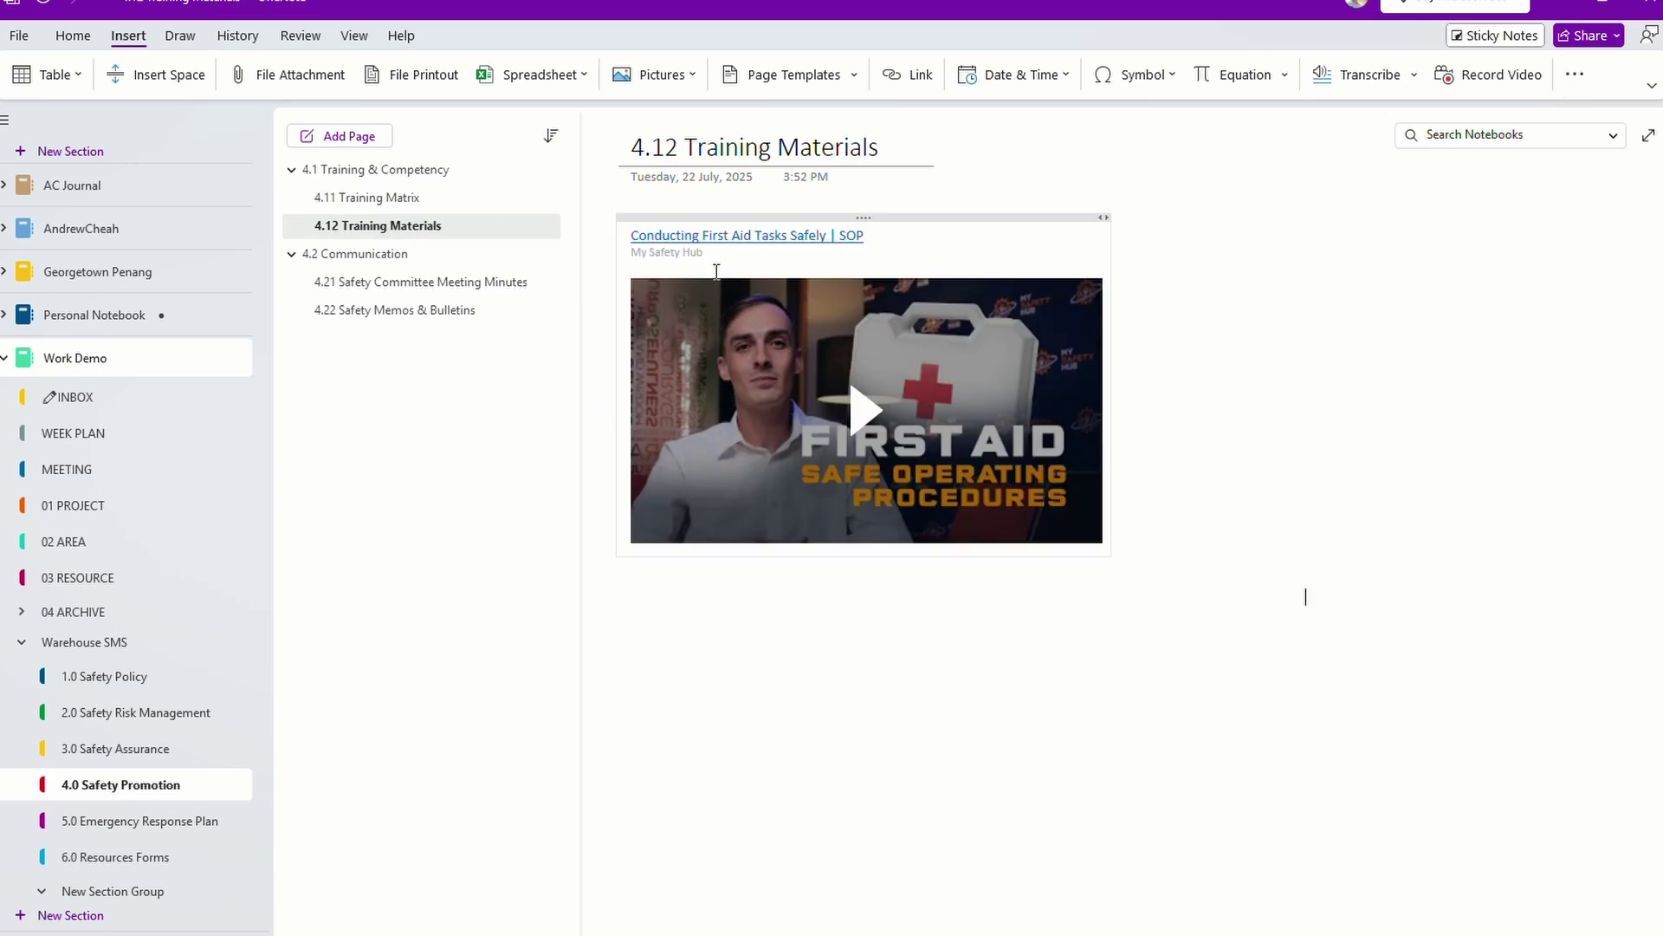
Start an Online Video insertion, then cancel the video address box without adding a video.
left_click(1576, 76)
left_click(1613, 205)
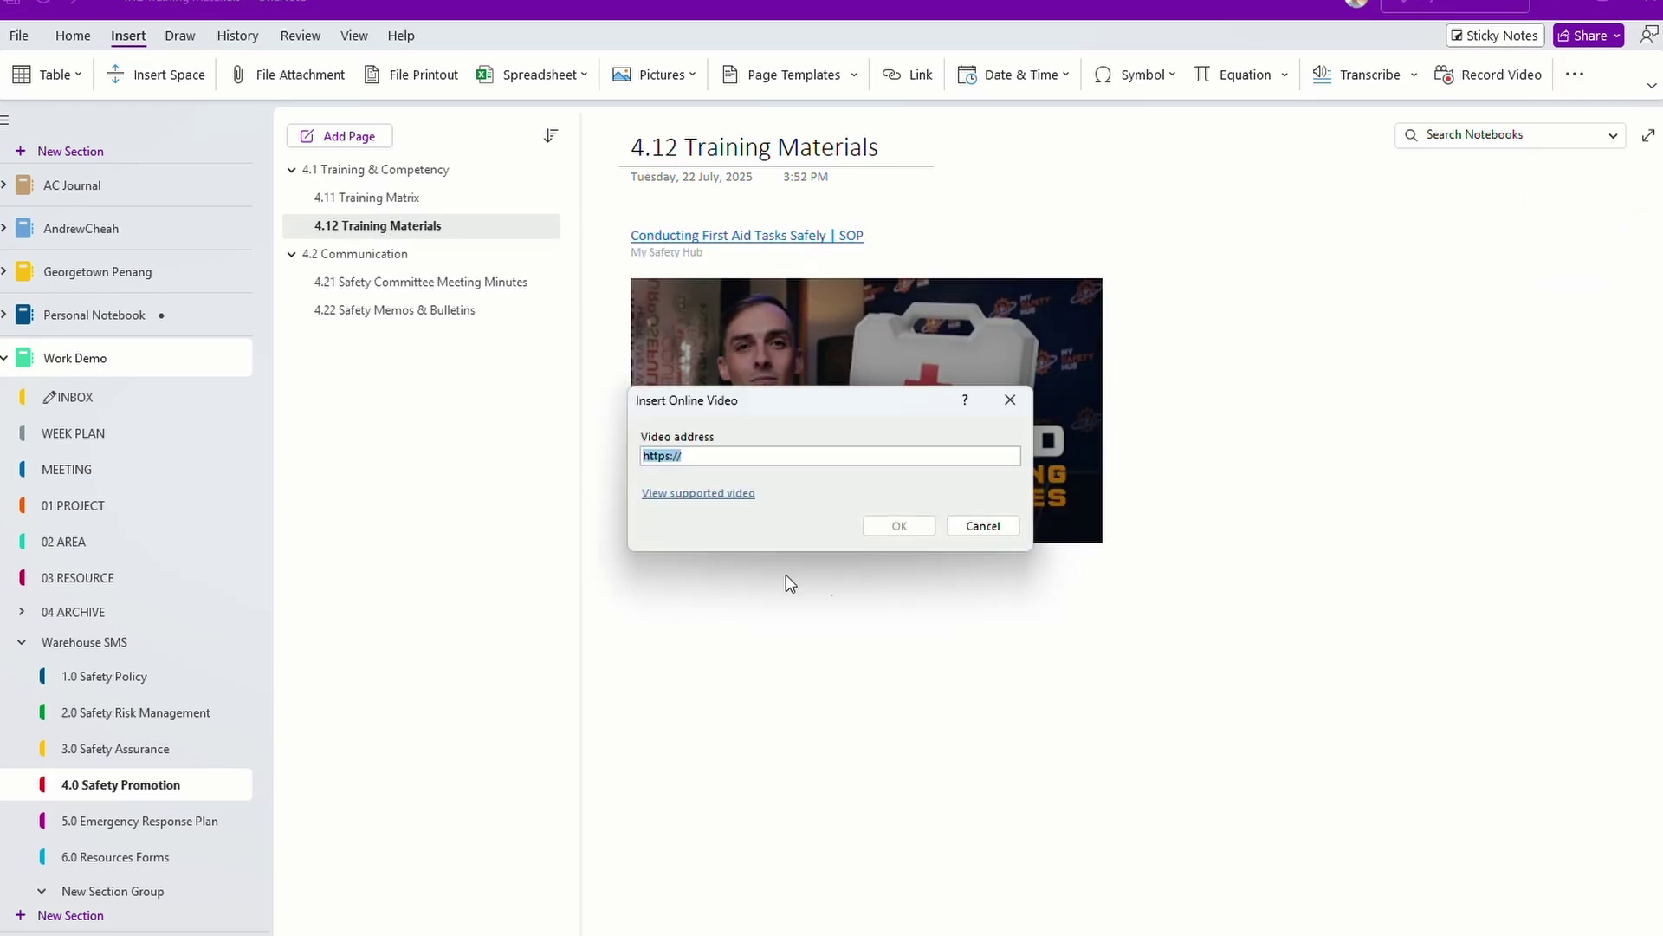
left_click_drag(773, 391, 824, 603)
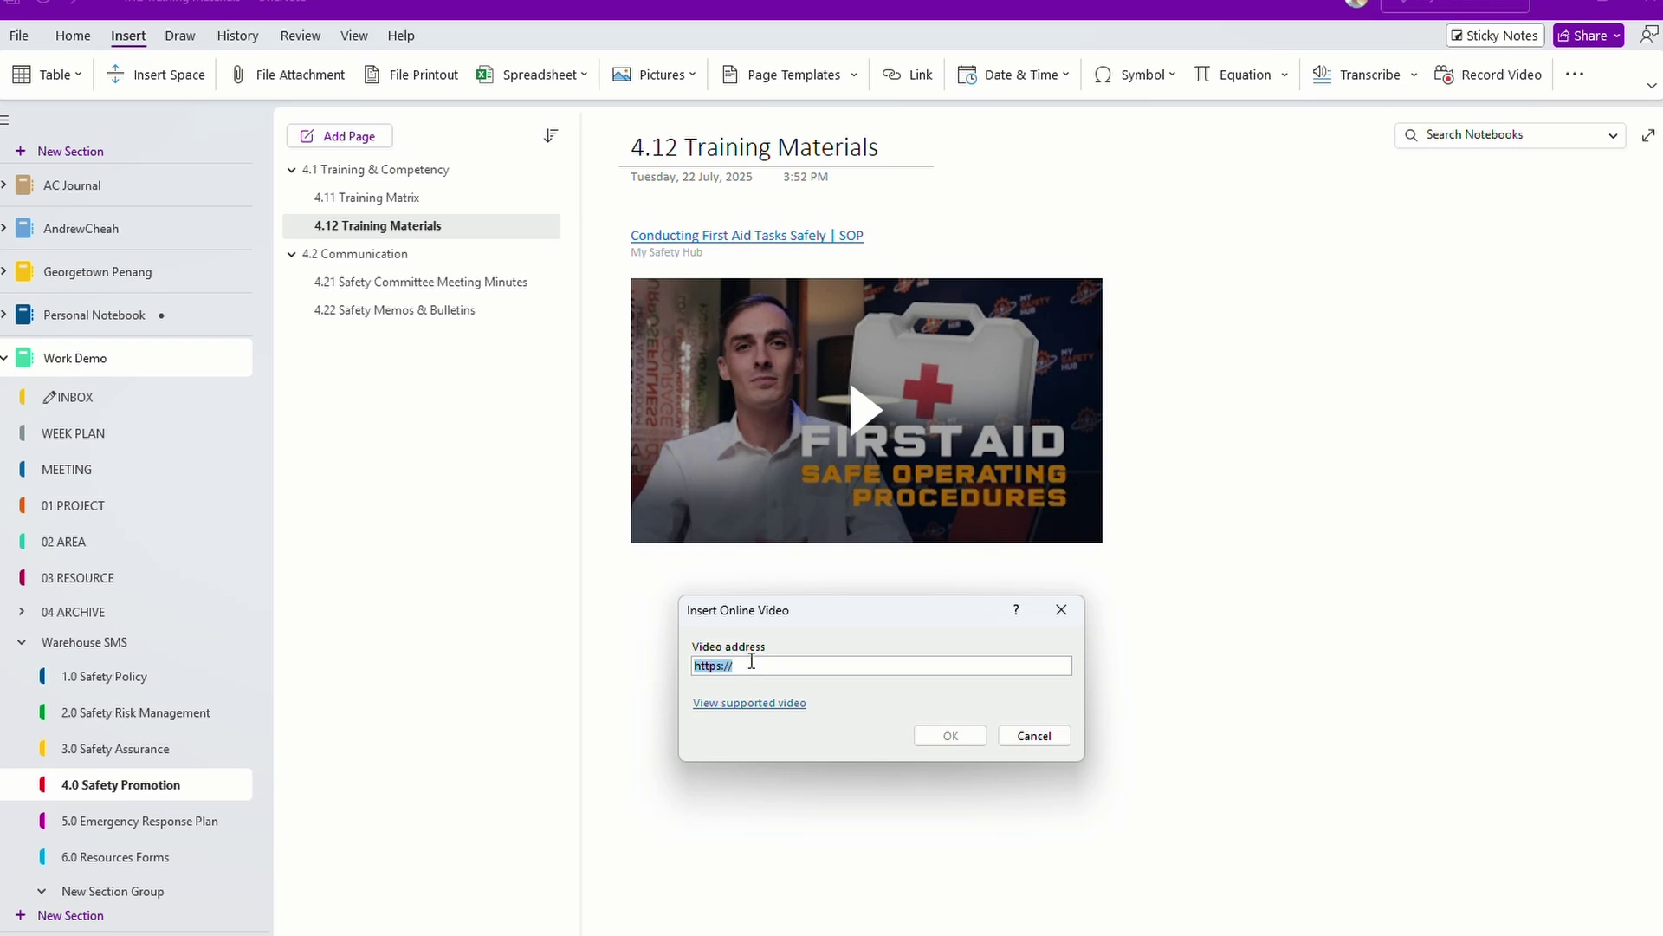
key("ctrl+v")
left_click(951, 735)
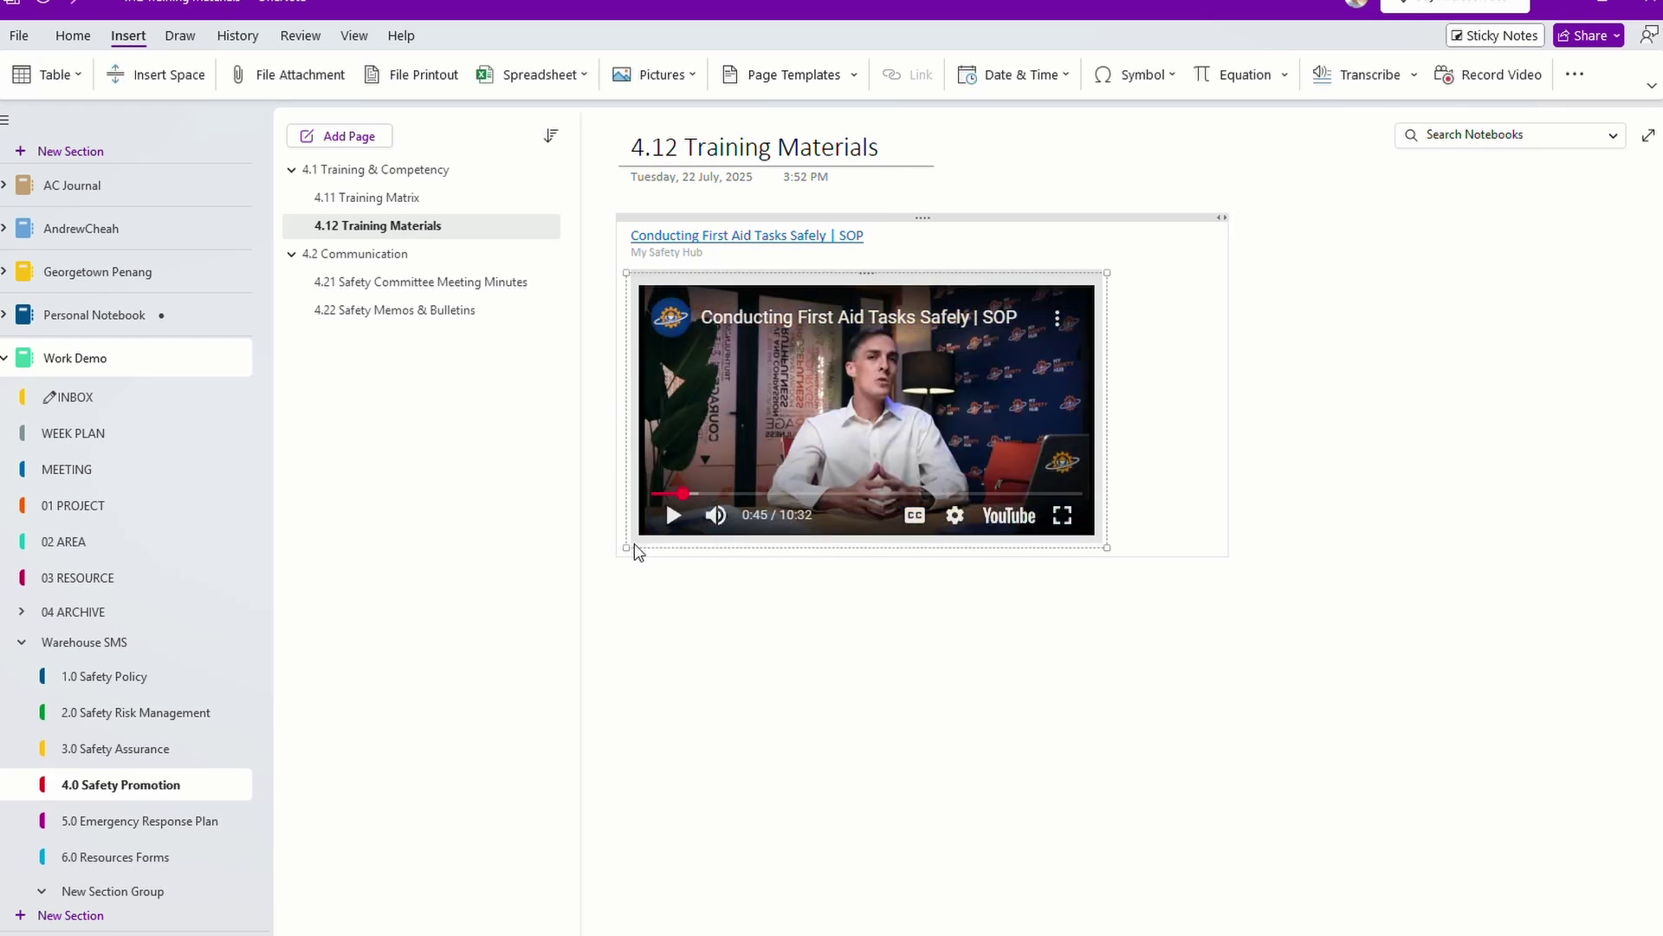
Enlarge the embedded first-aid video, play and pause it, and reorder the 4.2 Communication subpages.
left_click_drag(1107, 548, 1132, 624)
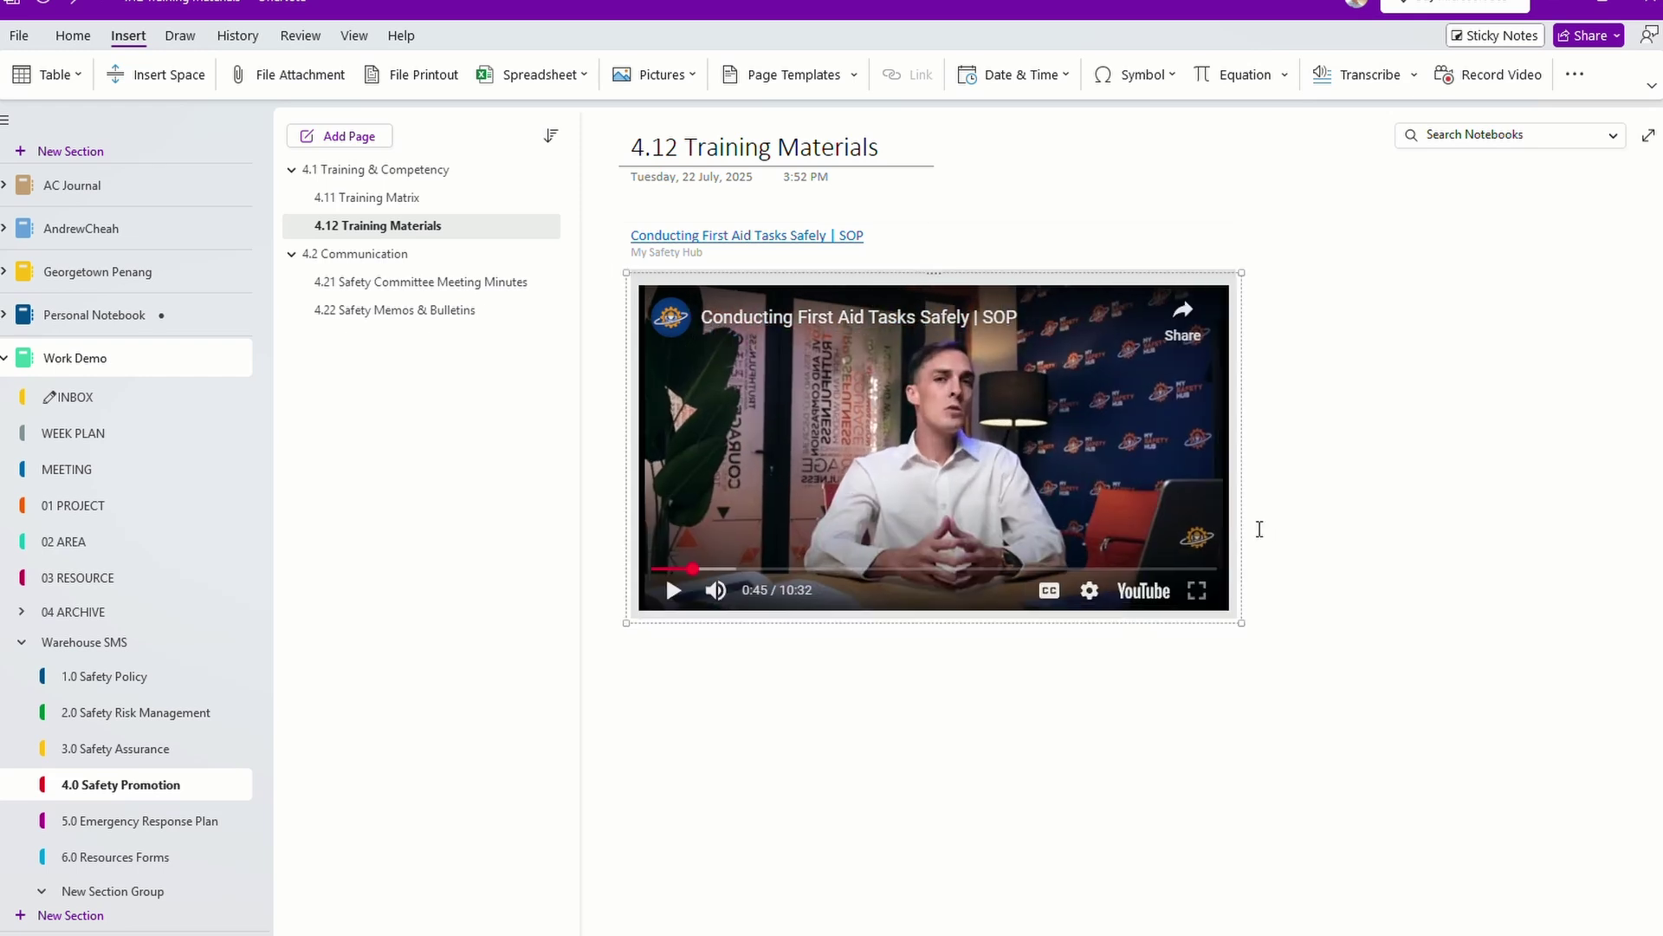
left_click(674, 593)
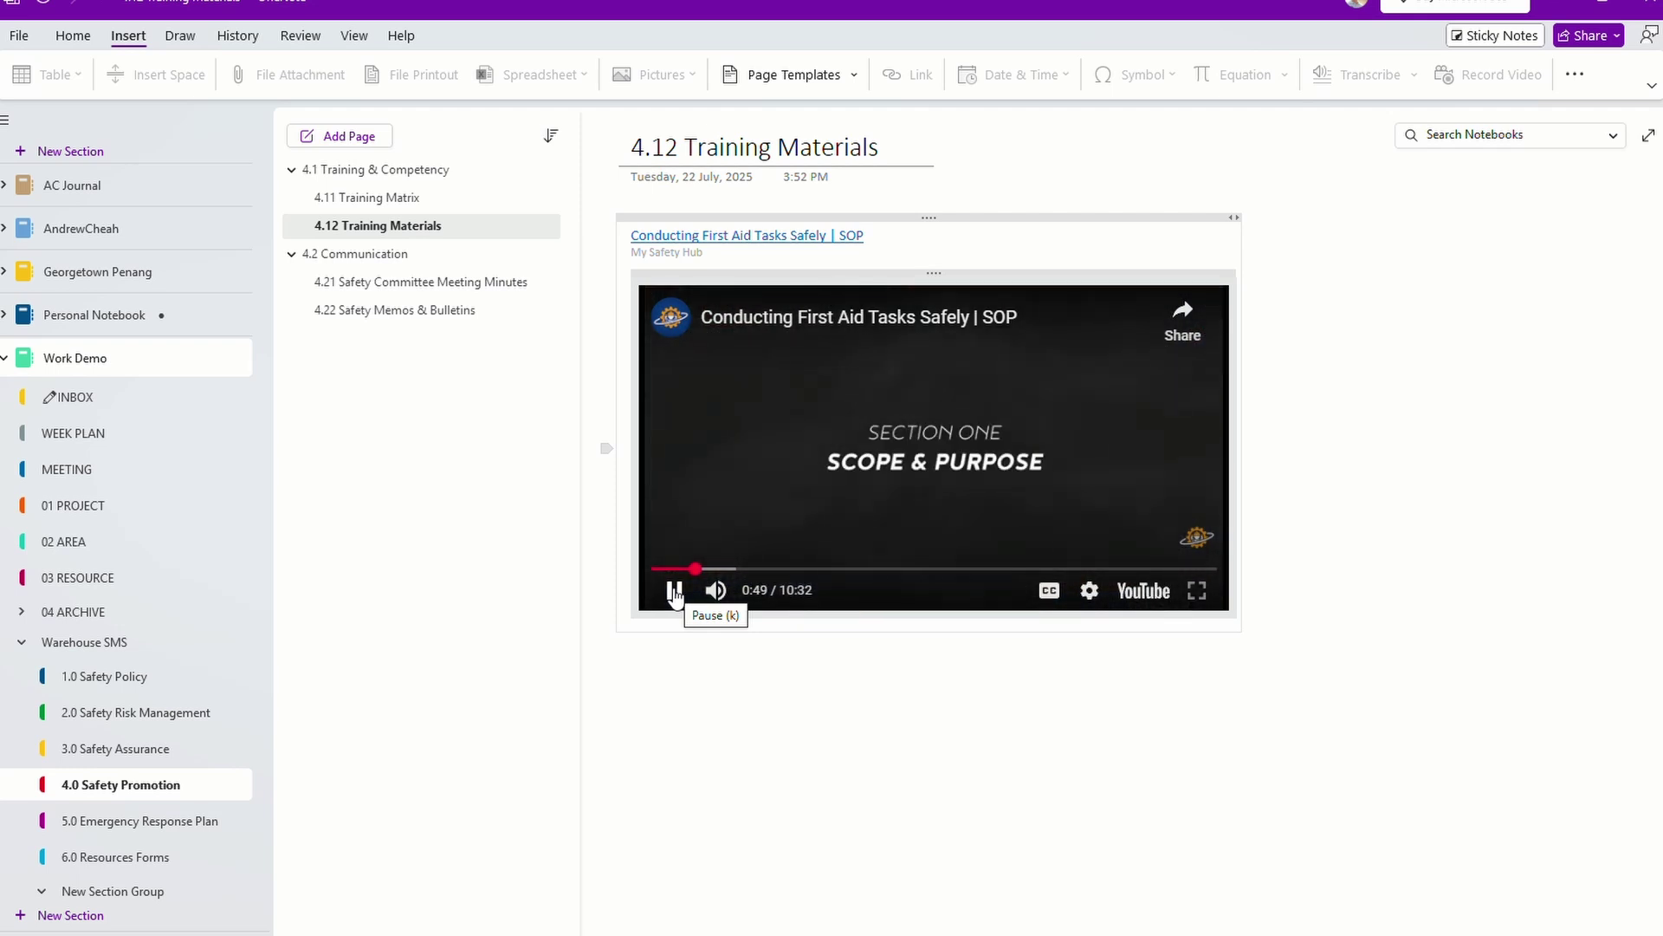
left_click(674, 593)
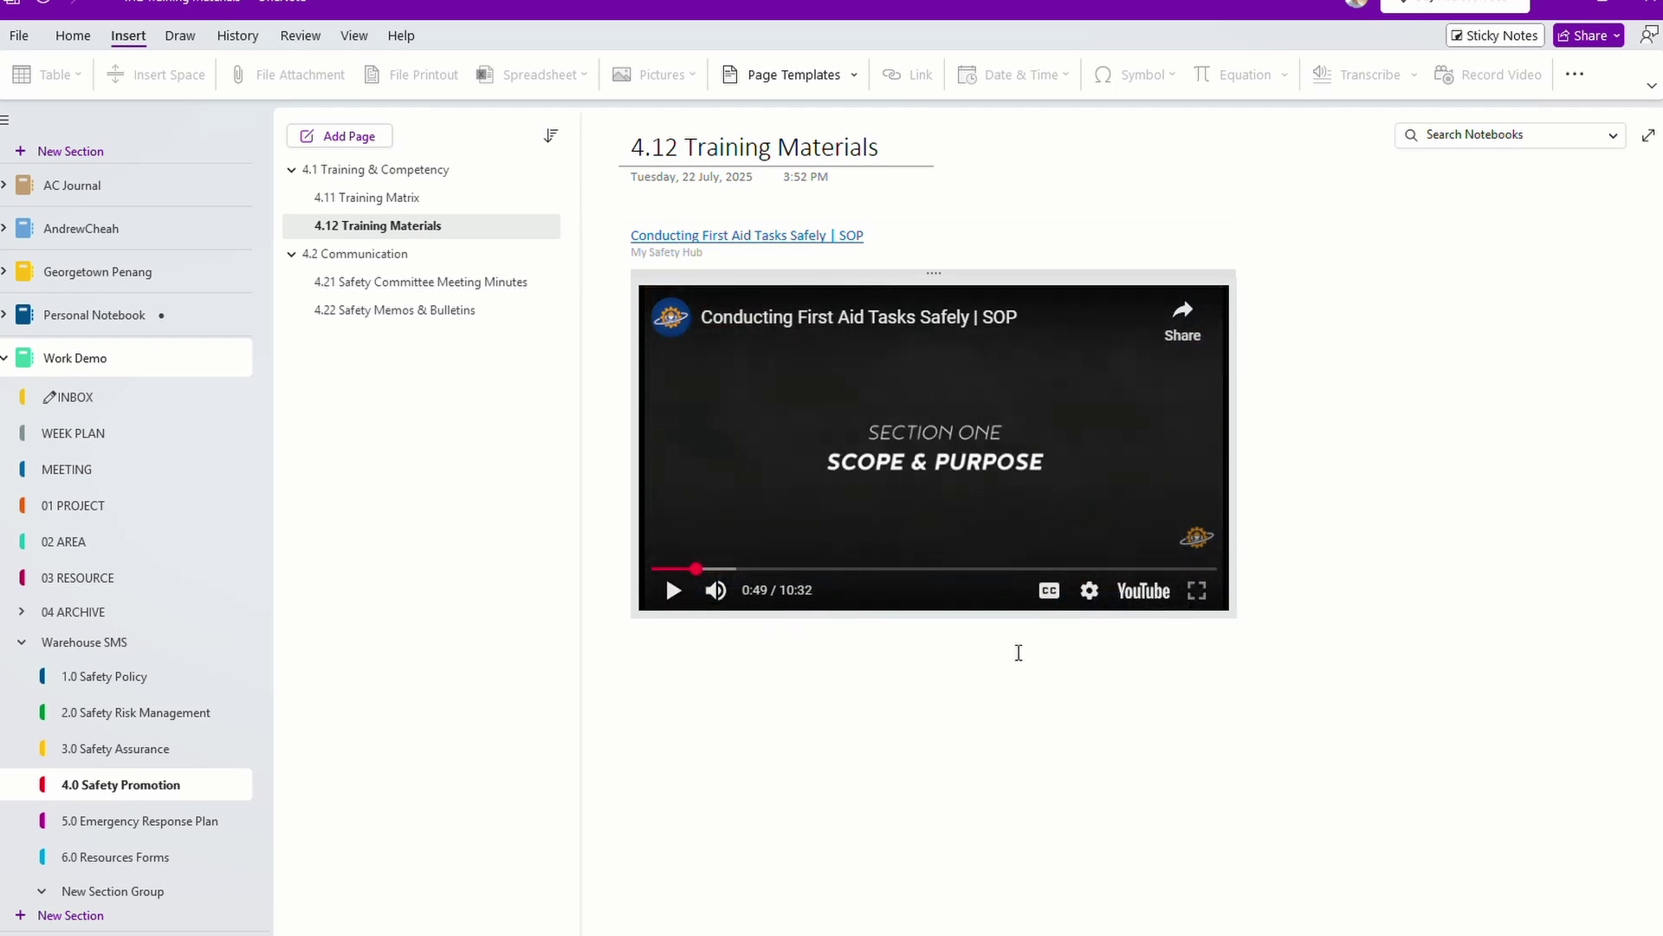
left_click(897, 705)
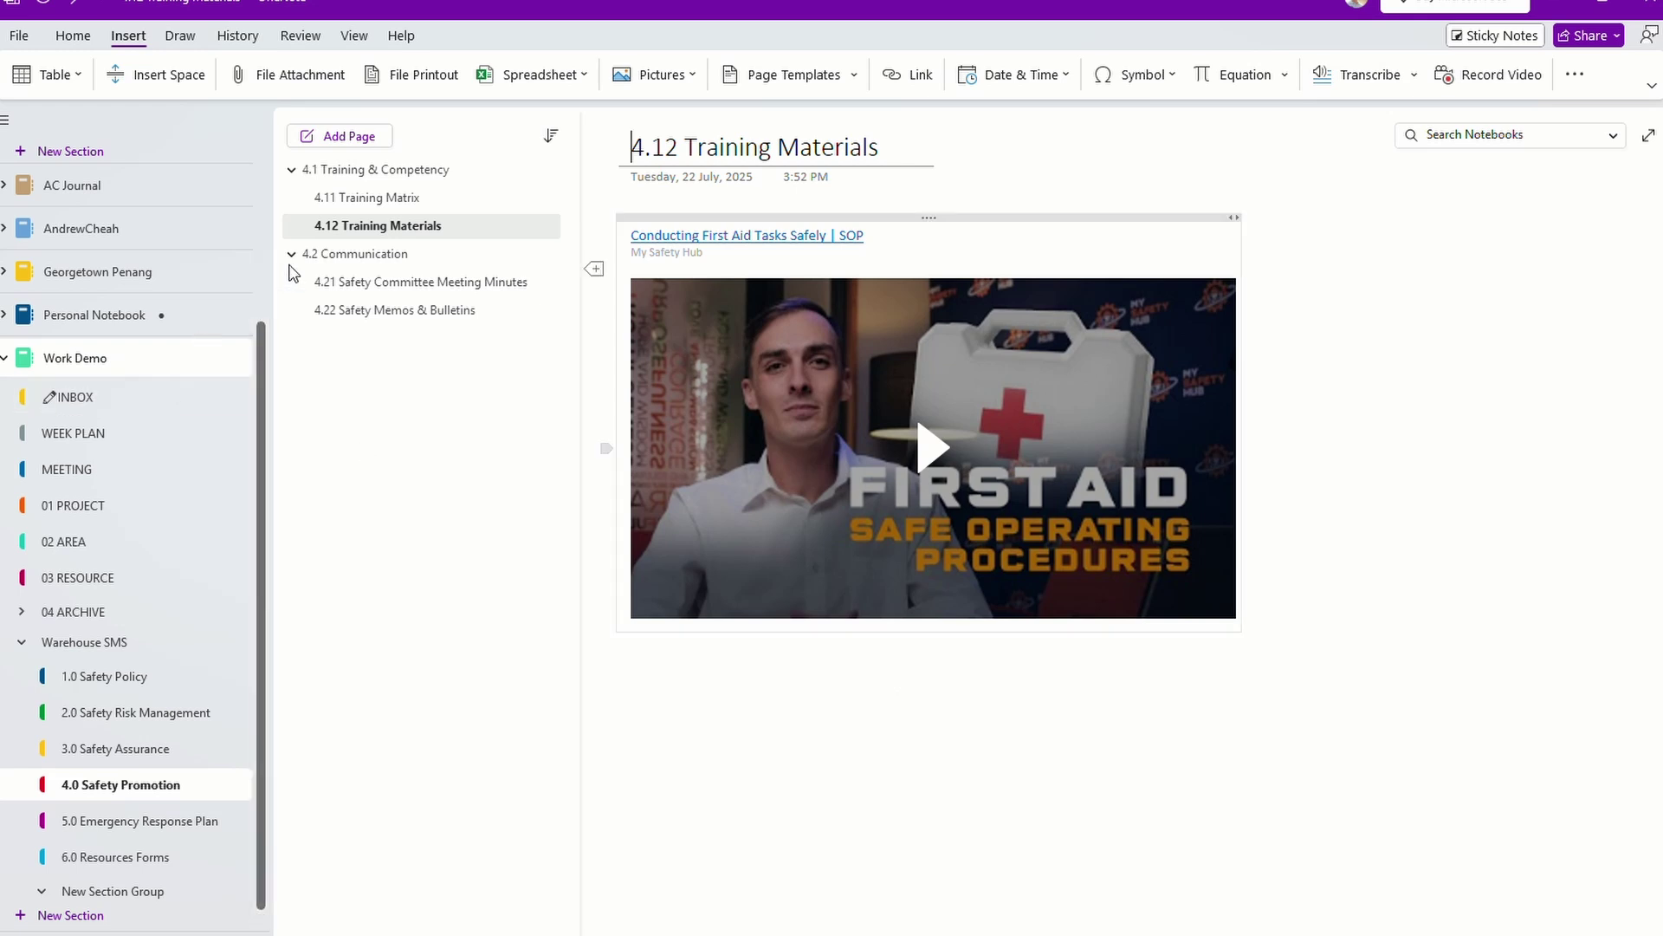
mouse_move(360, 282)
left_mouse_down()
mouse_move(355, 339)
mouse_move(364, 275)
left_mouse_up()
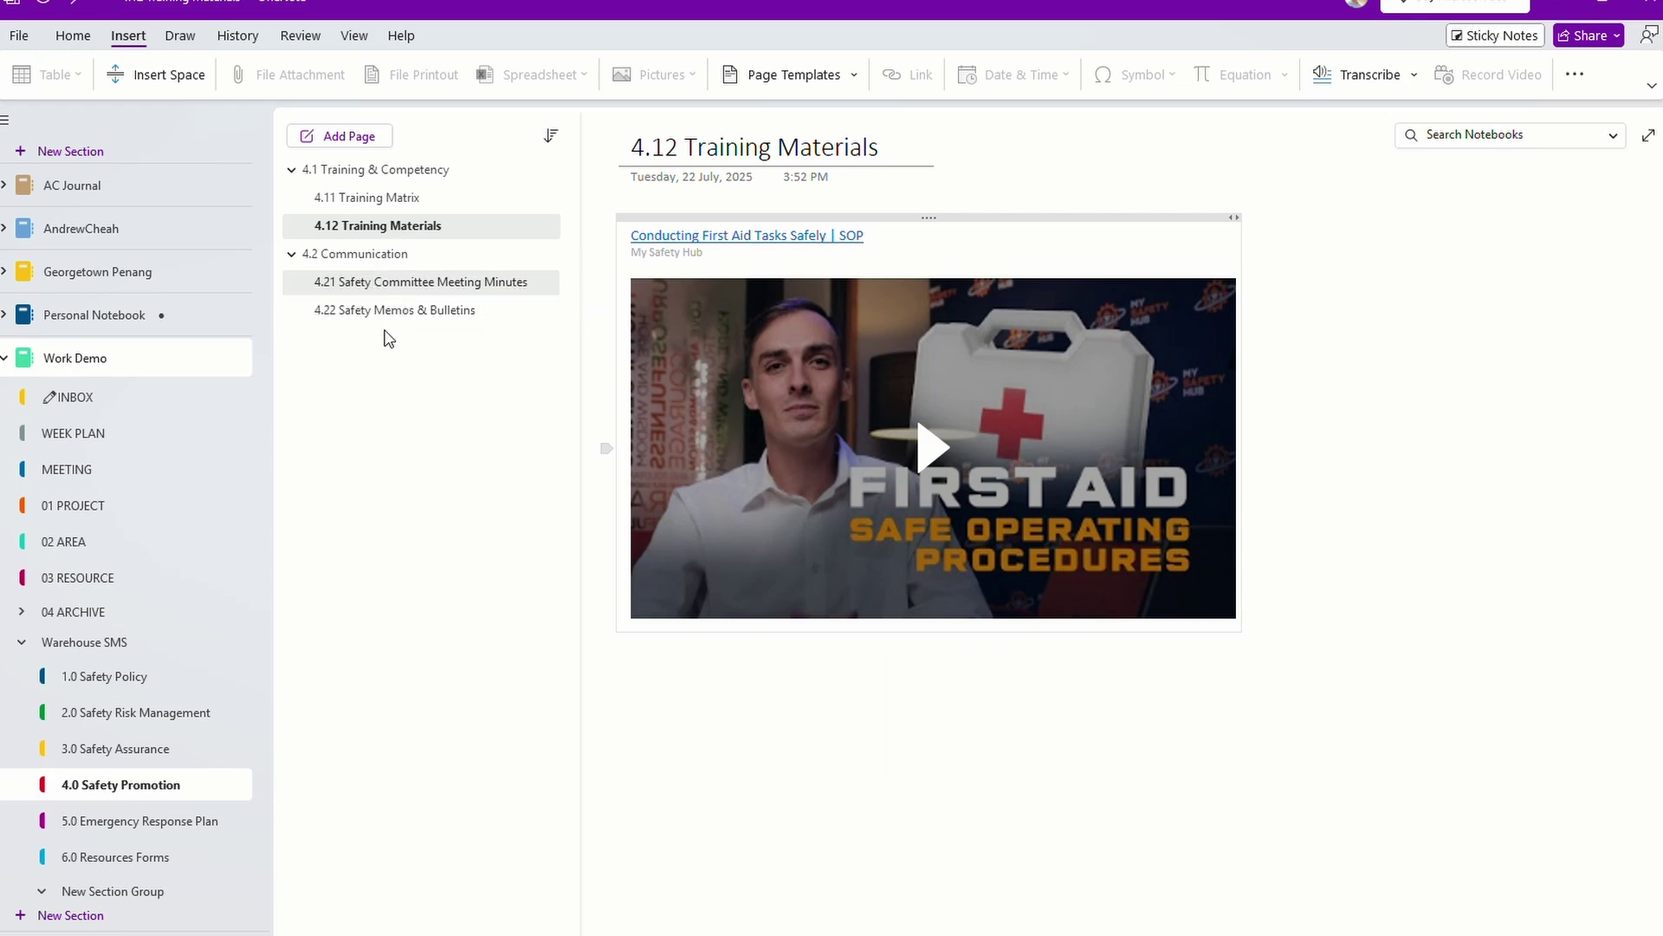
Add a temporary subpage under 4.2 Communication, delete it, and close the Share options unused.
left_click(351, 139)
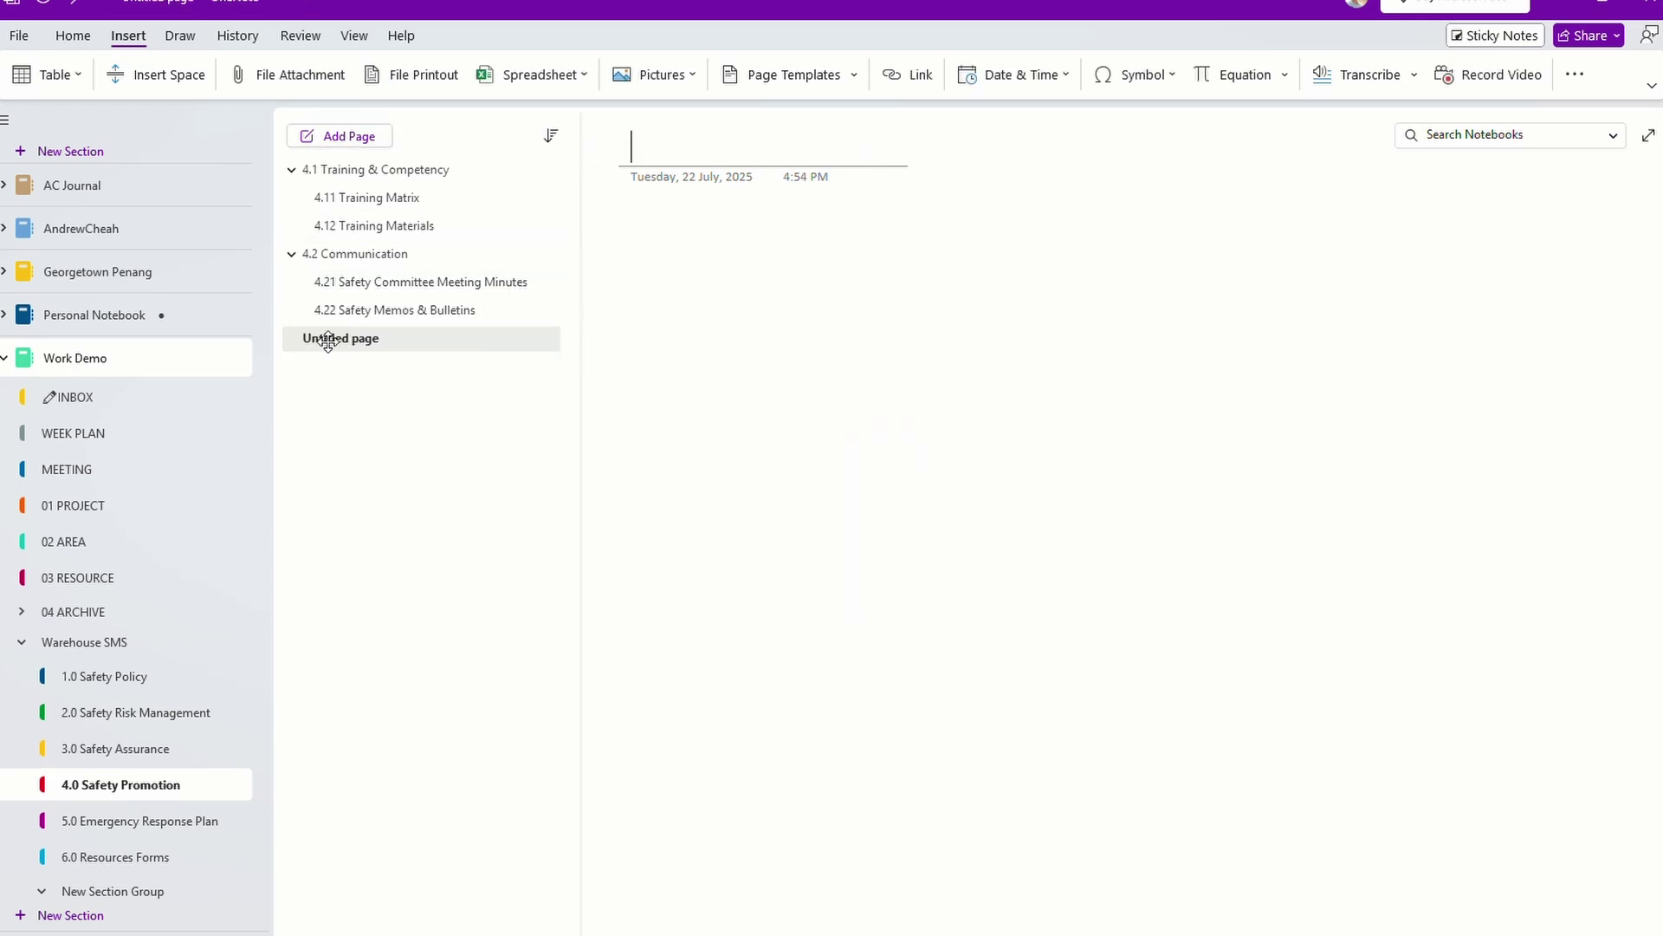
left_click_drag(327, 337, 362, 253)
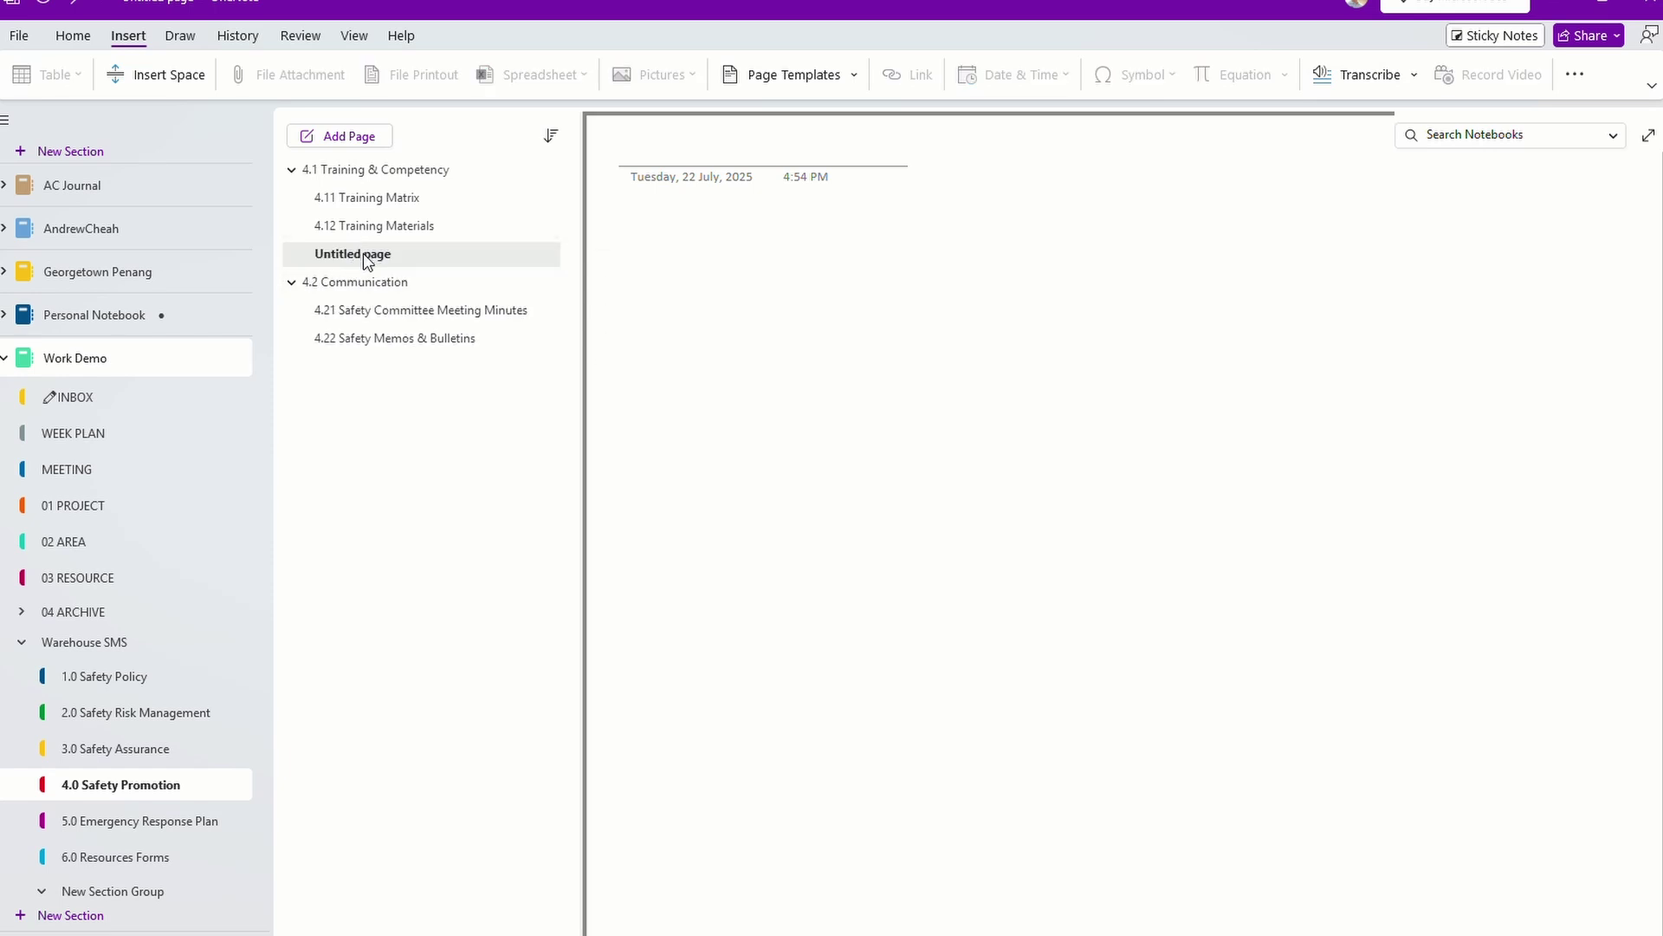
key("Delete")
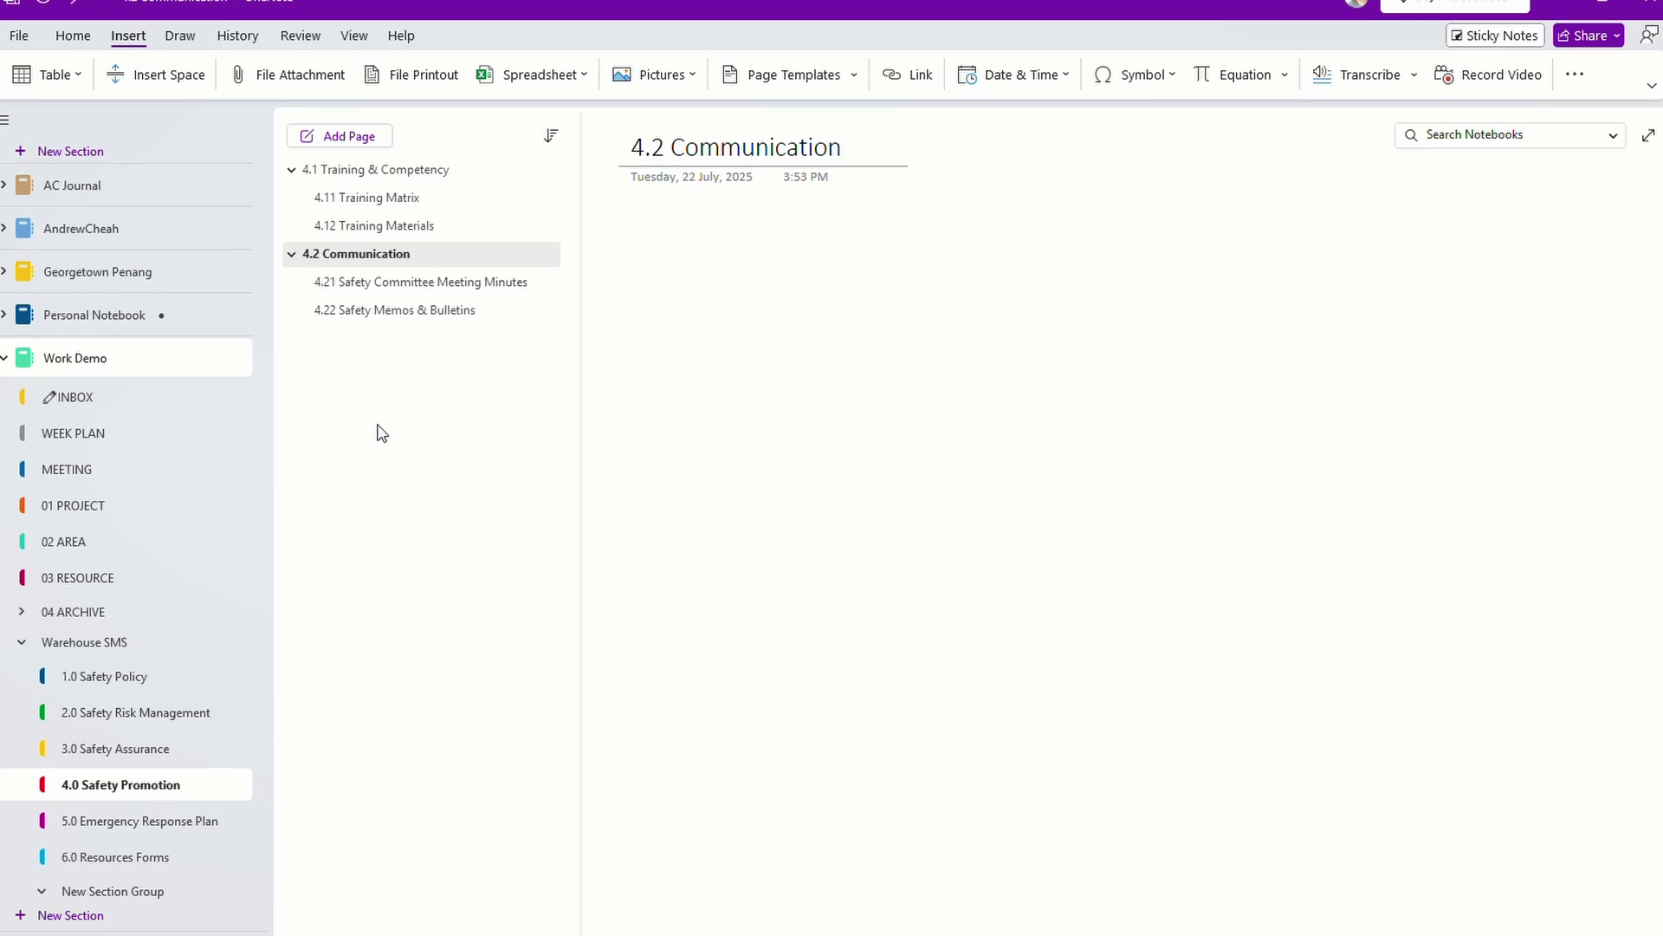
left_click(1607, 35)
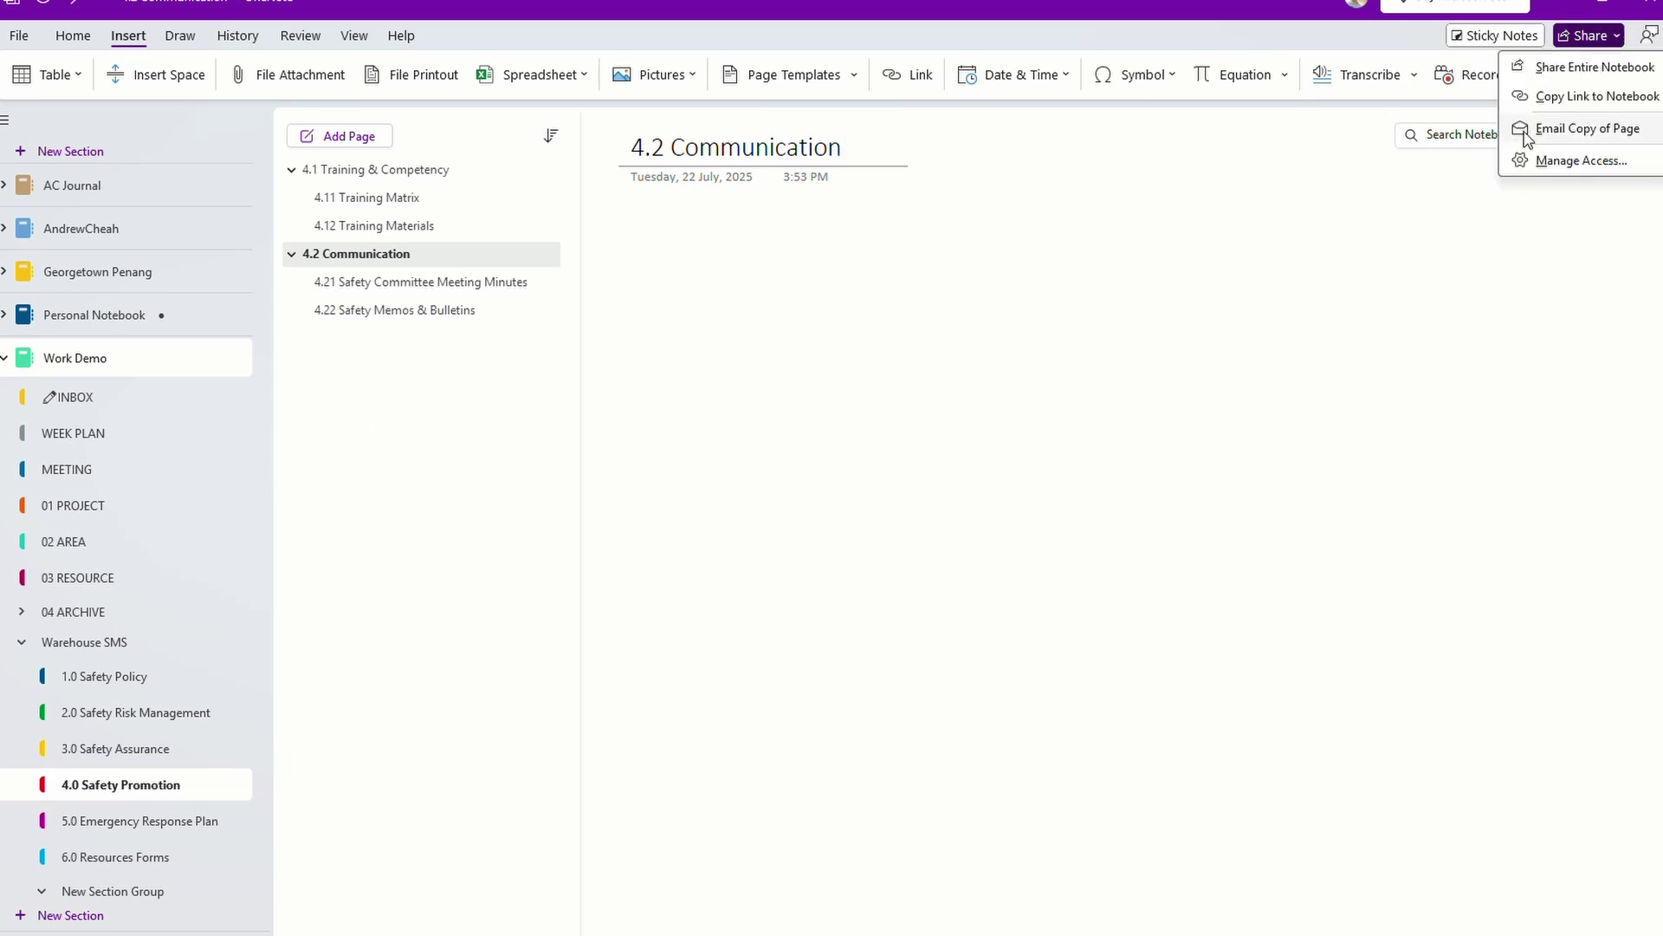
key("Escape")
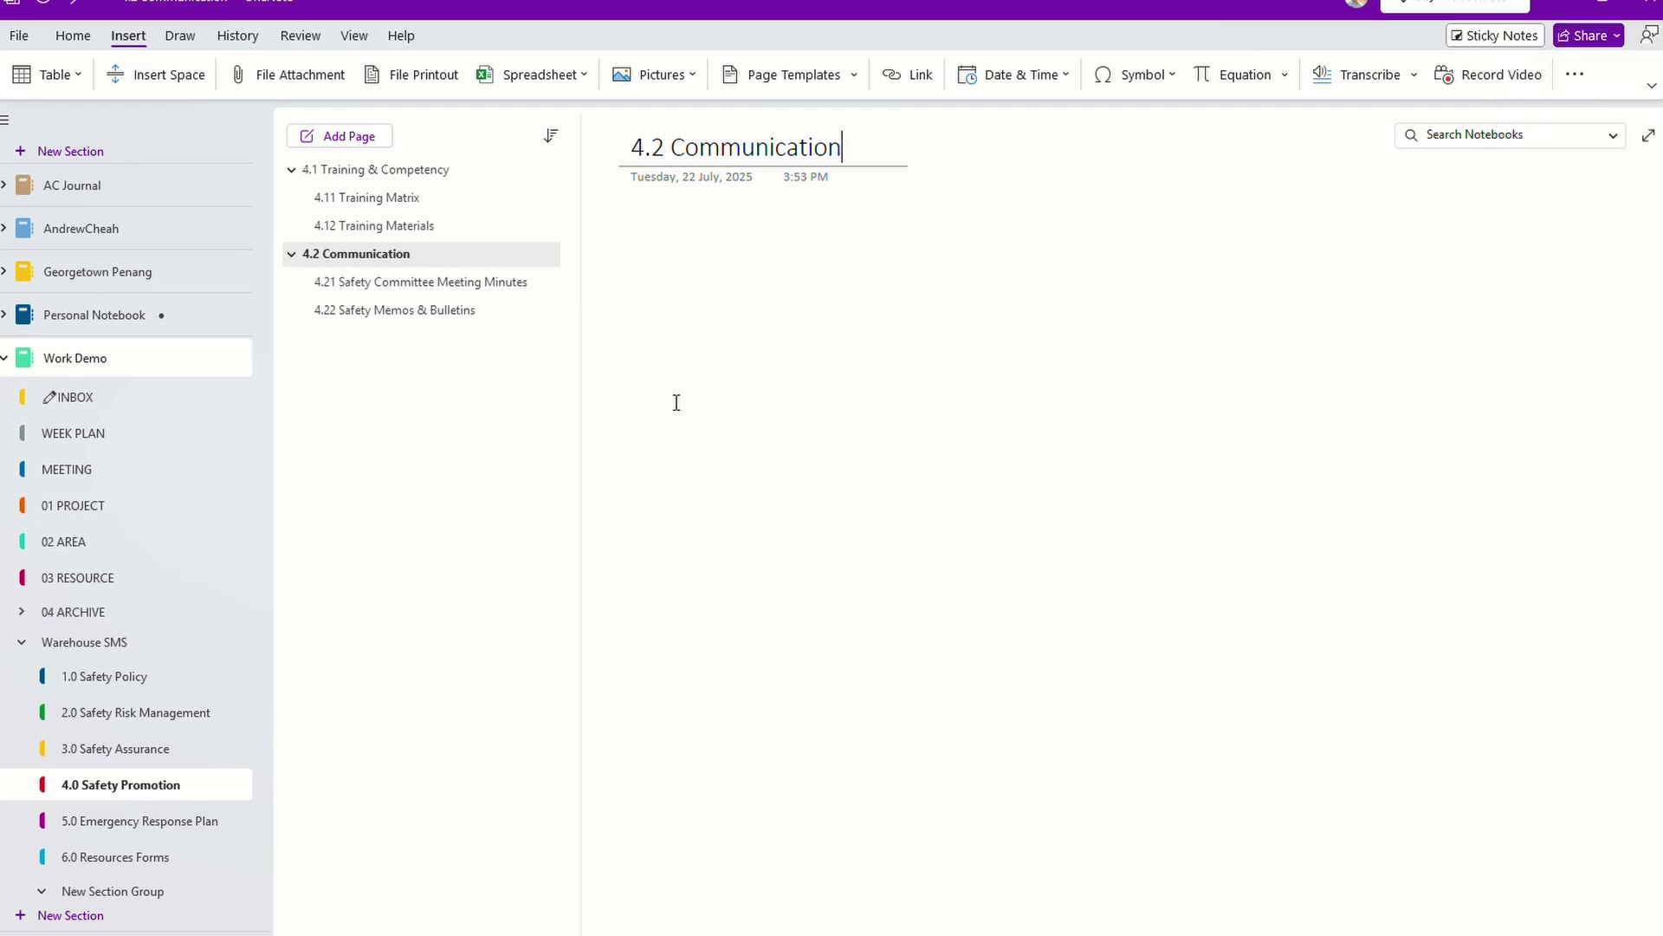